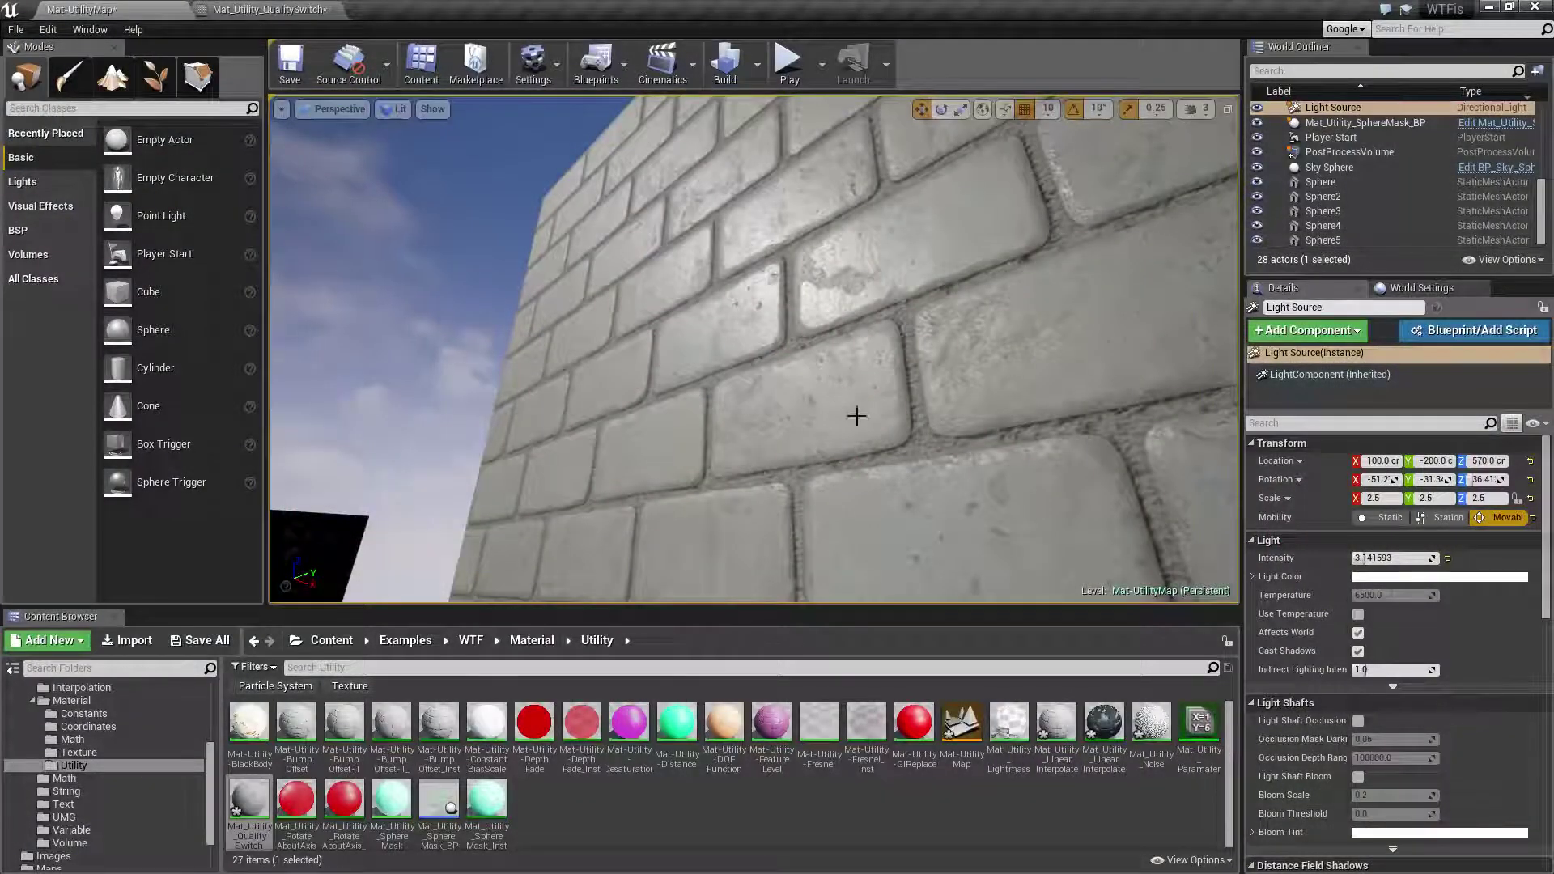
- Set the scene's Material Quality Level to Low and inspect the brick wall in the level
{"action": "right_click_drag", "start_coordinate": [856, 415], "coordinate": [833, 364]}
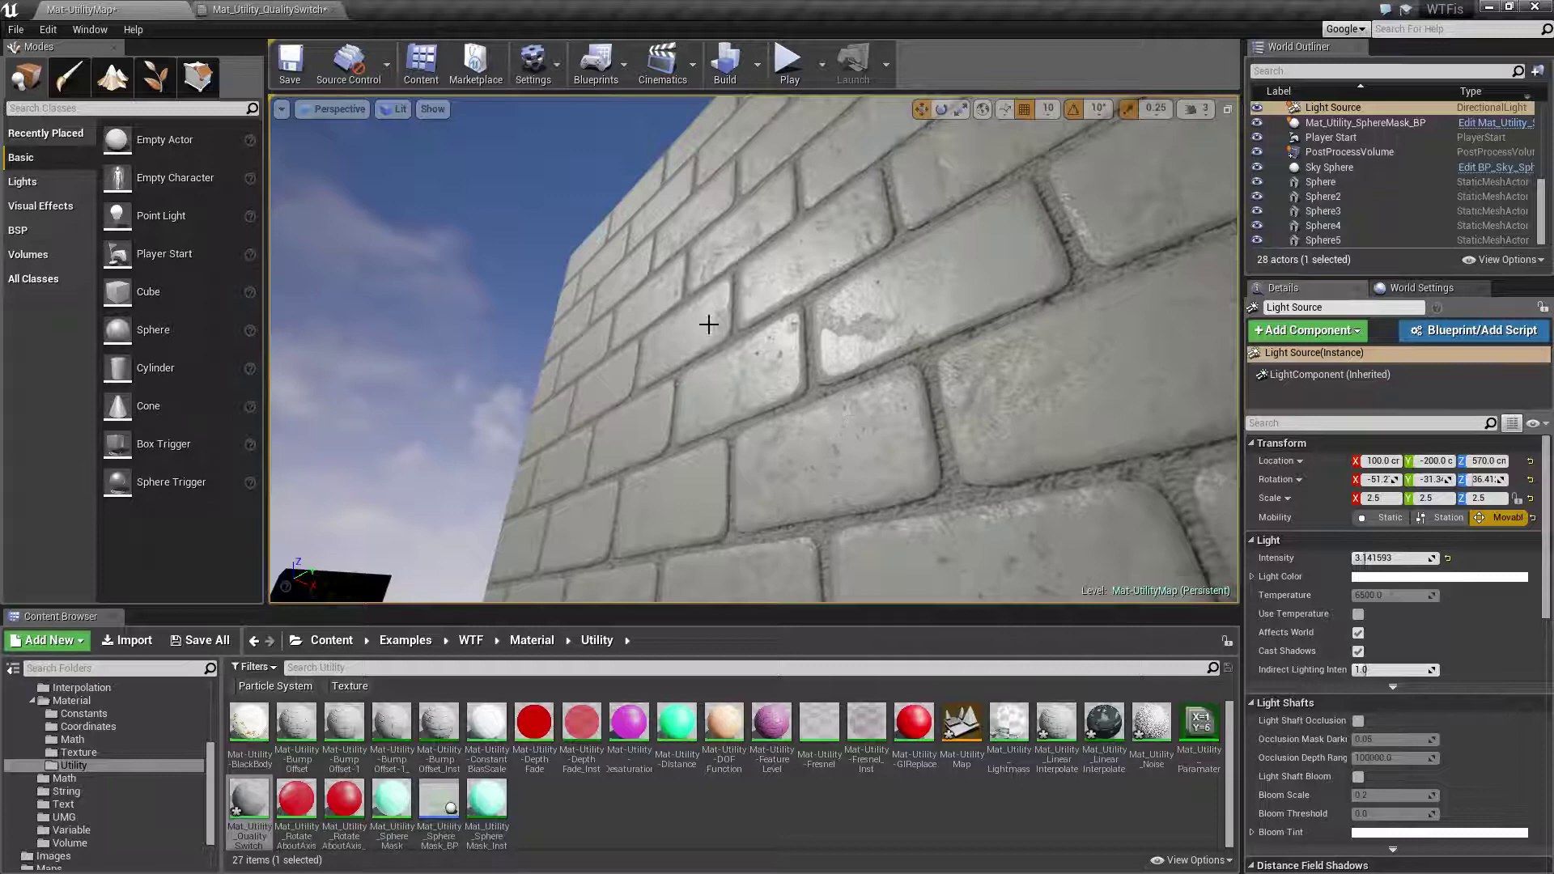
{"action": "mouse_move", "coordinate": [758, 384]}
{"action": "right_mouse_down"}
{"action": "mouse_move", "coordinate": [870, 429]}
{"action": "mouse_move", "coordinate": [664, 429]}
{"action": "mouse_move", "coordinate": [752, 369]}
{"action": "mouse_move", "coordinate": [882, 340]}
{"action": "mouse_move", "coordinate": [939, 356]}
{"action": "mouse_move", "coordinate": [773, 381]}
{"action": "right_mouse_up"}
{"action": "left_click", "coordinate": [534, 64]}
{"action": "mouse_move", "coordinate": [642, 298]}
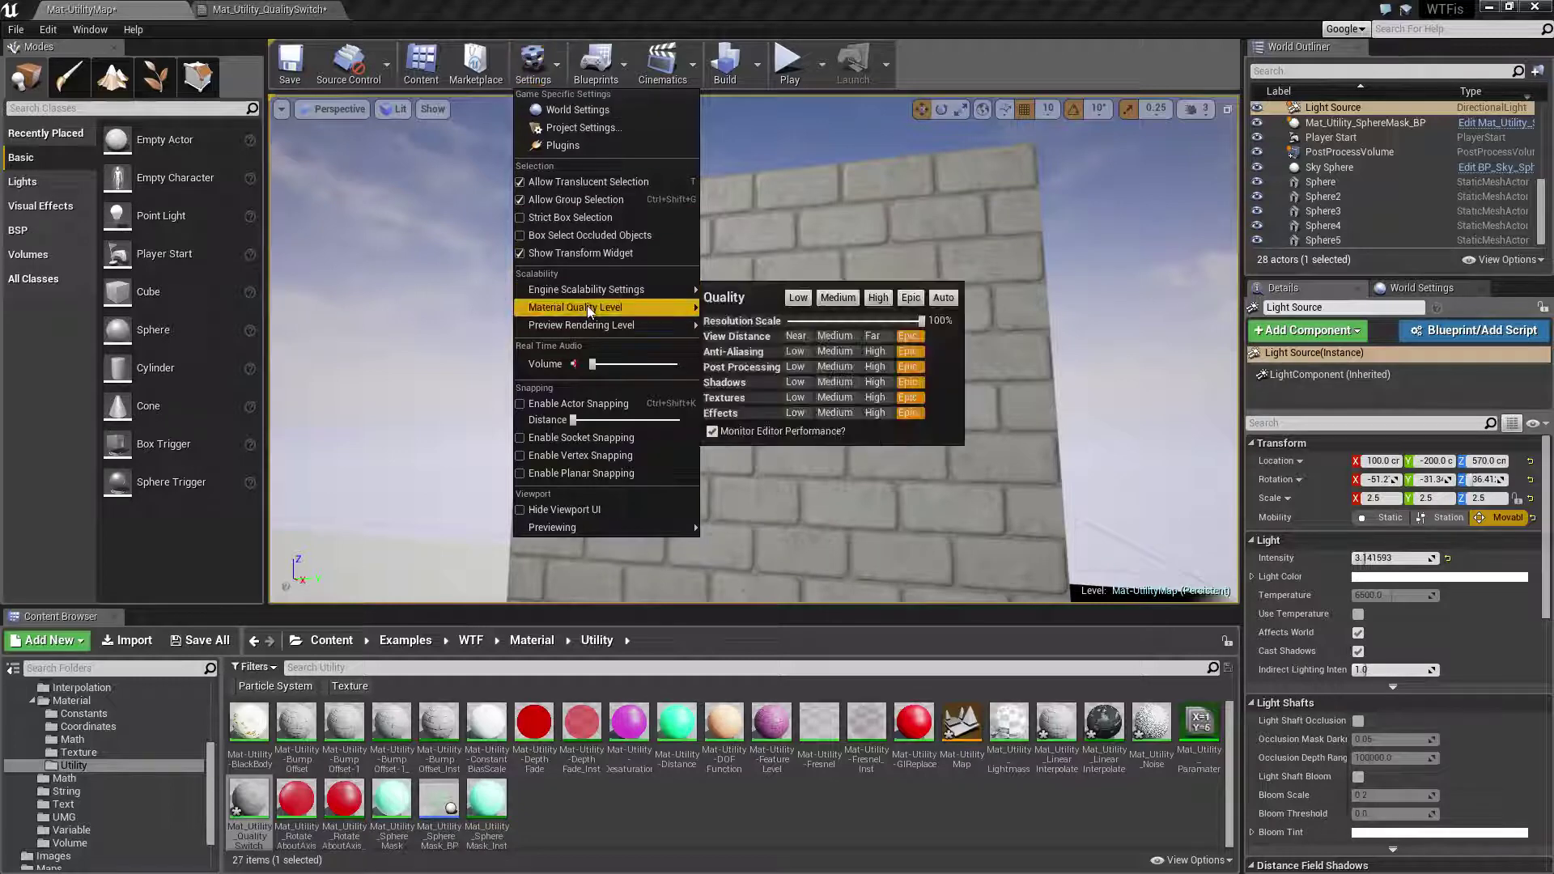
{"action": "mouse_move", "coordinate": [588, 308]}
{"action": "left_click", "coordinate": [731, 316]}
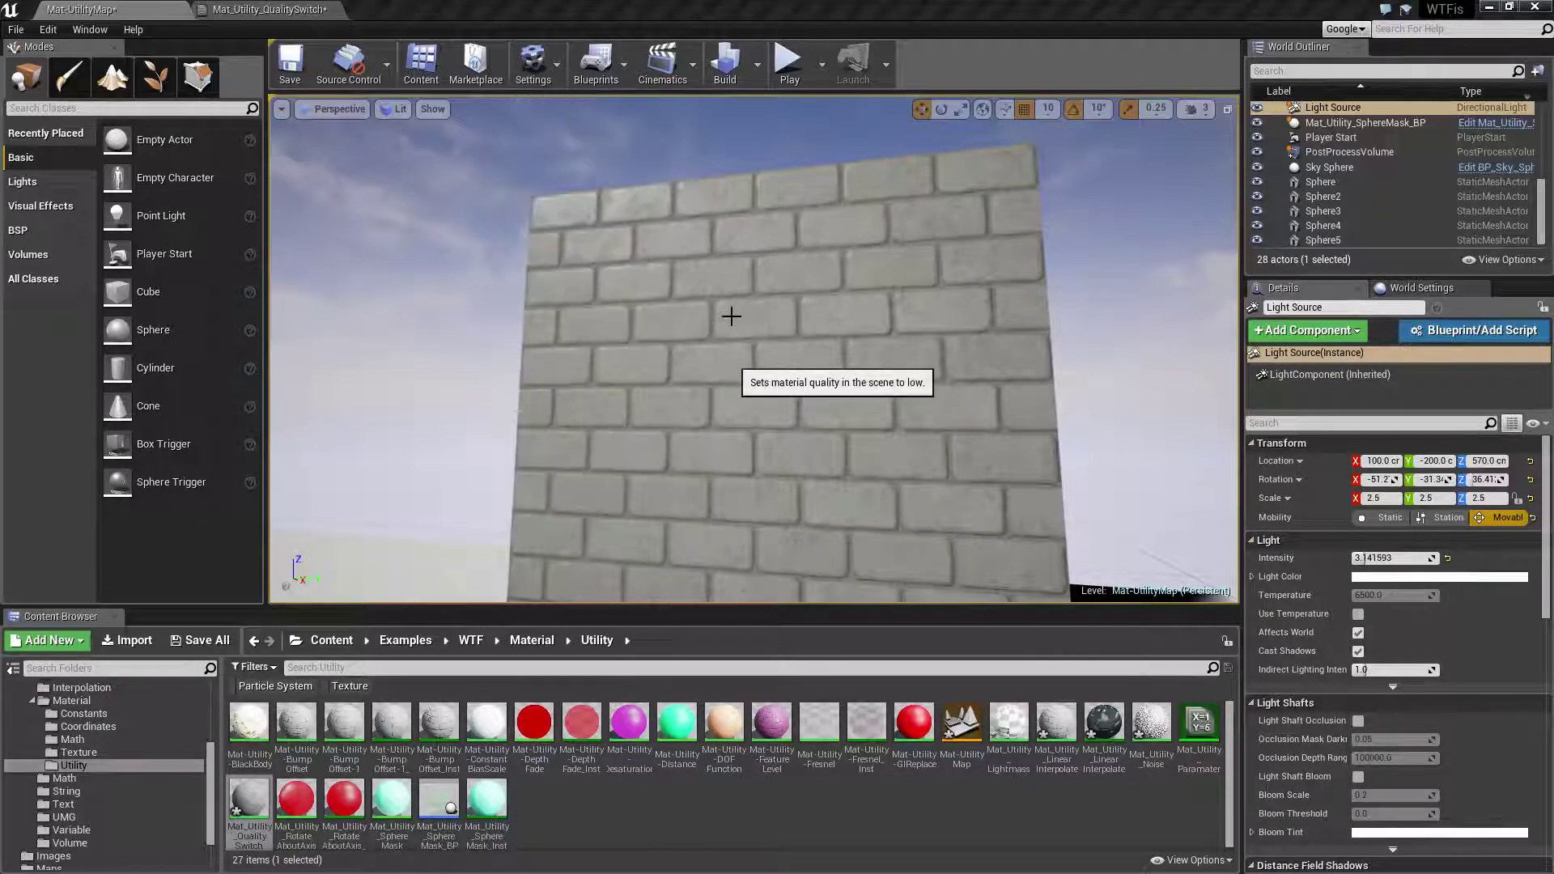
{"action": "right_click_drag", "start_coordinate": [913, 370], "coordinate": [922, 405]}
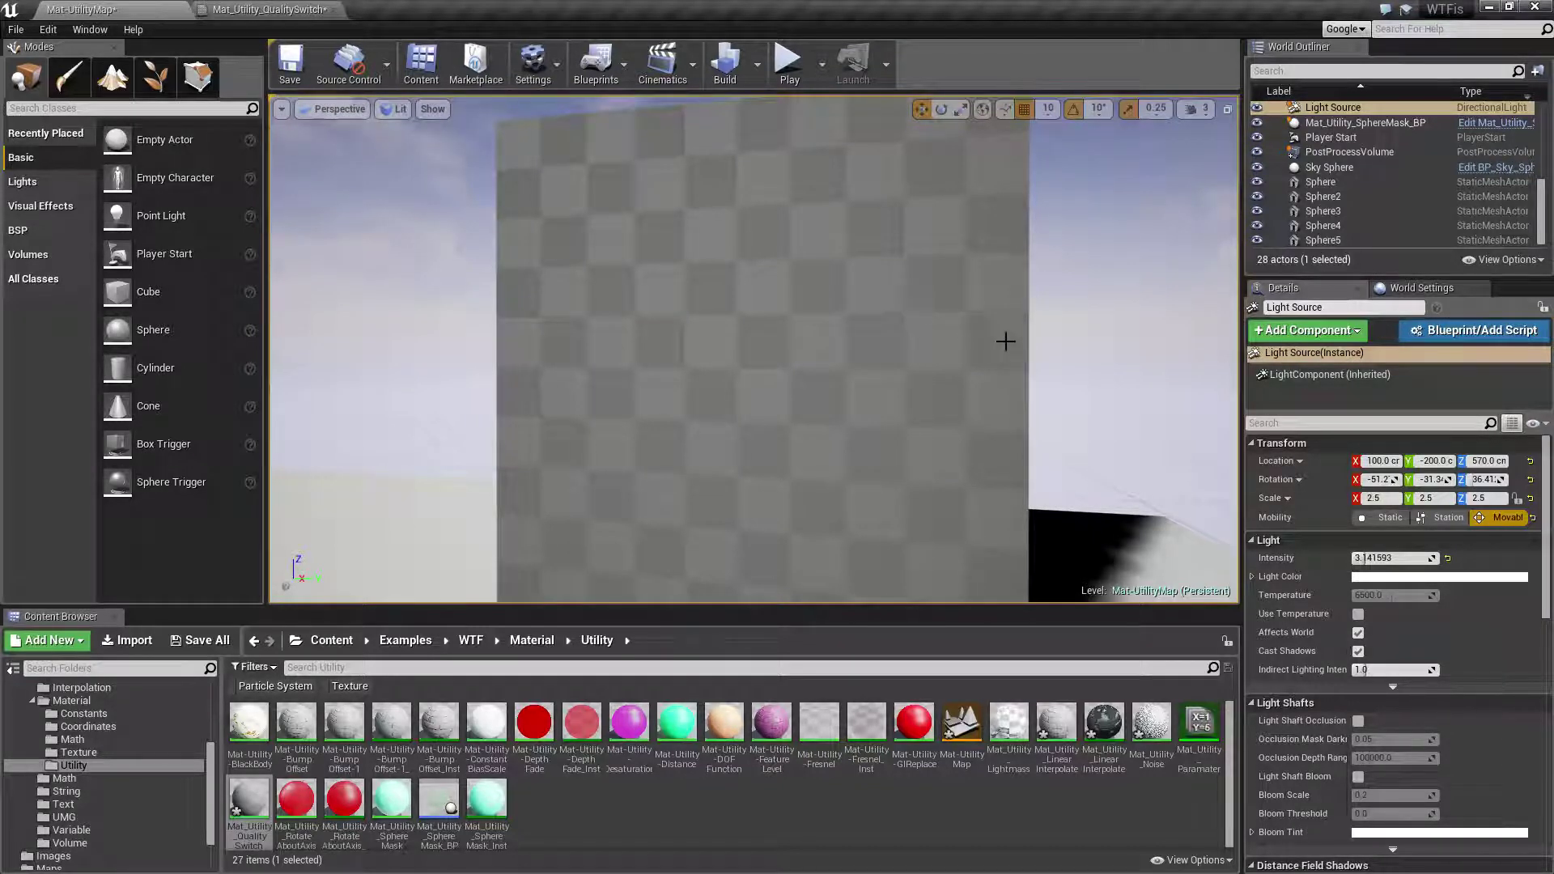
{"action": "mouse_move", "coordinate": [969, 356]}
{"action": "right_mouse_down"}
{"action": "mouse_move", "coordinate": [960, 344]}
{"action": "mouse_move", "coordinate": [978, 351]}
{"action": "right_mouse_up"}
{"action": "left_click_drag", "start_coordinate": [961, 343], "coordinate": [961, 267]}
{"action": "mouse_move", "coordinate": [961, 315]}
{"action": "right_mouse_down"}
{"action": "mouse_move", "coordinate": [912, 283]}
{"action": "mouse_move", "coordinate": [960, 315]}
{"action": "right_mouse_up"}
{"action": "key", "text": "s"}
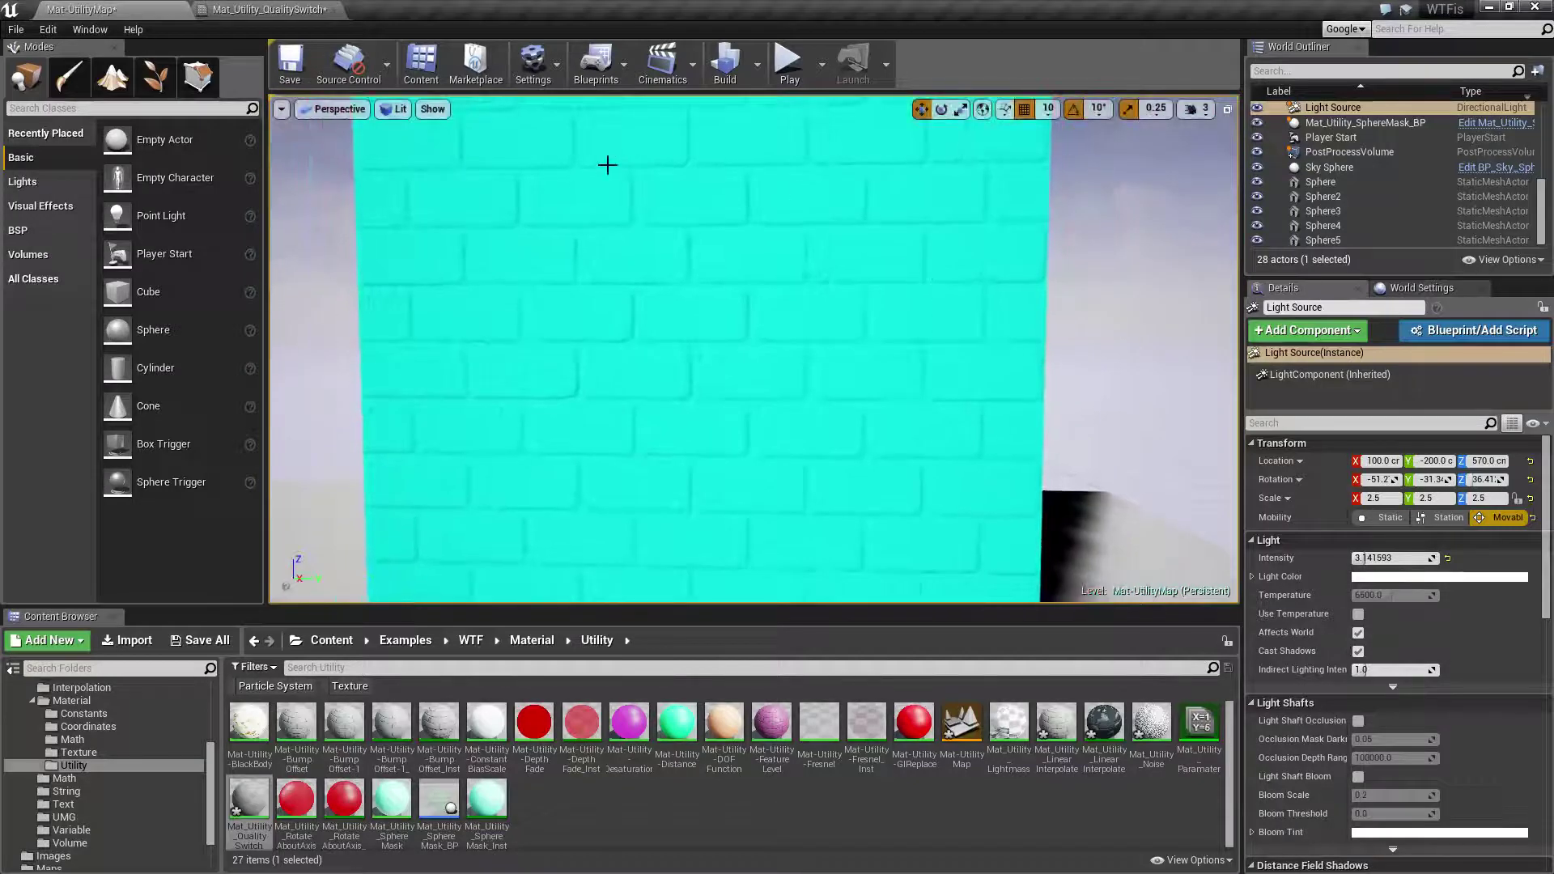
- Bring up the Mat_Utility_QualitySwitch material graph and run the pending autosave immediately
{"action": "left_click", "coordinate": [284, 8]}
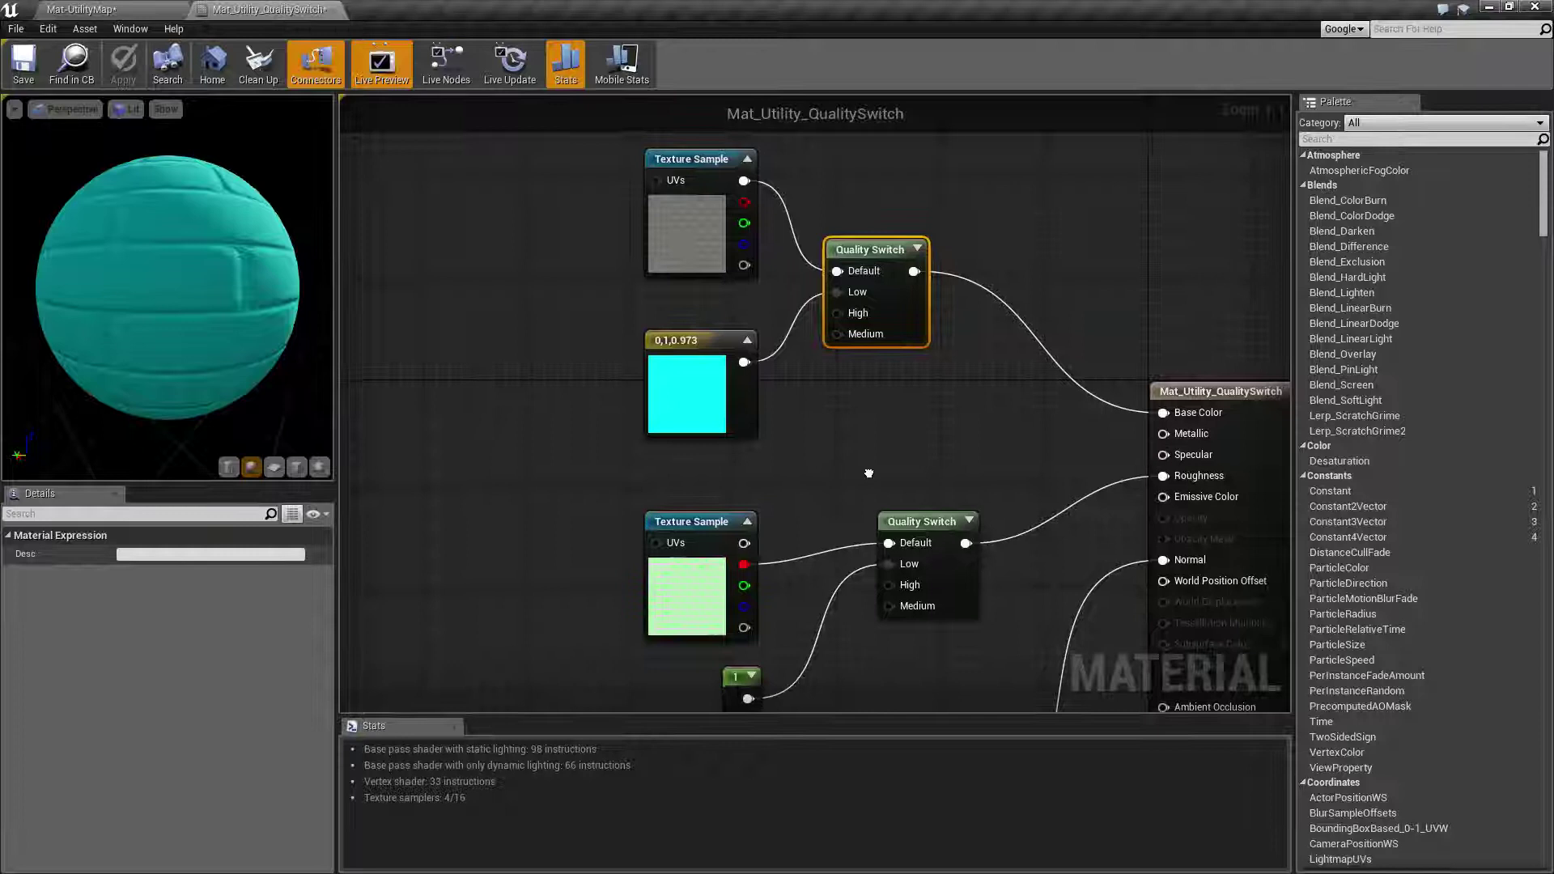
{"action": "right_click_drag", "start_coordinate": [870, 401], "coordinate": [785, 421]}
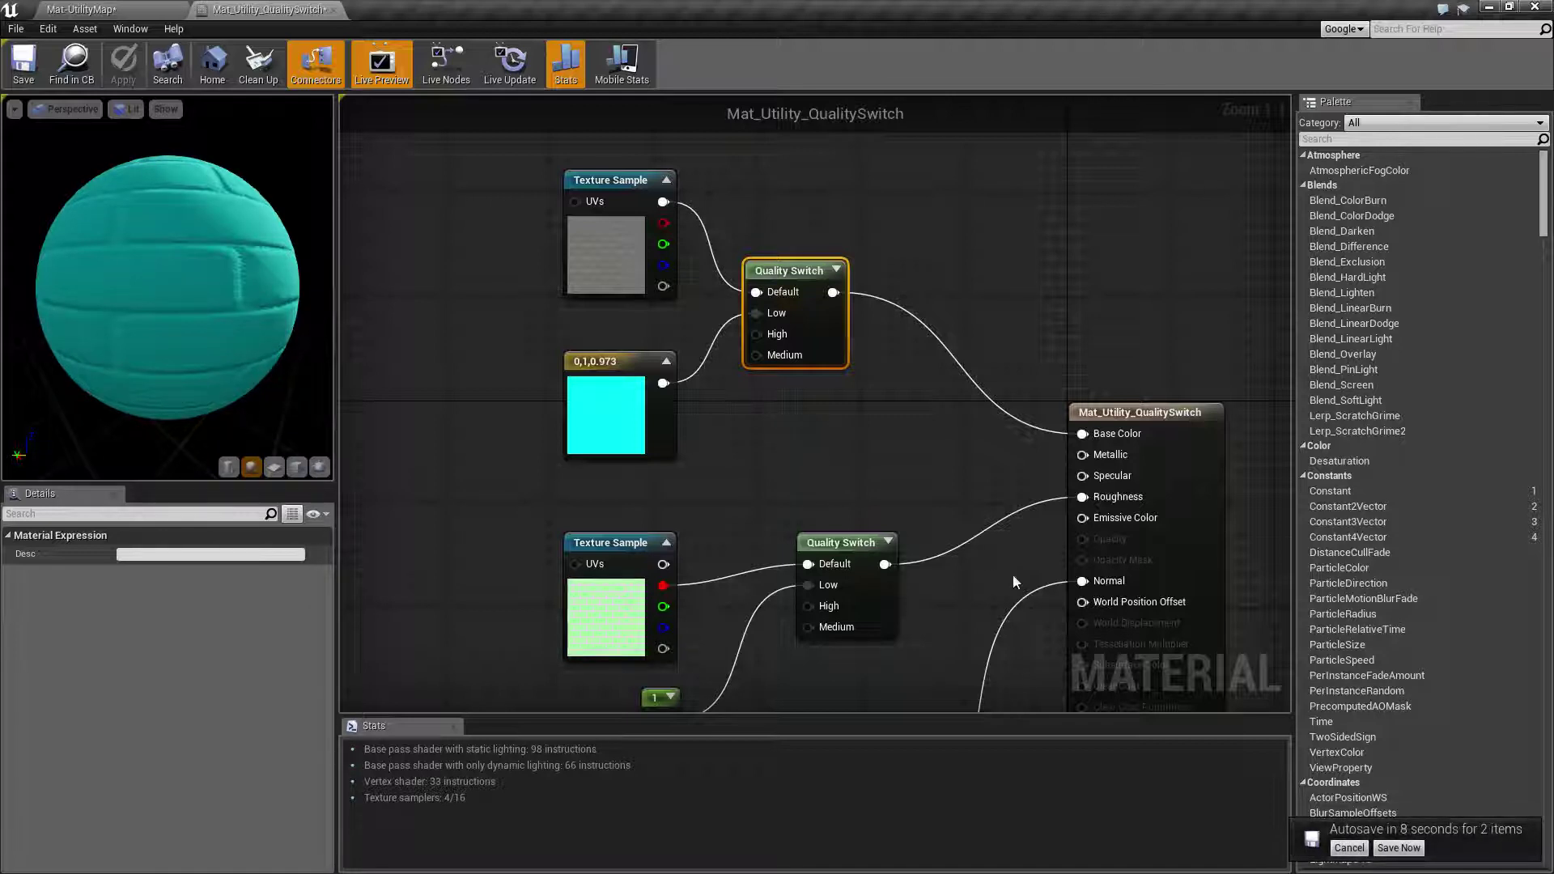
{"action": "left_click", "coordinate": [1399, 848]}
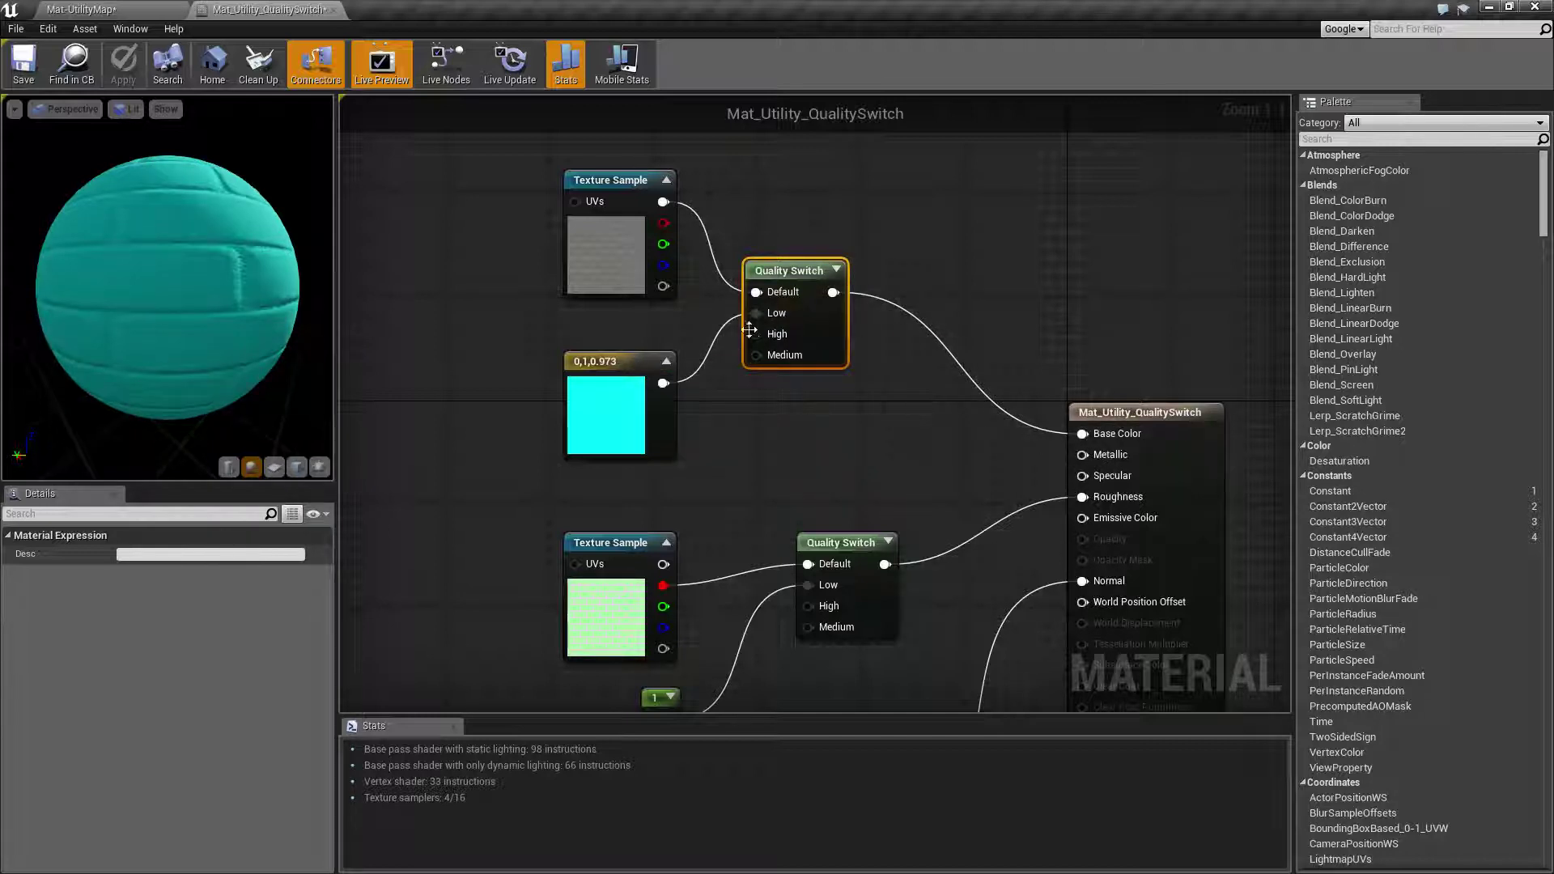
- Examine the texture and cyan constant feeding the base colour Quality Switch, plus the texture sample wired to Normal
{"action": "left_click", "coordinate": [500, 228]}
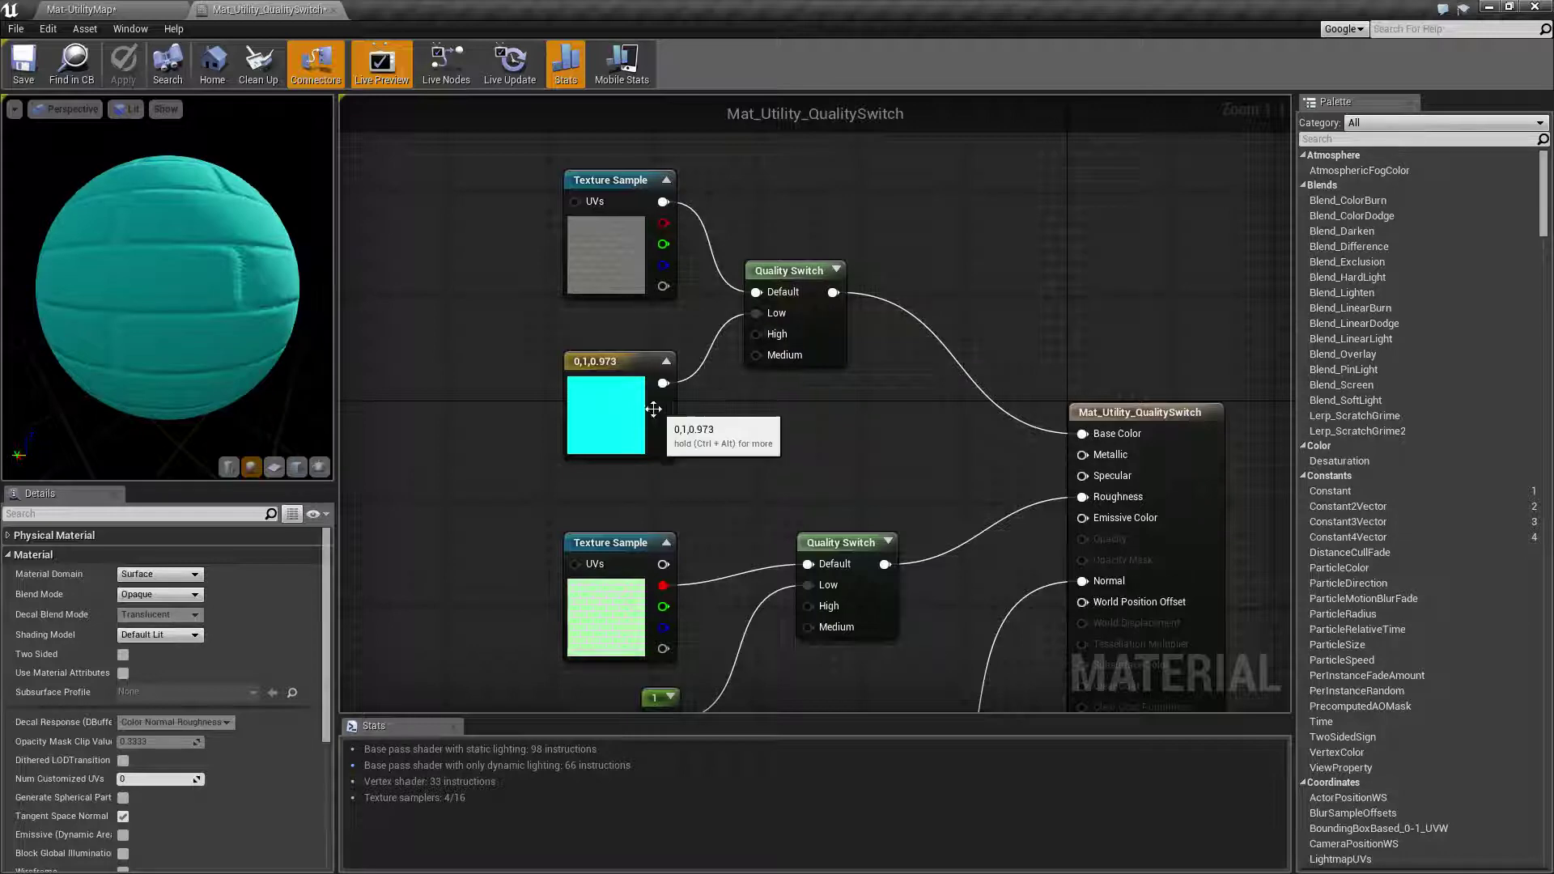
{"action": "left_click_drag", "start_coordinate": [525, 166], "coordinate": [701, 293]}
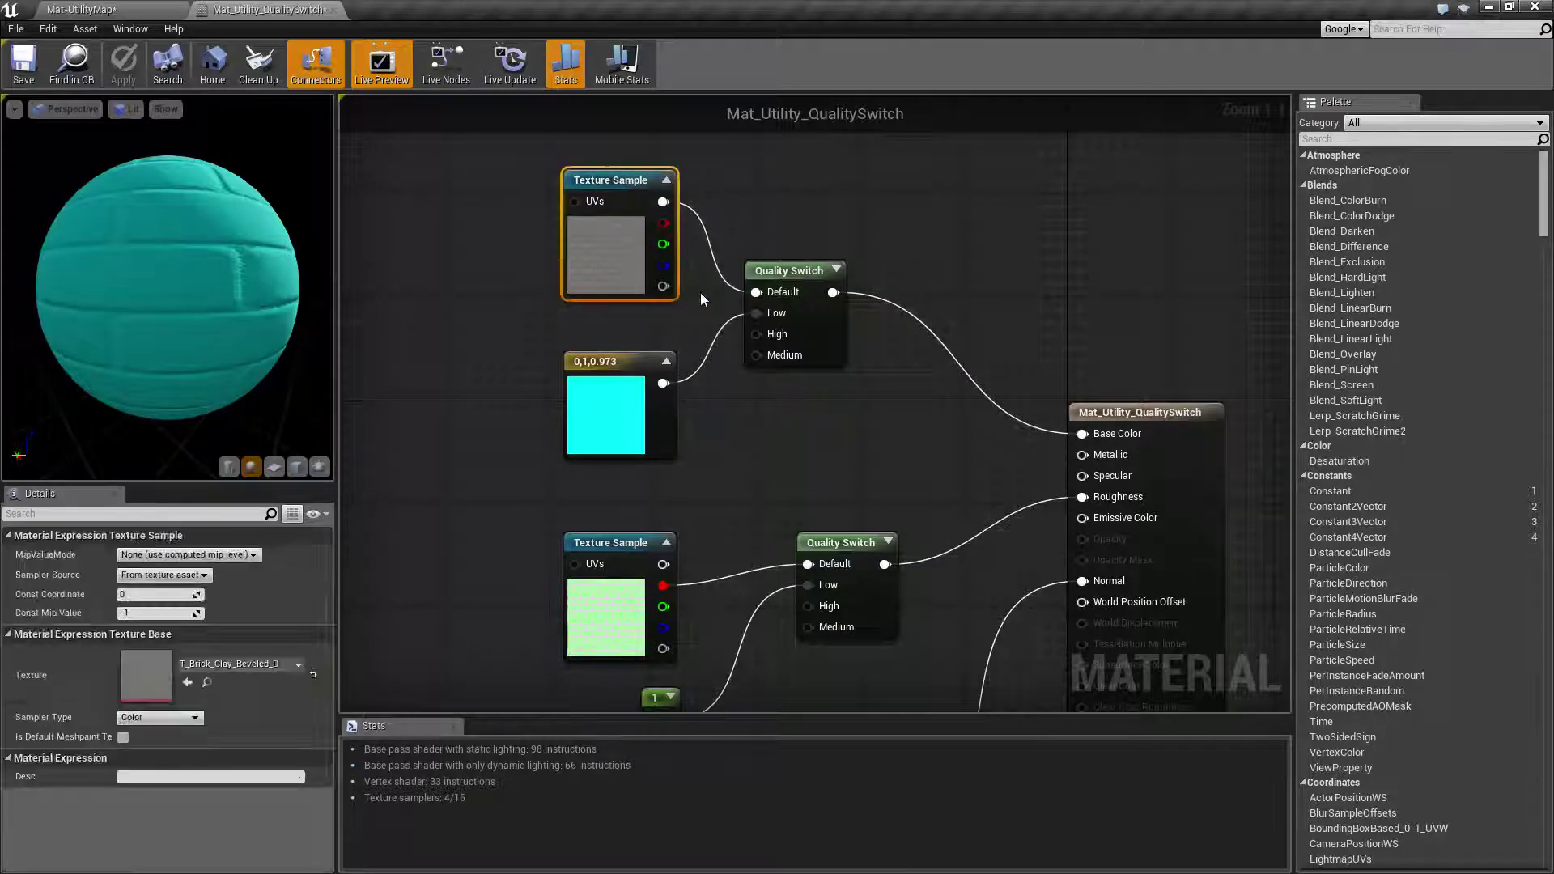
{"action": "left_click_drag", "start_coordinate": [526, 328], "coordinate": [714, 445]}
{"action": "left_click", "coordinate": [712, 444]}
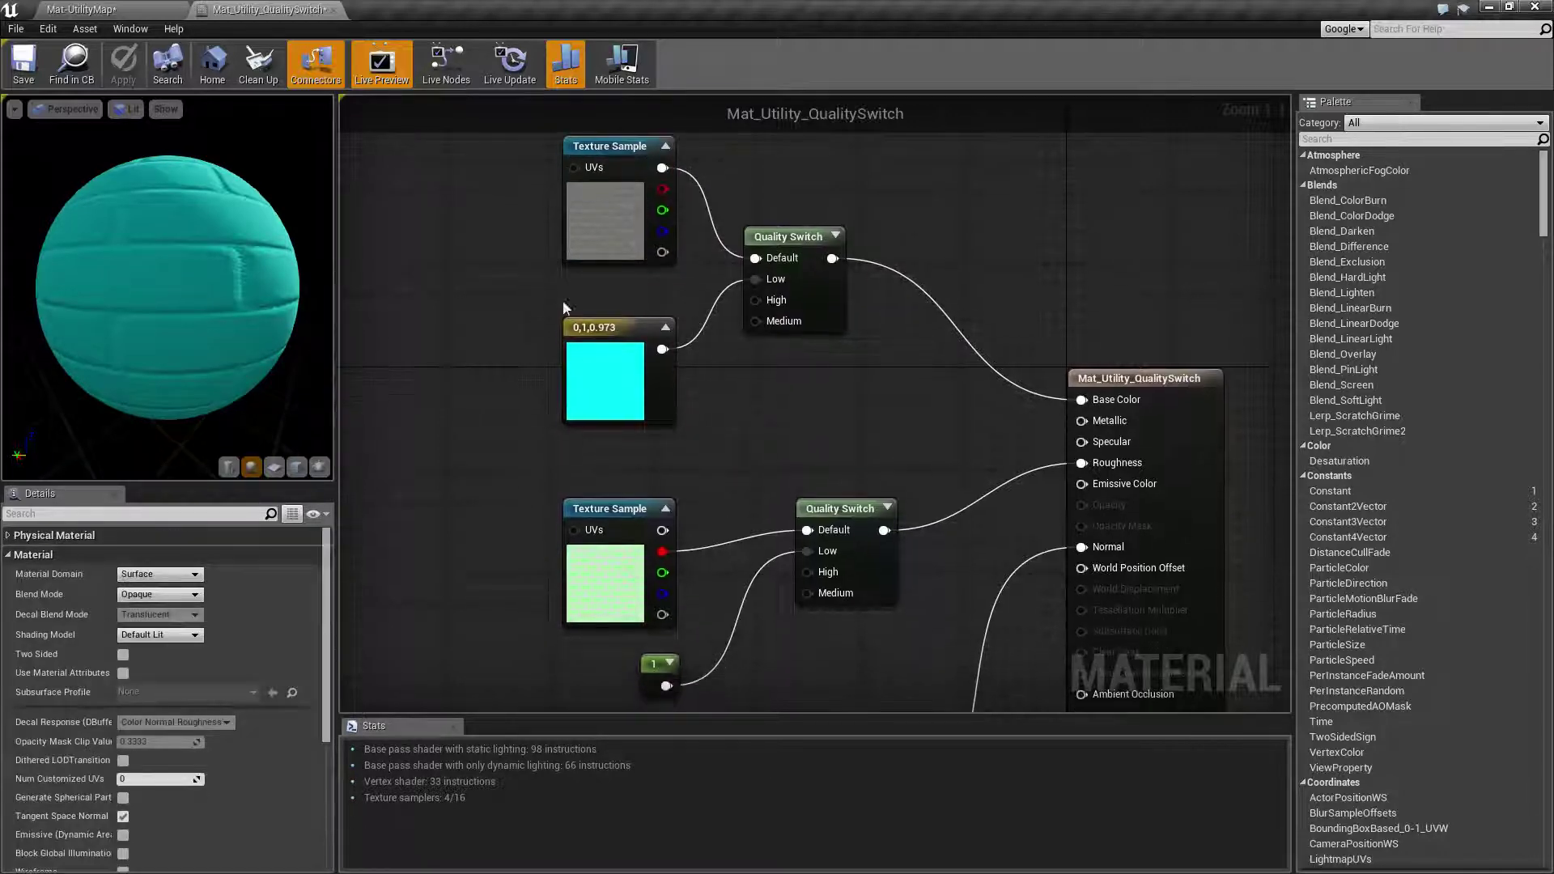
{"action": "left_click", "coordinate": [157, 8]}
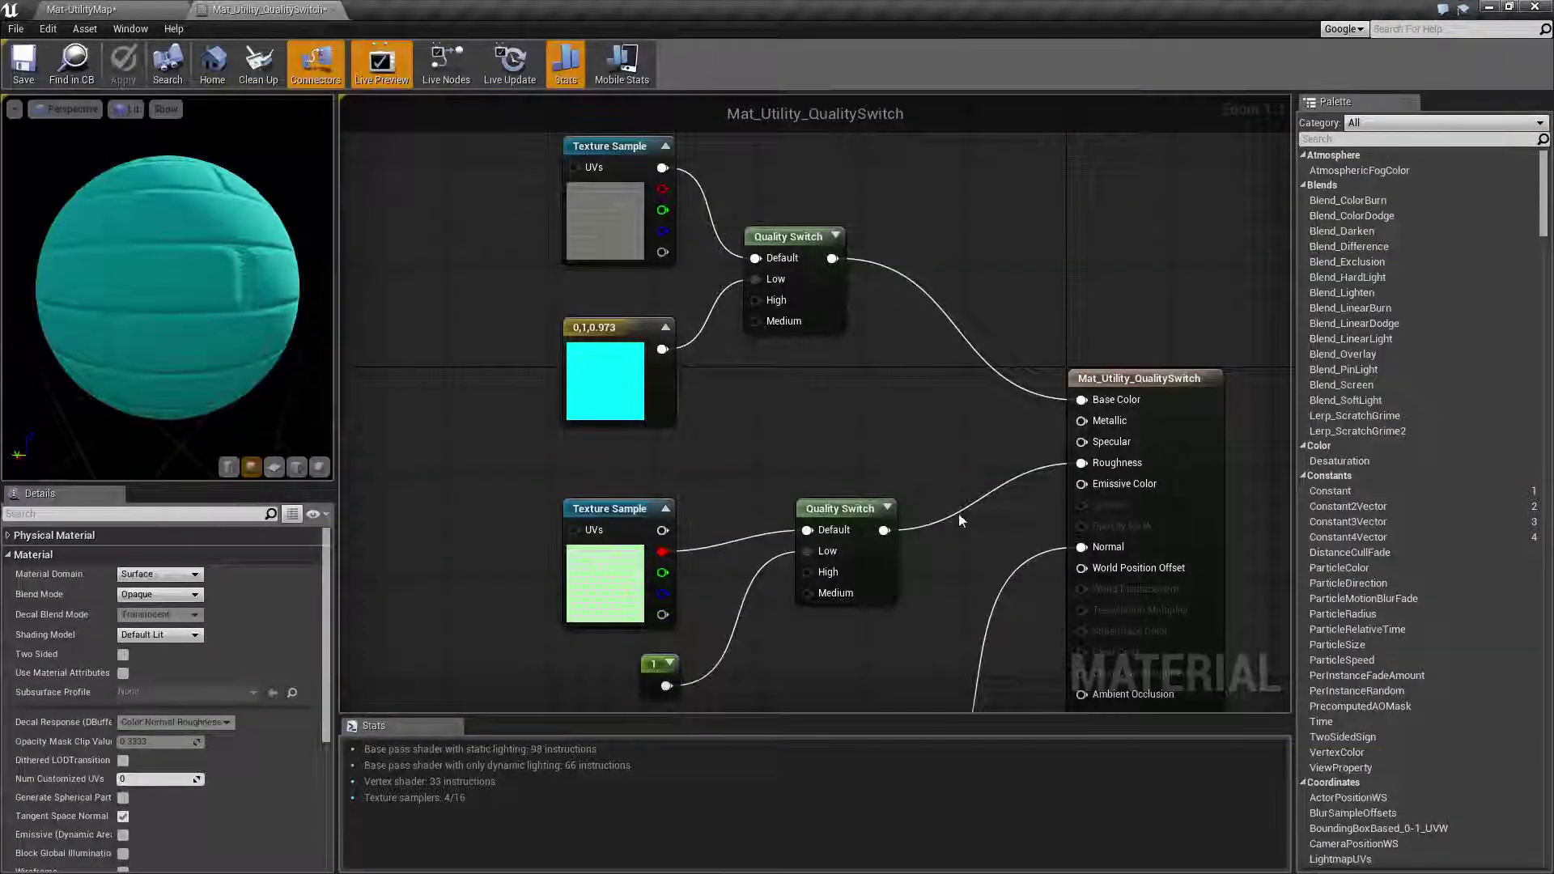
{"action": "right_click_drag", "start_coordinate": [961, 520], "coordinate": [982, 168]}
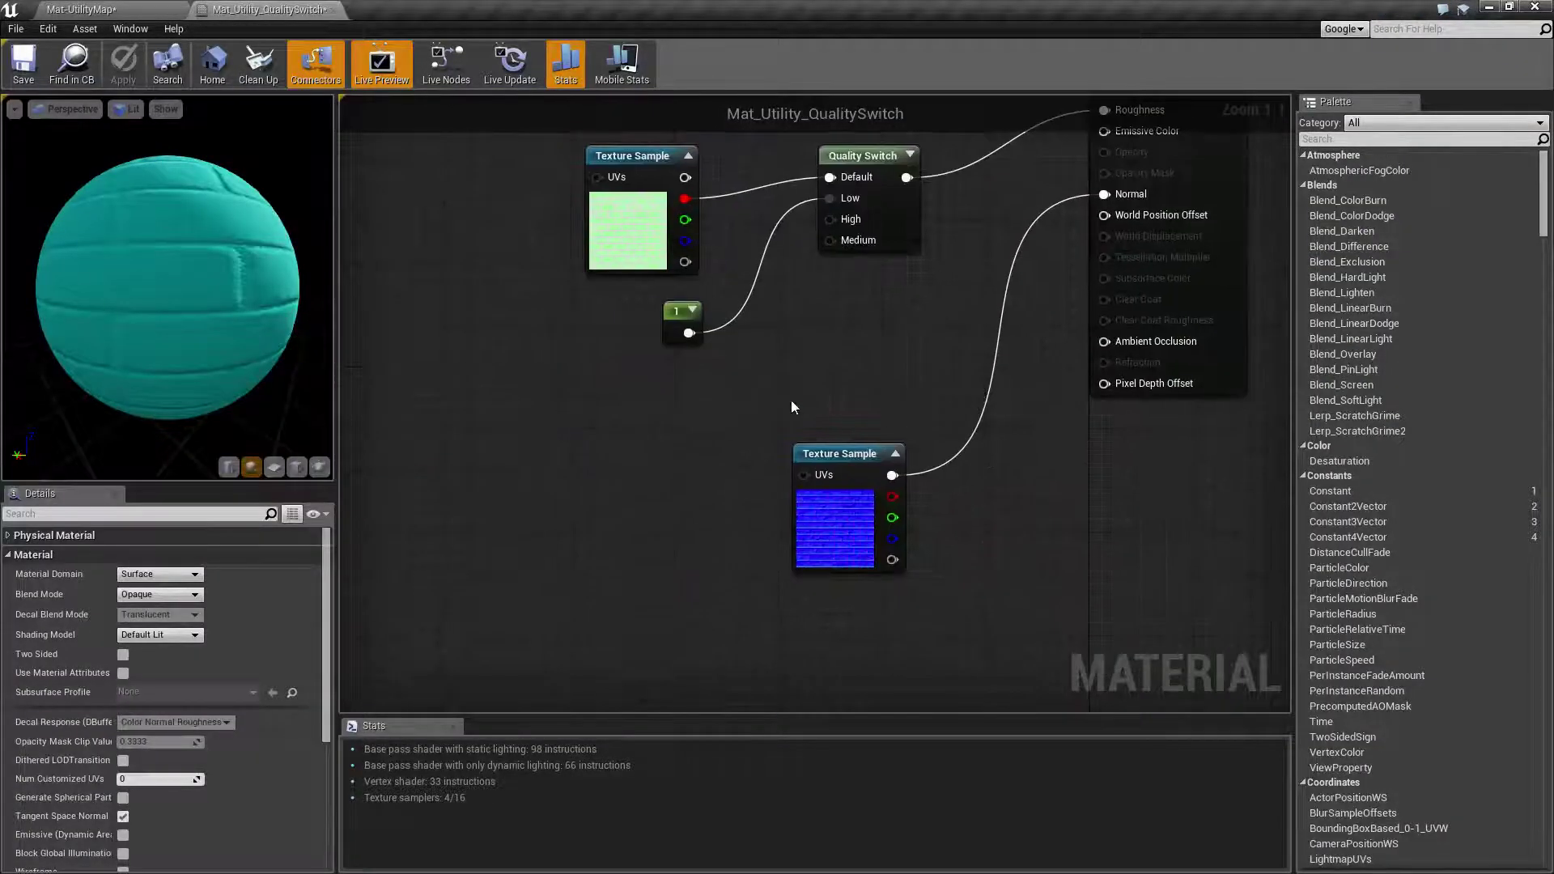
{"action": "left_click_drag", "start_coordinate": [739, 440], "coordinate": [947, 635]}
{"action": "left_click", "coordinate": [916, 365]}
{"action": "right_click_drag", "start_coordinate": [917, 365], "coordinate": [892, 601]}
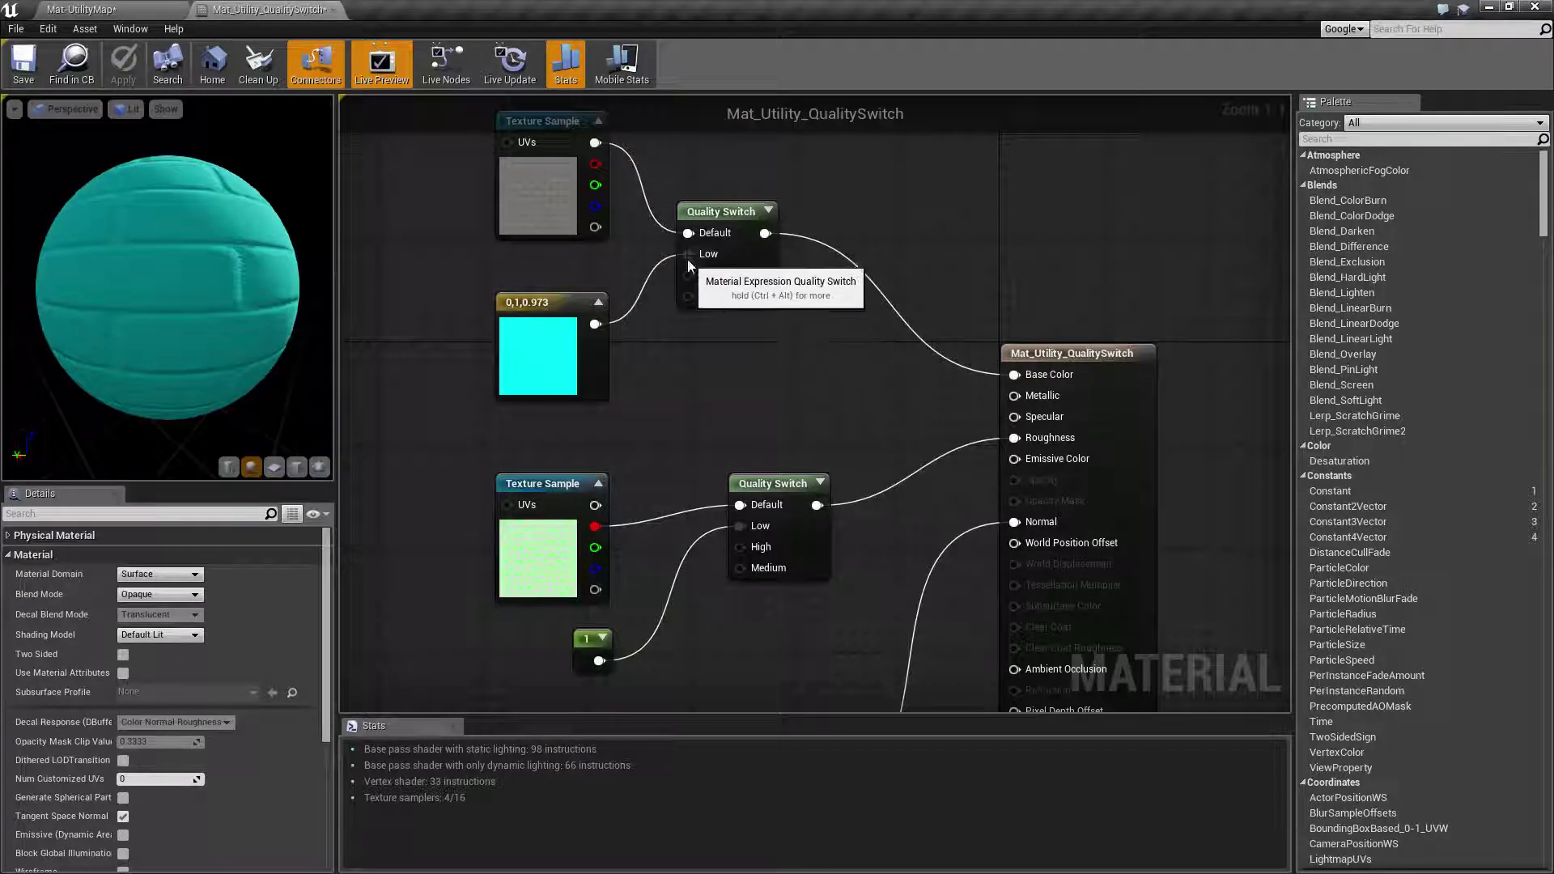
- Disconnect the 0,1,0.973 colour constant from the base colour Quality Switch's Low input and save the material
{"action": "left_click", "coordinate": [687, 258], "text": "alt"}
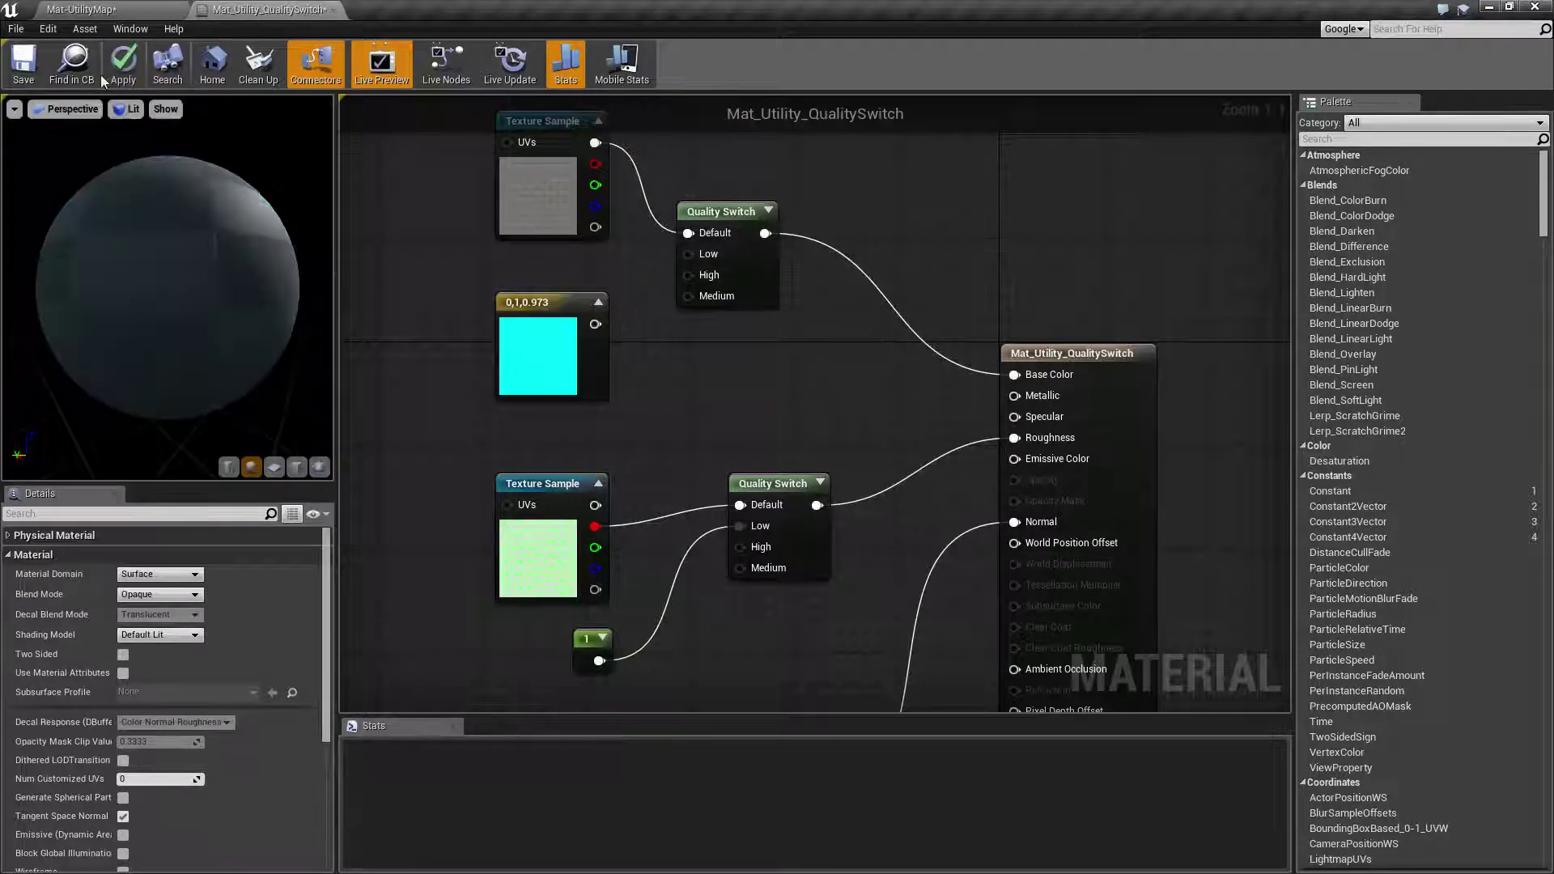
{"action": "left_click", "coordinate": [24, 64]}
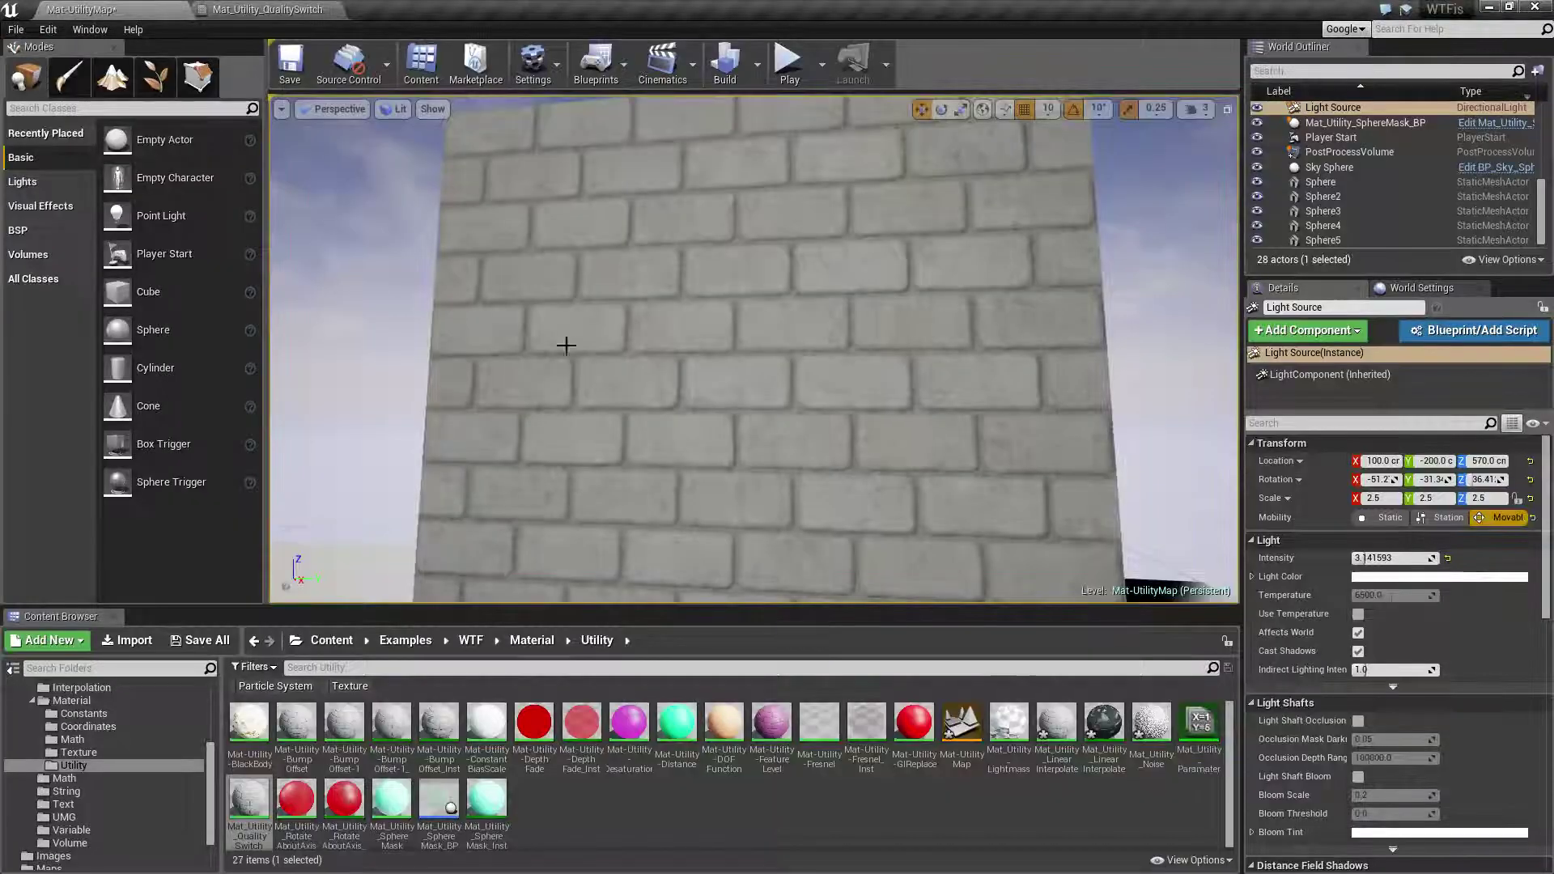
{"action": "right_click_drag", "start_coordinate": [748, 348], "coordinate": [846, 374]}
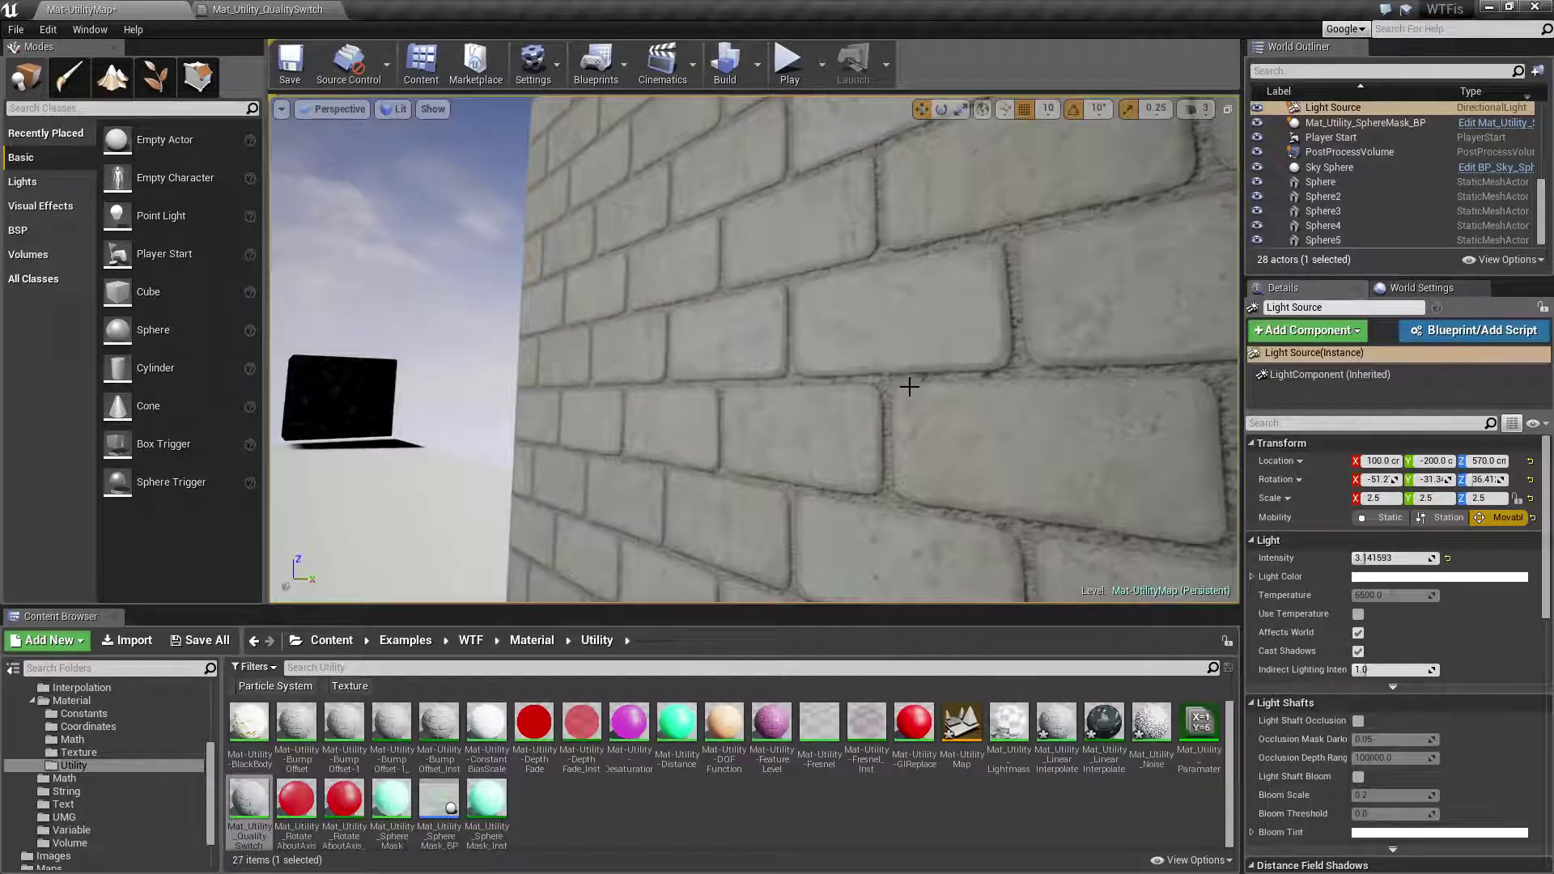
{"action": "right_click_drag", "start_coordinate": [966, 439], "coordinate": [931, 409]}
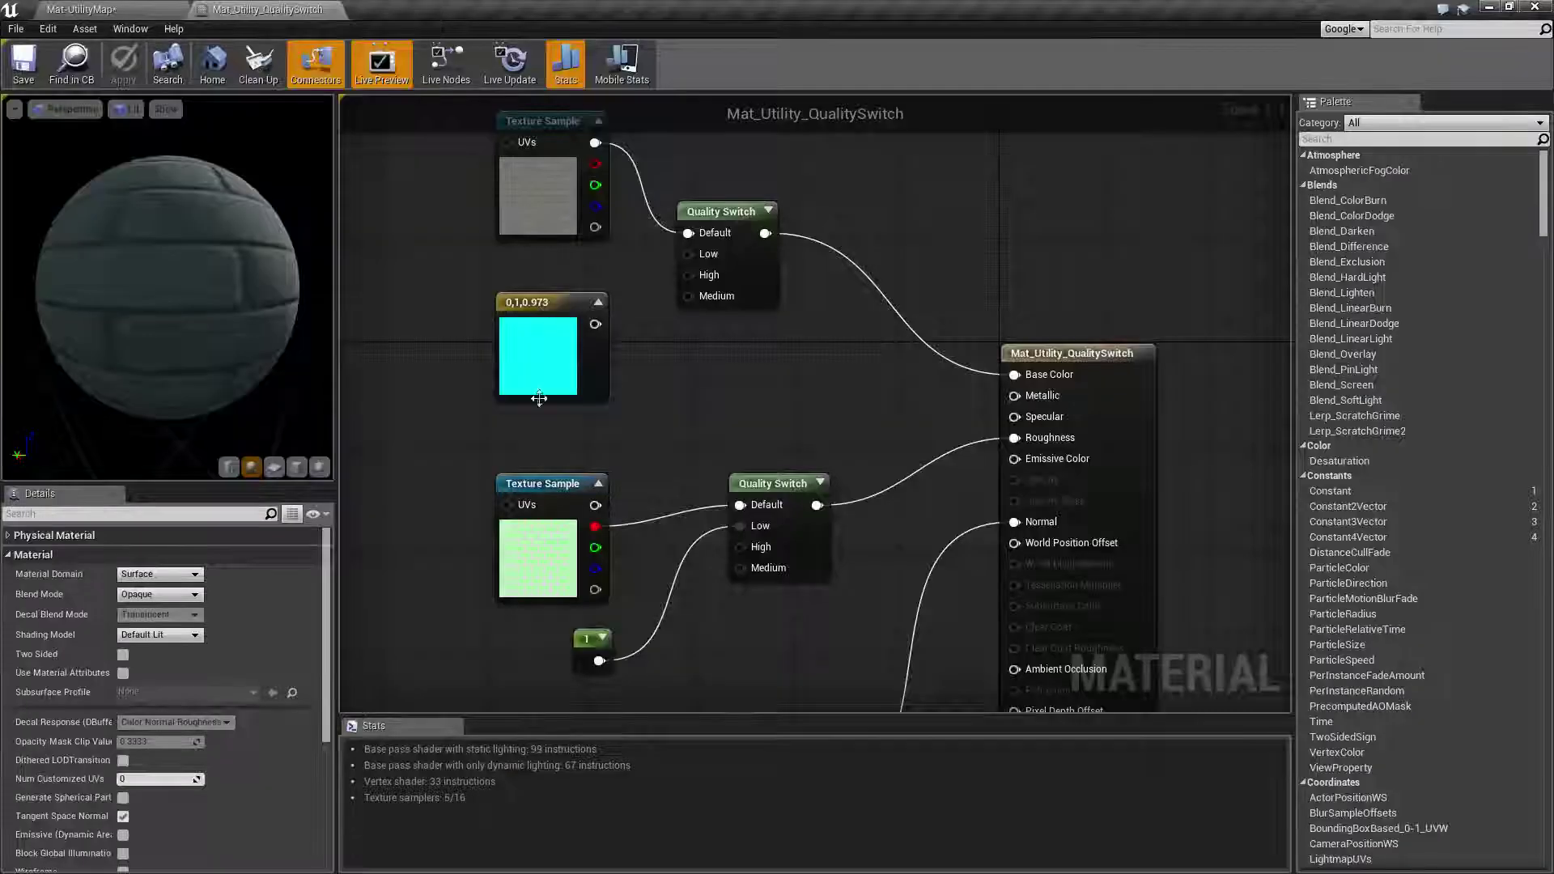
- Examine the roughness branch of the material graph, with its texture sample and constant 1 feeding the Quality Switch
{"action": "right_click_drag", "start_coordinate": [754, 532], "coordinate": [753, 445]}
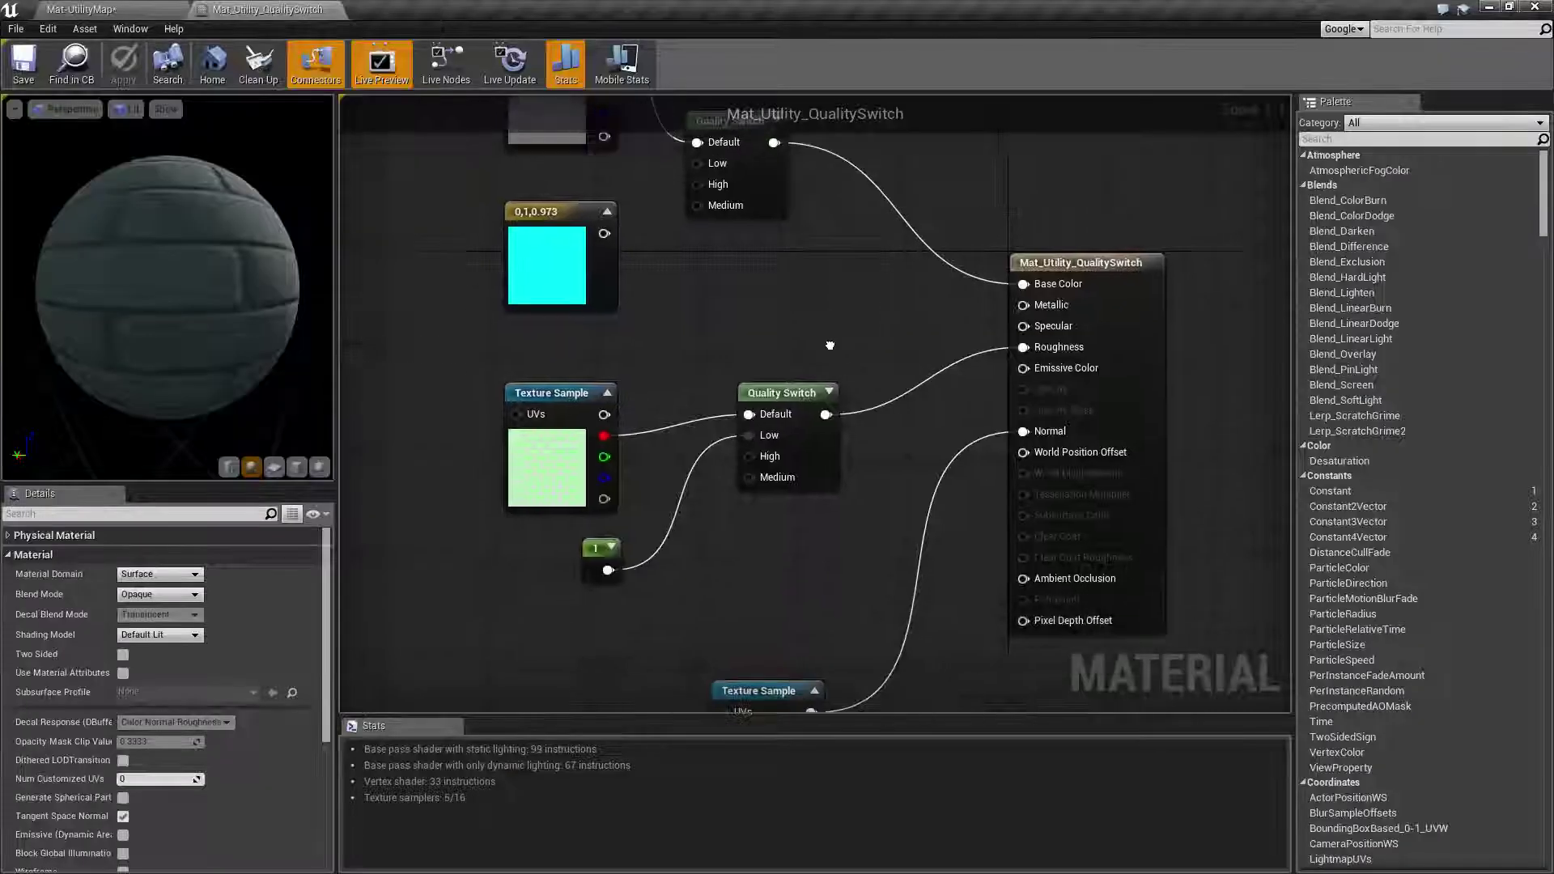
{"action": "left_click", "coordinate": [586, 556]}
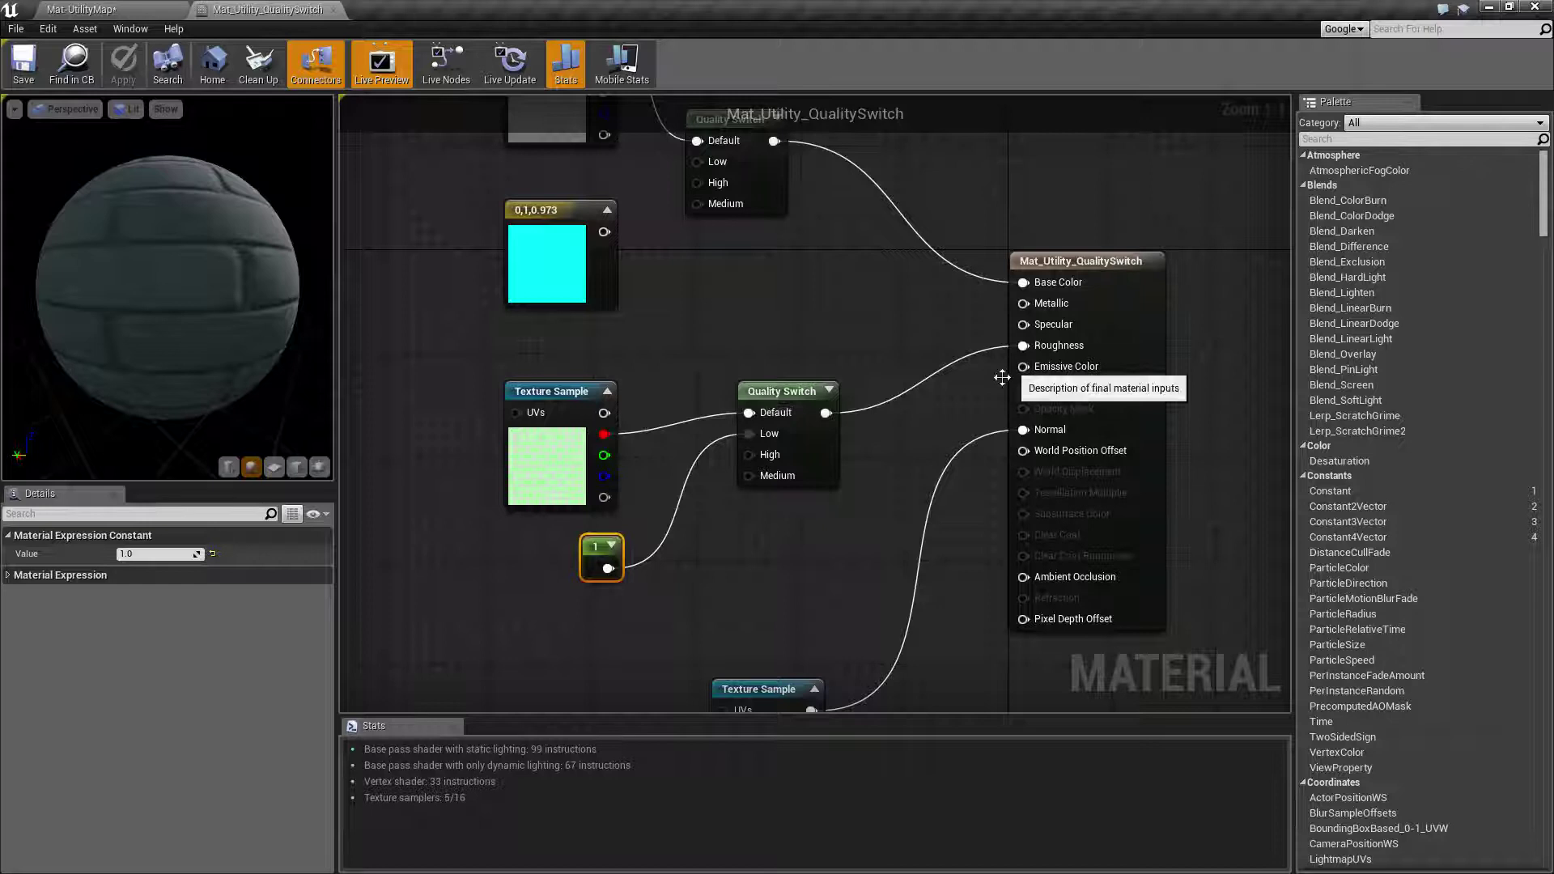
{"action": "right_click_drag", "start_coordinate": [767, 529], "coordinate": [792, 536]}
{"action": "left_click_drag", "start_coordinate": [481, 369], "coordinate": [653, 488]}
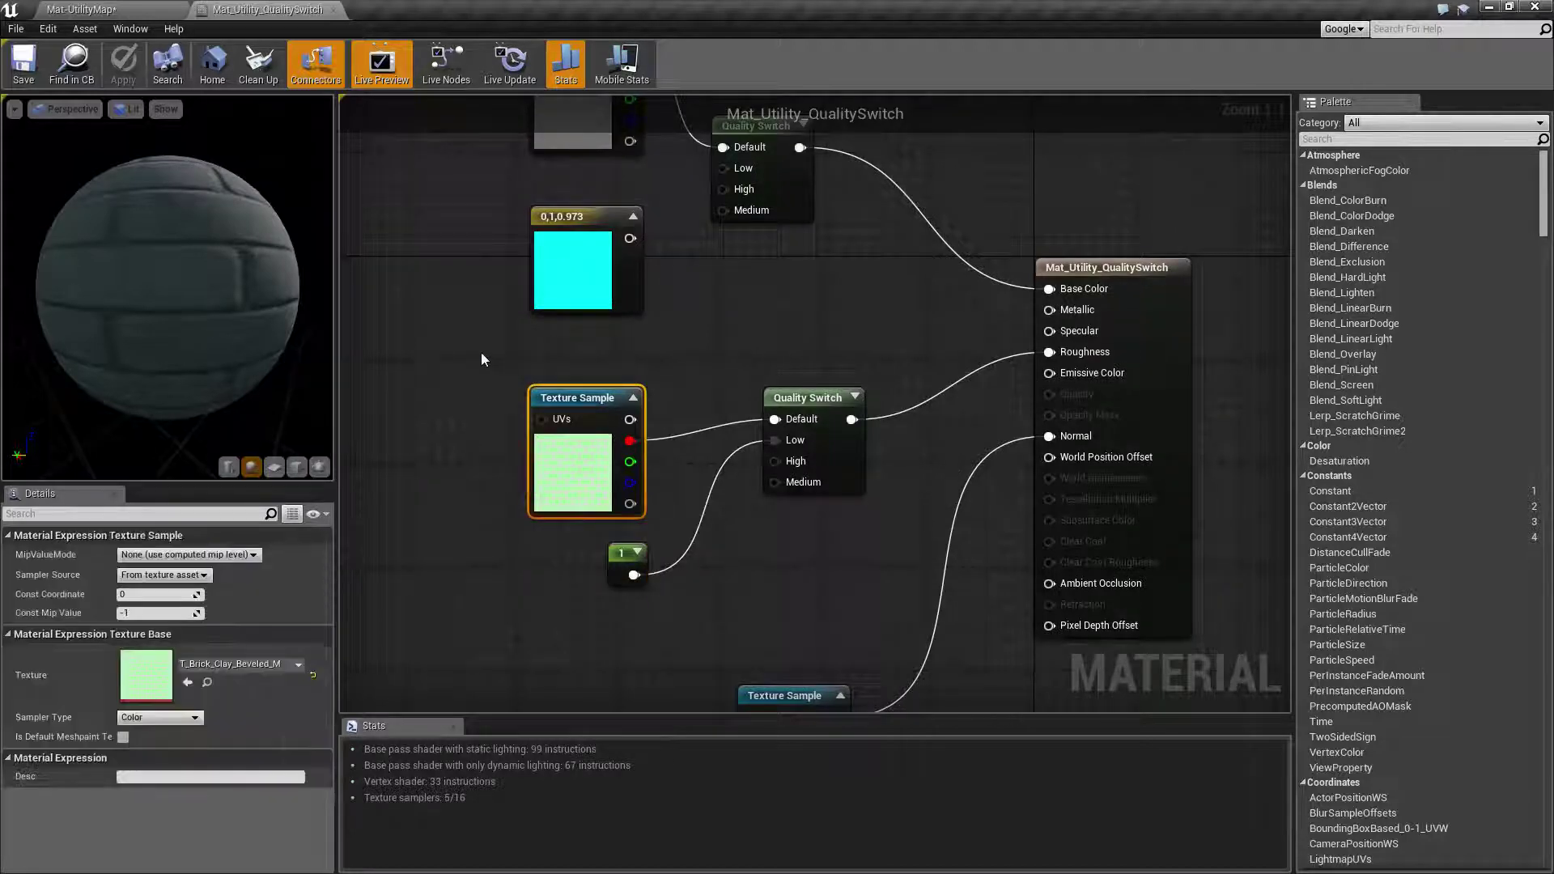
{"action": "left_click_drag", "start_coordinate": [481, 352], "coordinate": [667, 493]}
{"action": "left_click", "coordinate": [667, 500]}
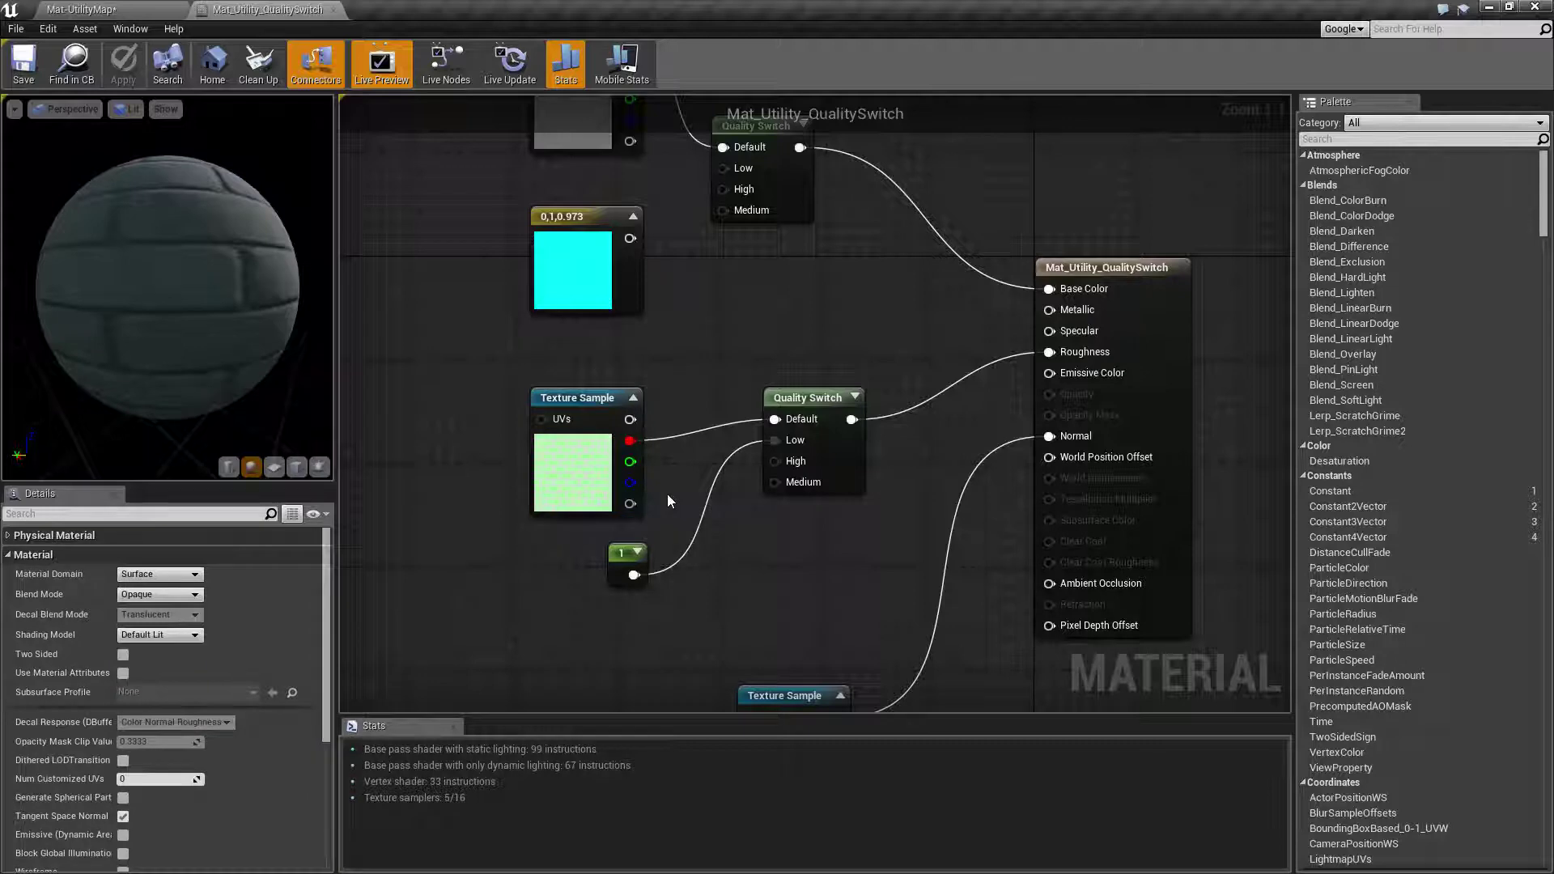
{"action": "left_click_drag", "start_coordinate": [668, 495], "coordinate": [467, 437]}
{"action": "left_click", "coordinate": [466, 437]}
- Set the Material Quality Level to High in the Mat-UtilityMap level and inspect the brick wall
{"action": "left_click", "coordinate": [138, 7]}
{"action": "right_click_drag", "start_coordinate": [809, 357], "coordinate": [745, 348]}
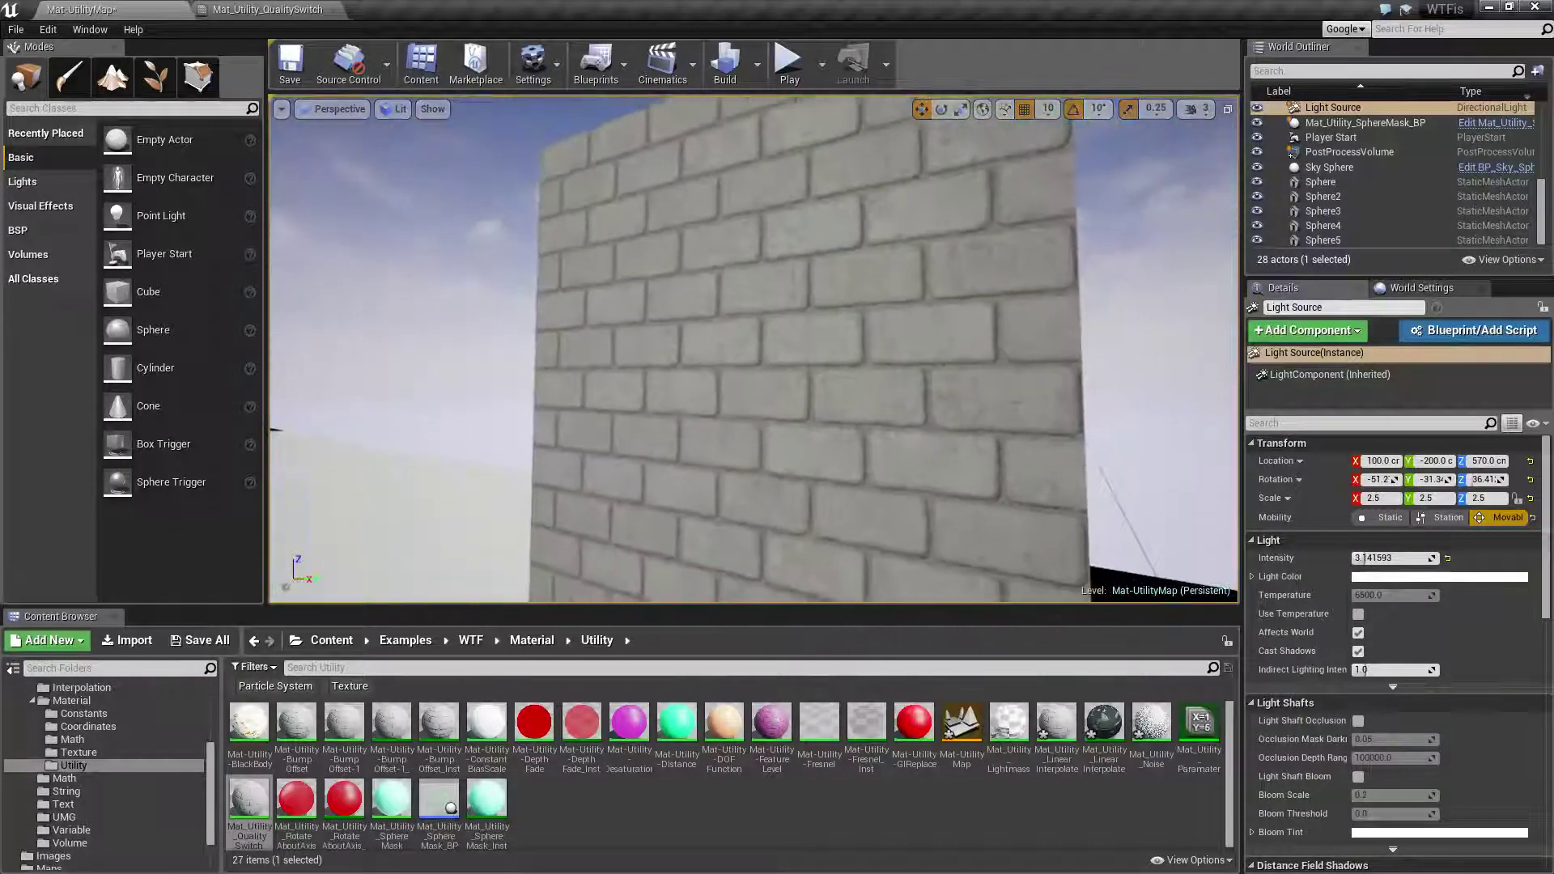
{"action": "left_click", "coordinate": [536, 63]}
{"action": "mouse_move", "coordinate": [625, 309]}
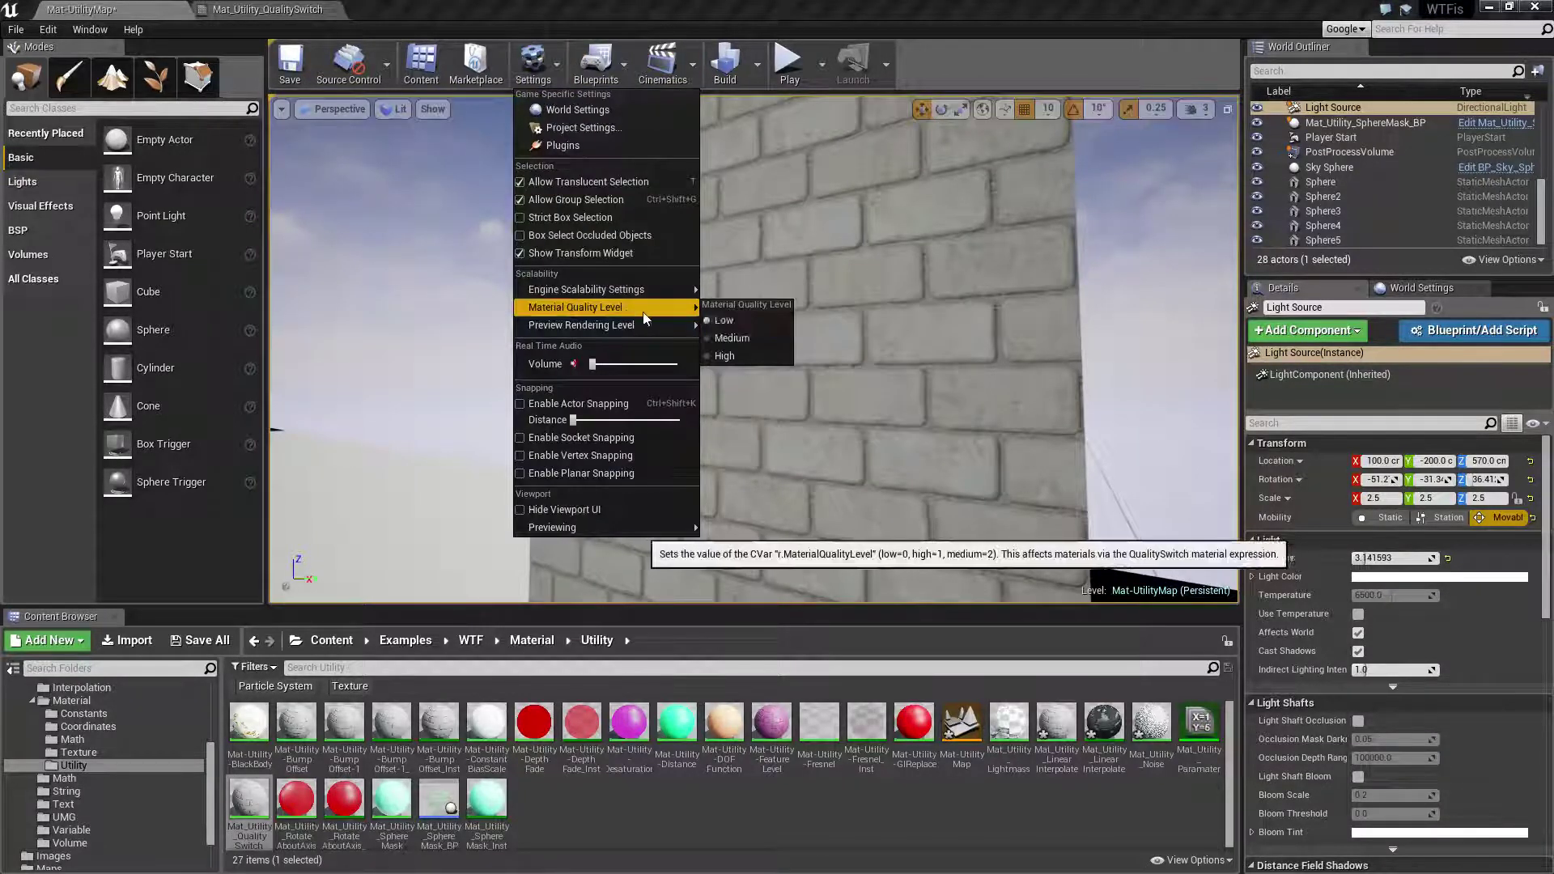
{"action": "left_click", "coordinate": [746, 356]}
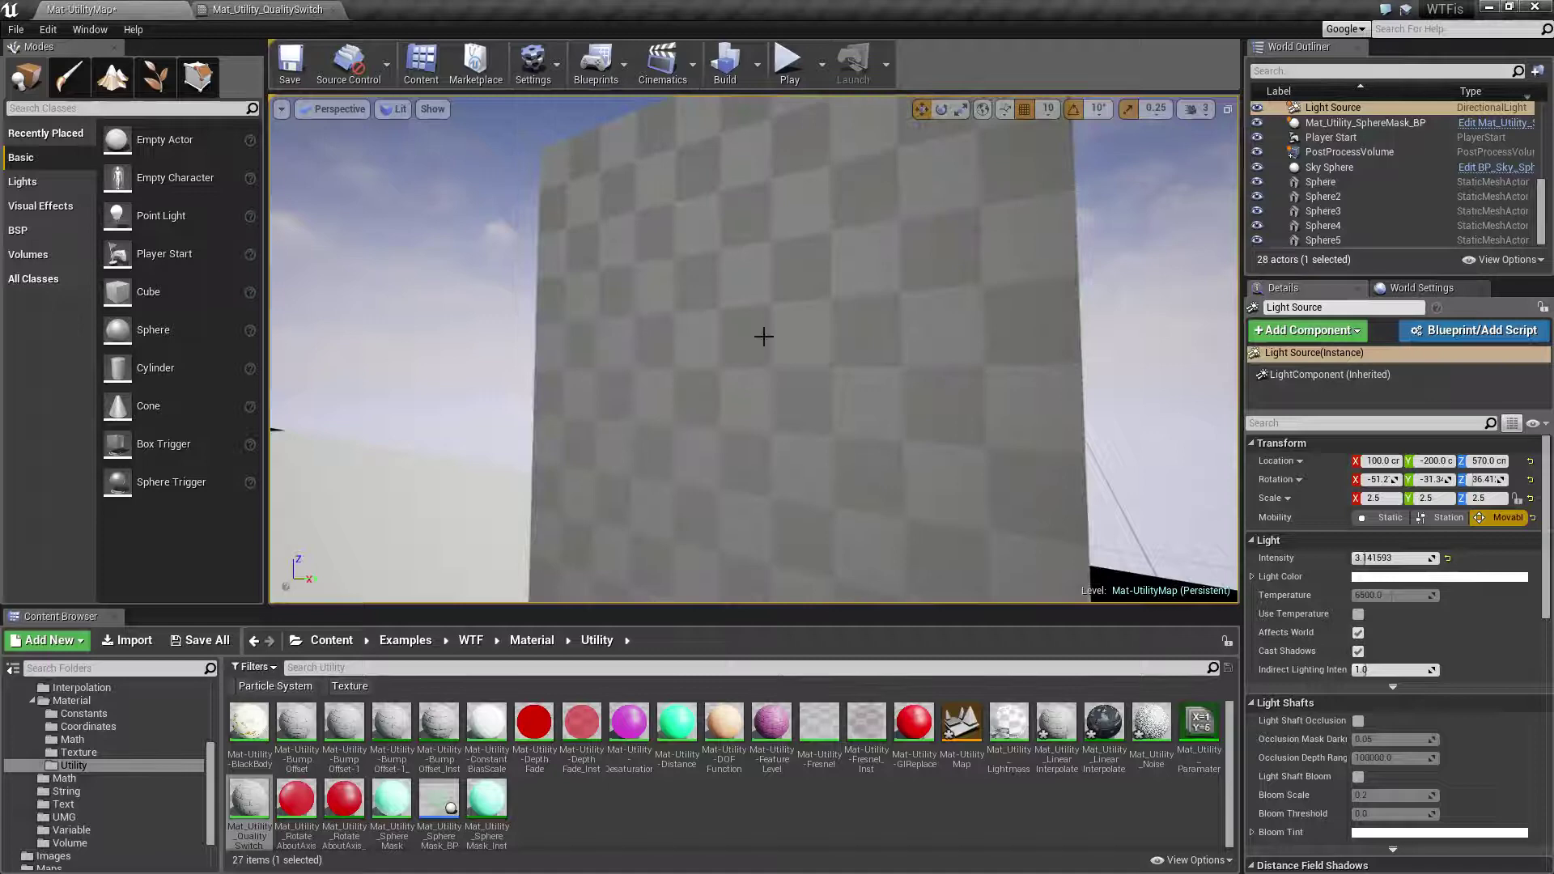
{"action": "right_click_drag", "start_coordinate": [853, 347], "coordinate": [996, 347]}
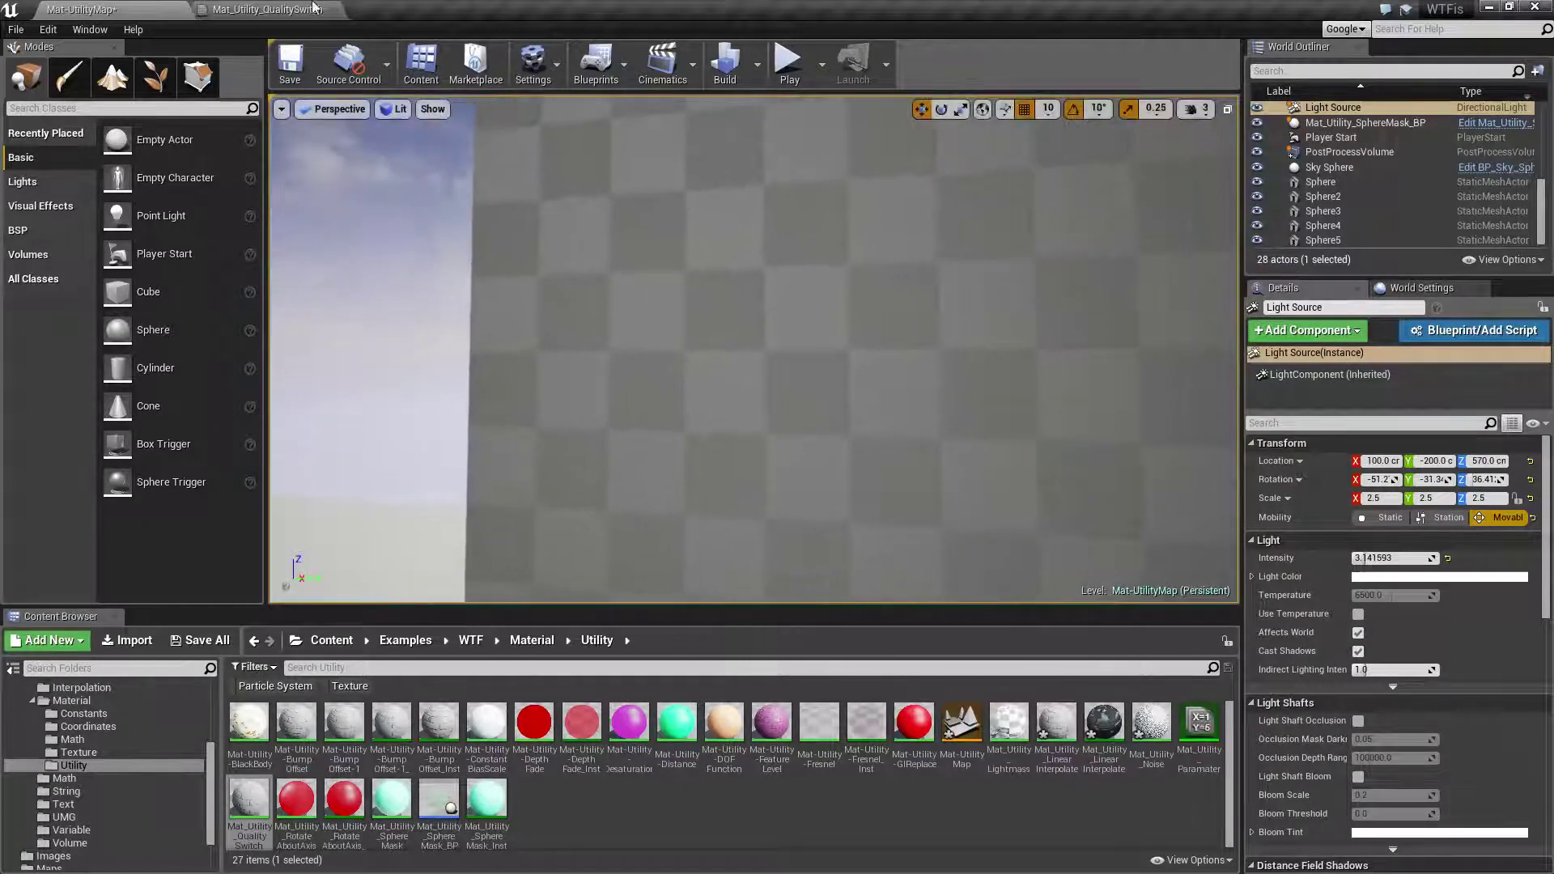
- Compare the roughness texture sample in the material graph with the brick wall's reflections in the level
{"action": "left_click", "coordinate": [303, 10]}
{"action": "left_click", "coordinate": [577, 462]}
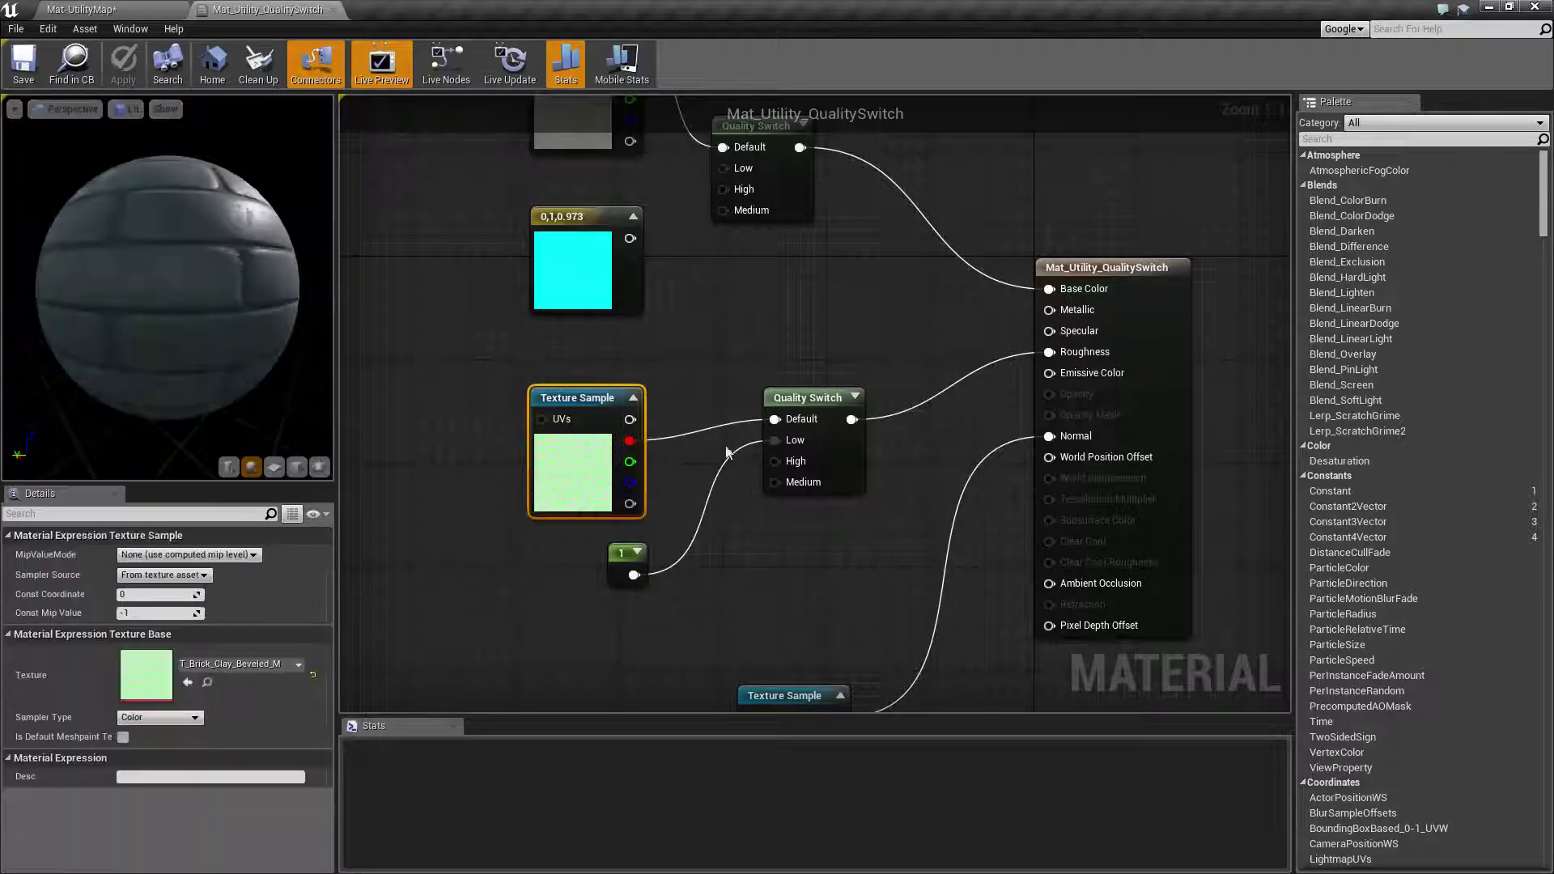
{"action": "left_click", "coordinate": [76, 9]}
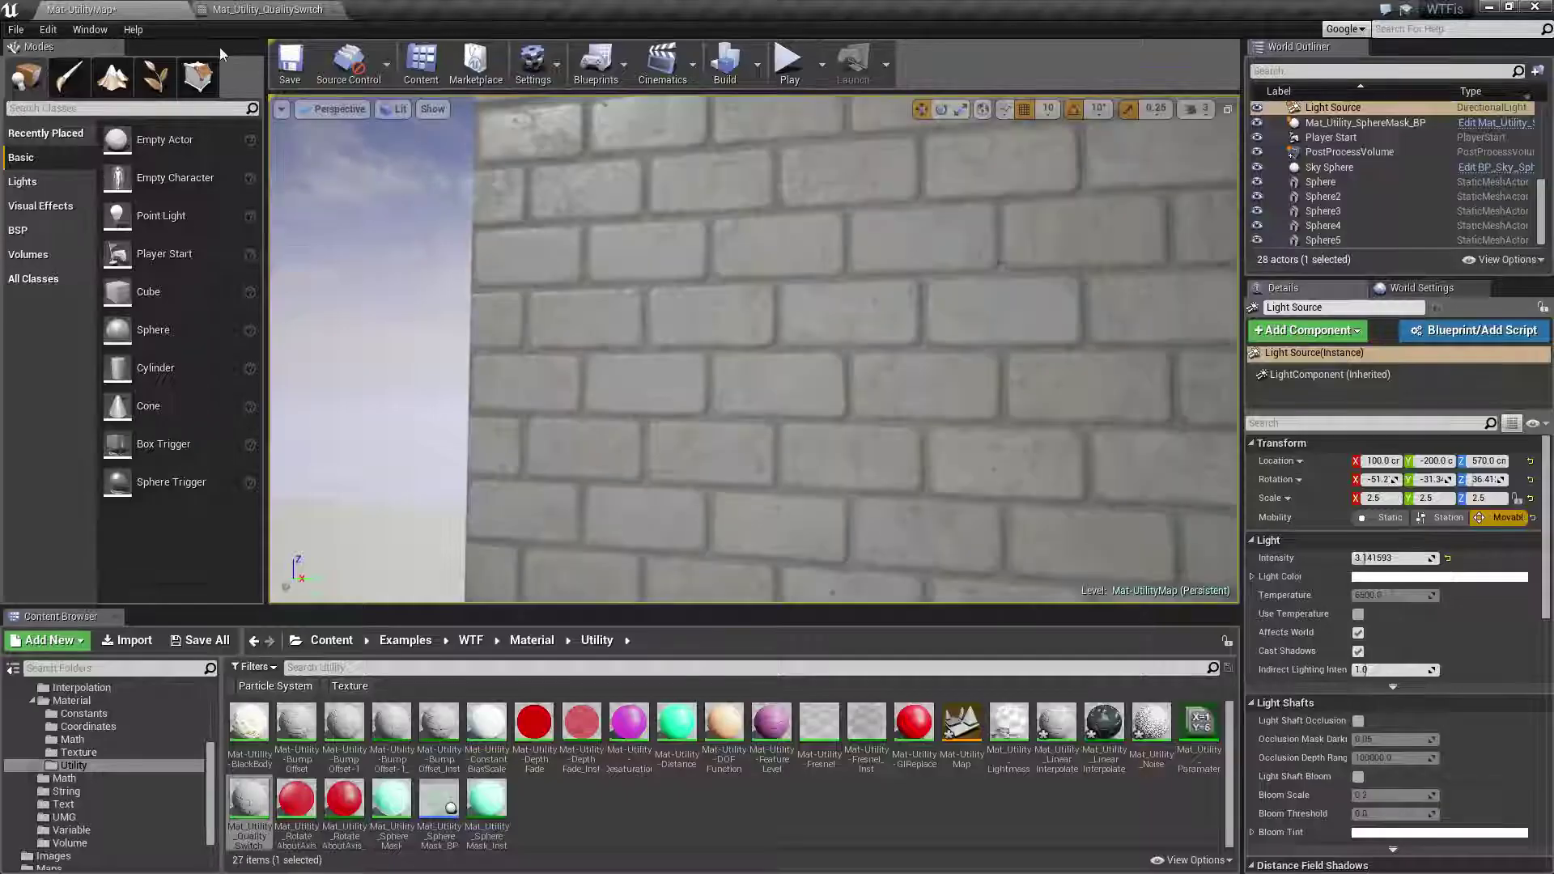
{"action": "right_click_drag", "start_coordinate": [752, 348], "coordinate": [649, 275]}
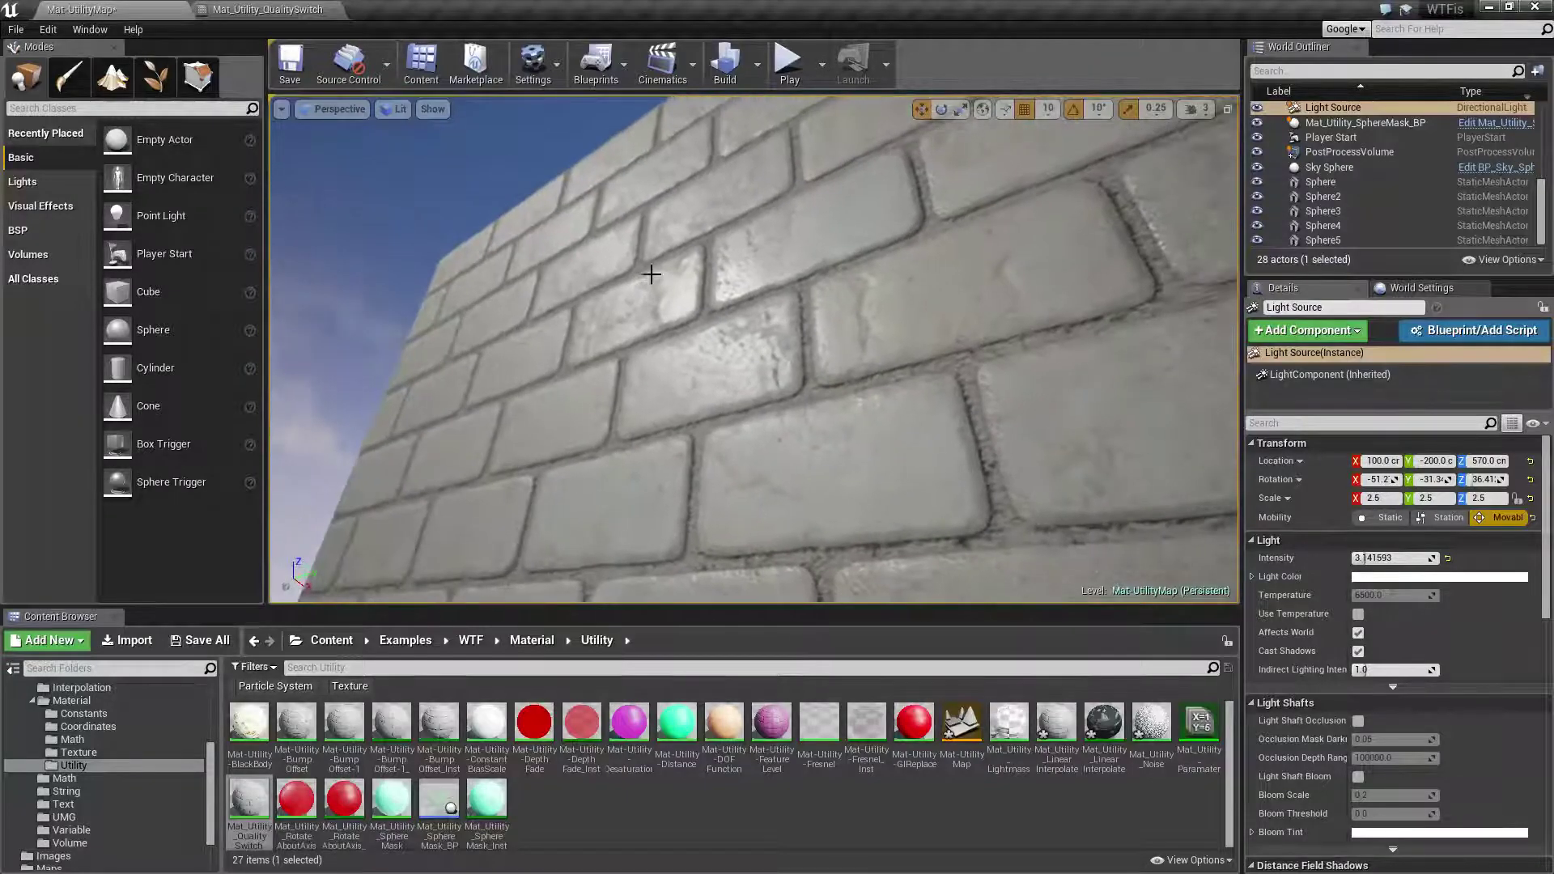
{"action": "left_click", "coordinate": [247, 9]}
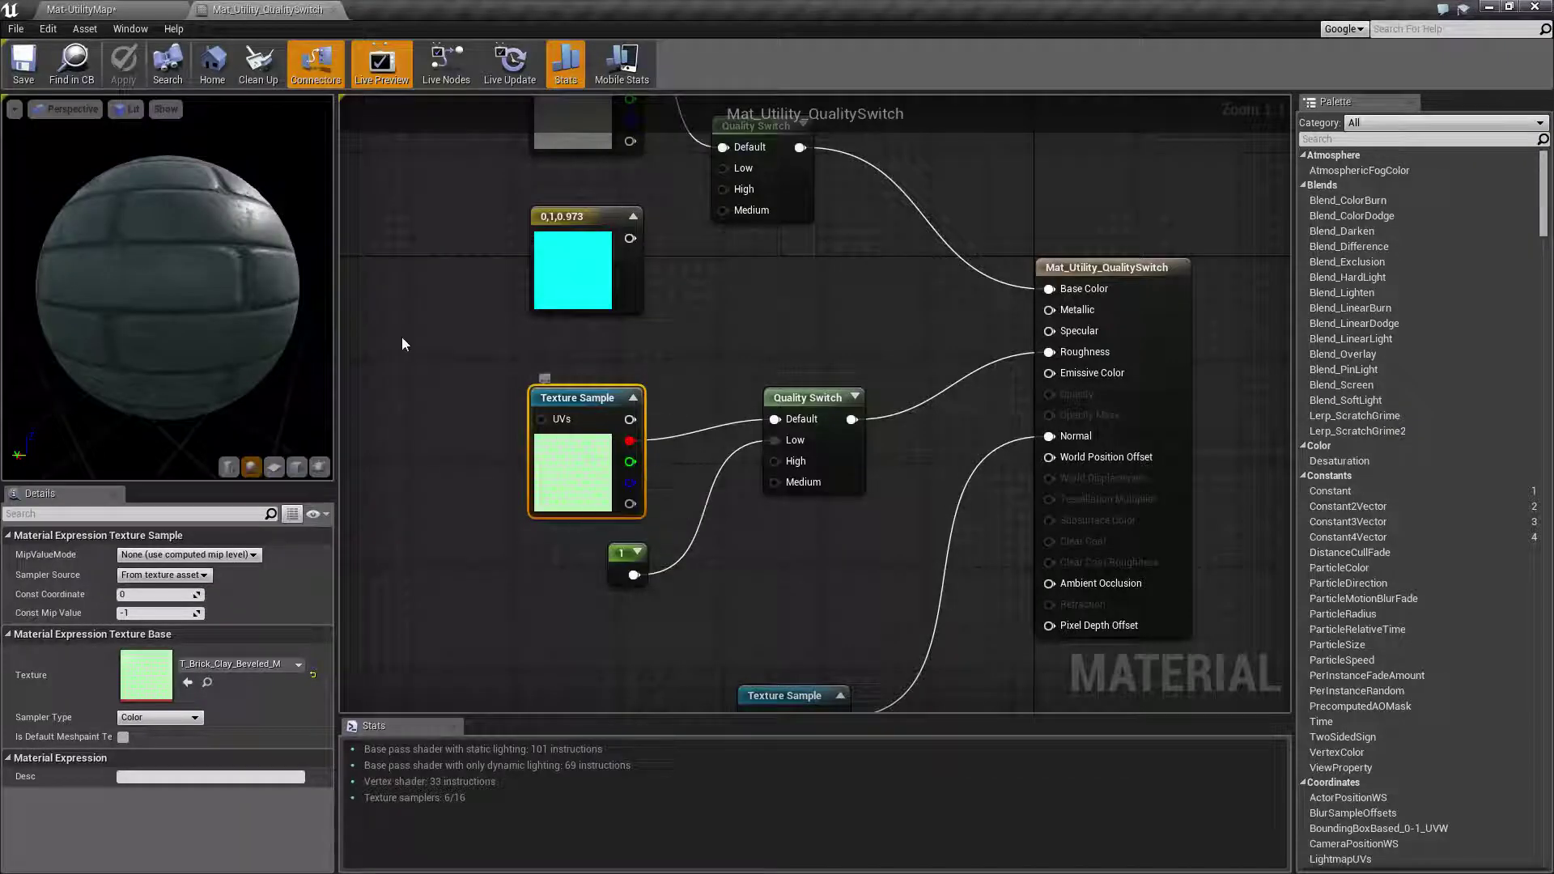
{"action": "left_click", "coordinate": [113, 9]}
{"action": "right_click_drag", "start_coordinate": [584, 277], "coordinate": [672, 269]}
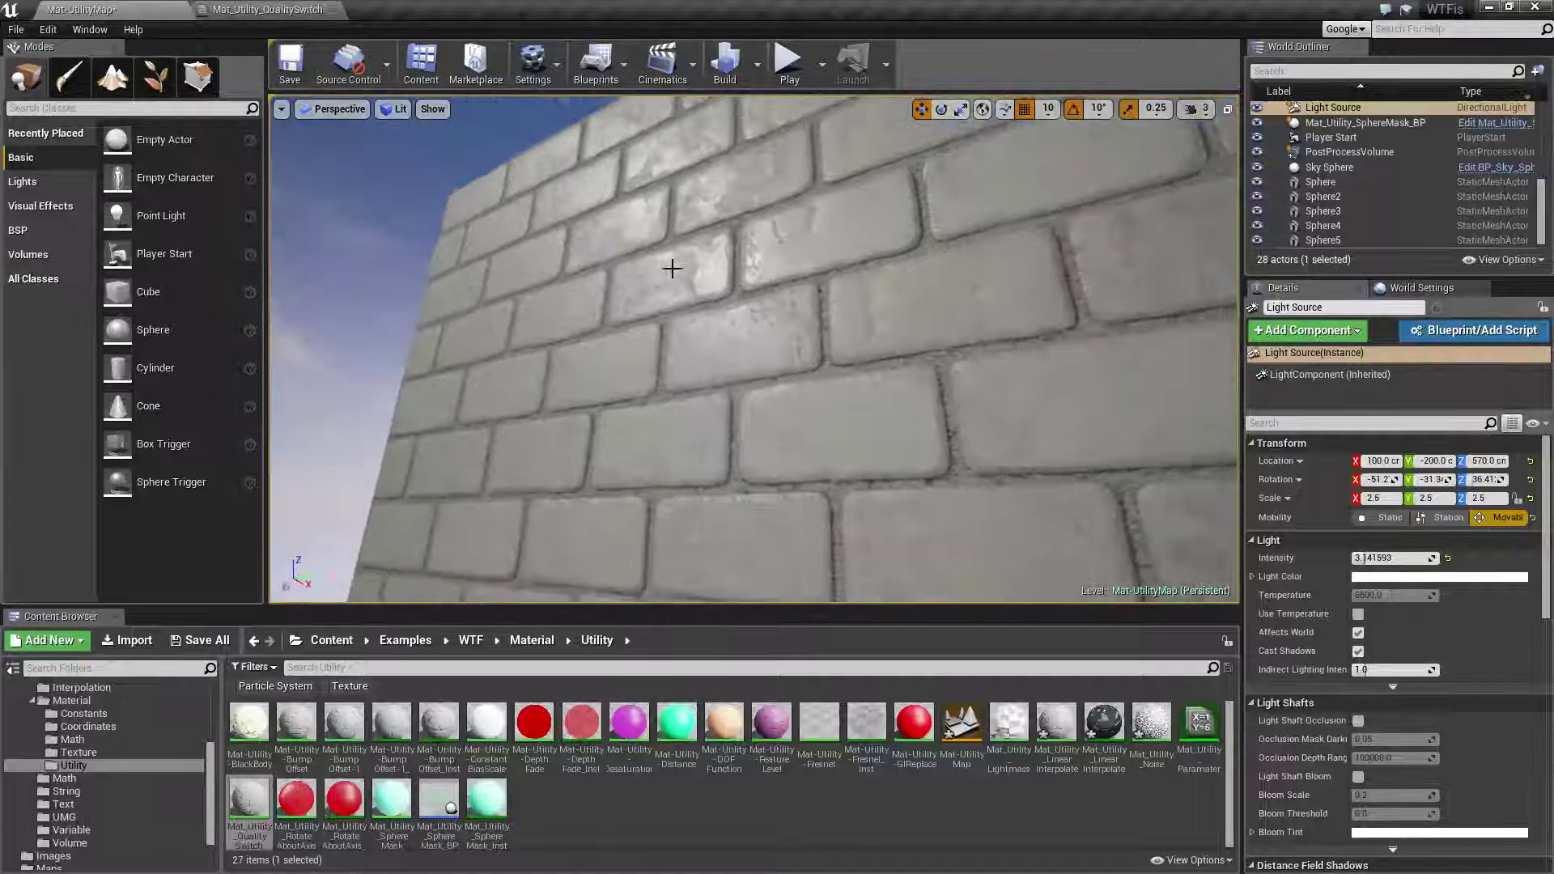
{"action": "scroll", "coordinate": [671, 269], "scroll_direction": "down", "scroll_amount": 1}
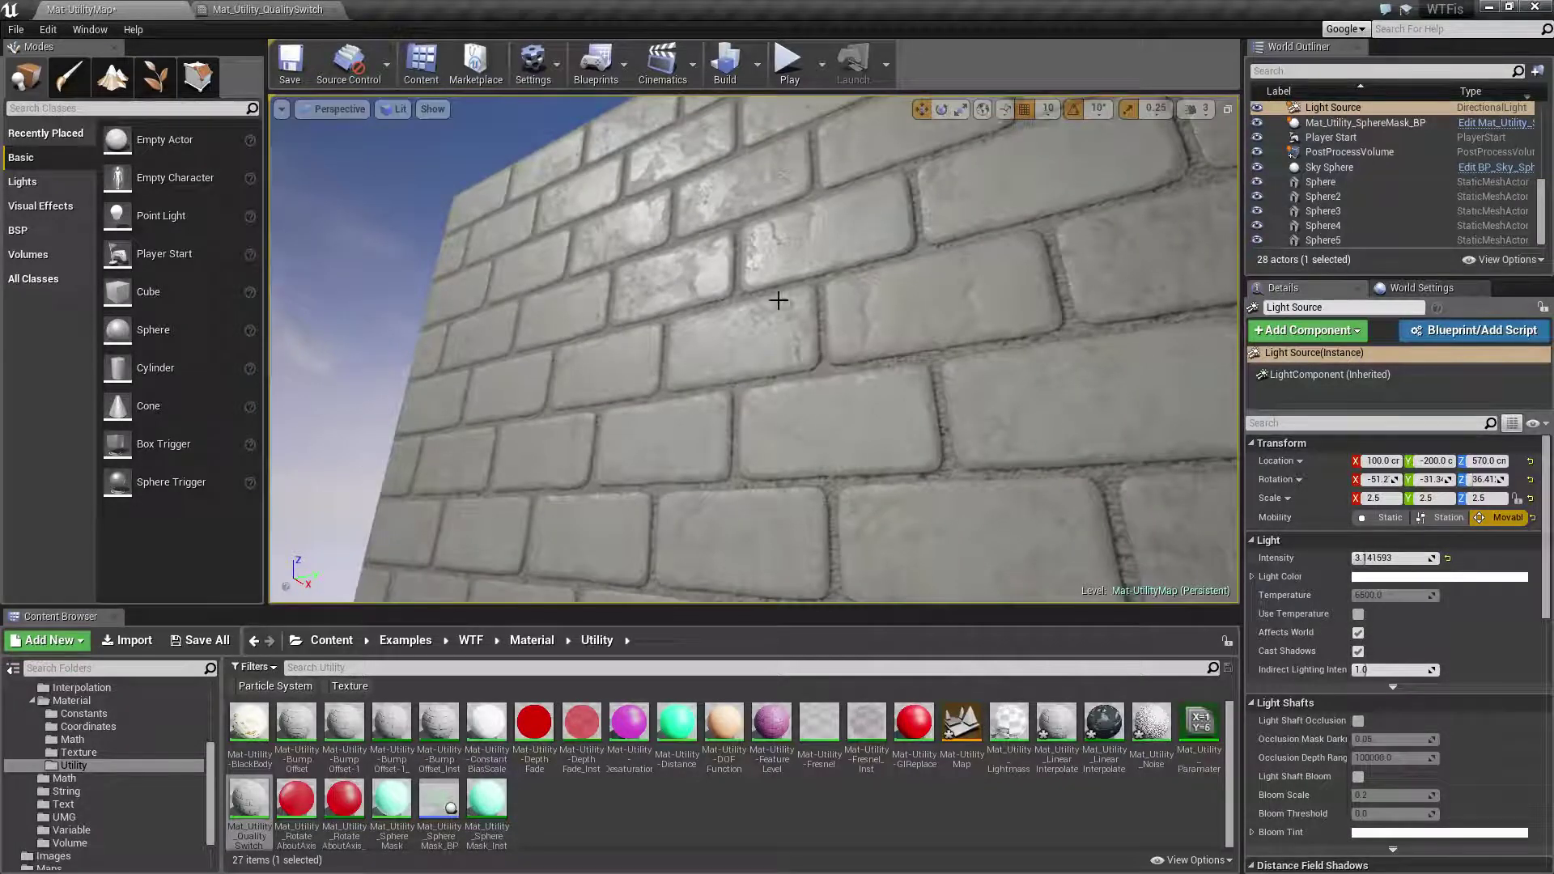
{"action": "right_click_drag", "start_coordinate": [779, 300], "coordinate": [744, 261]}
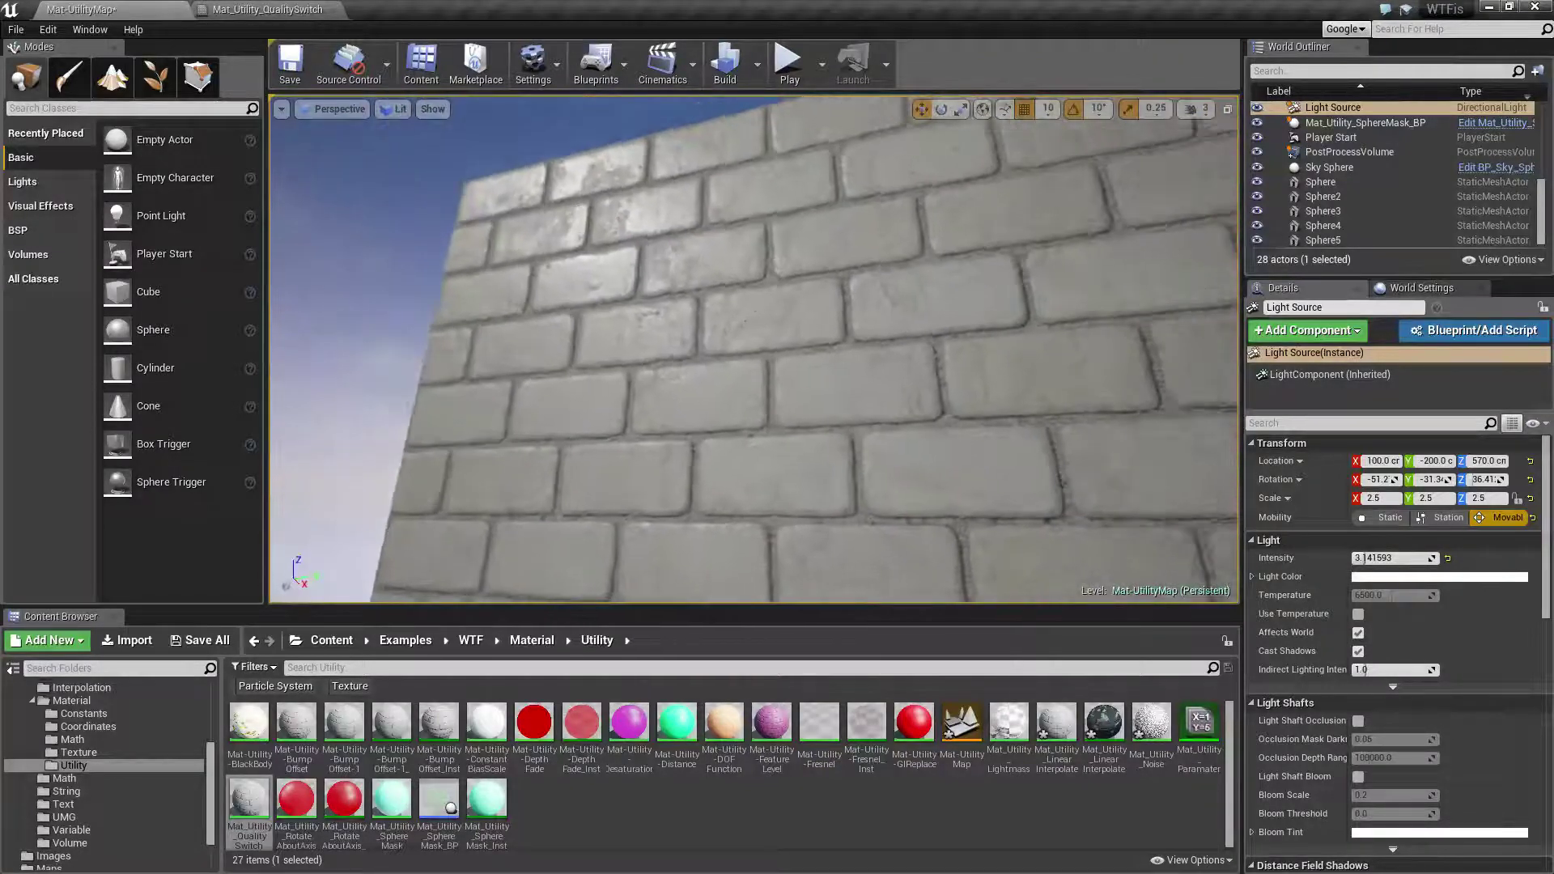
{"action": "mouse_move", "coordinate": [637, 231]}
{"action": "right_mouse_down"}
{"action": "mouse_move", "coordinate": [809, 230]}
{"action": "mouse_move", "coordinate": [638, 231]}
{"action": "right_mouse_up"}
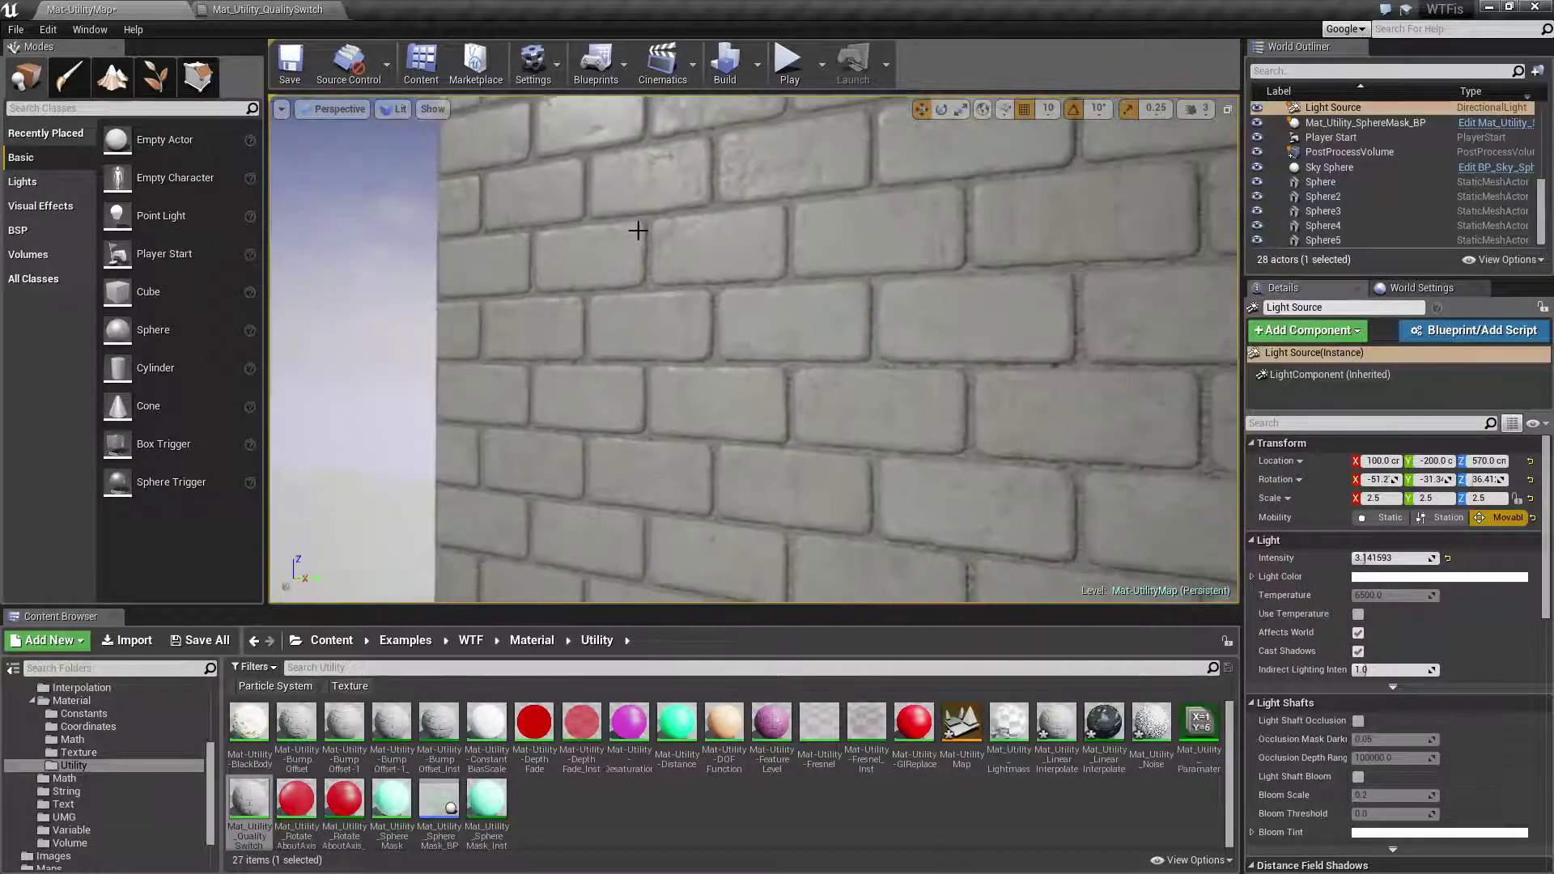
{"action": "left_click", "coordinate": [268, 8]}
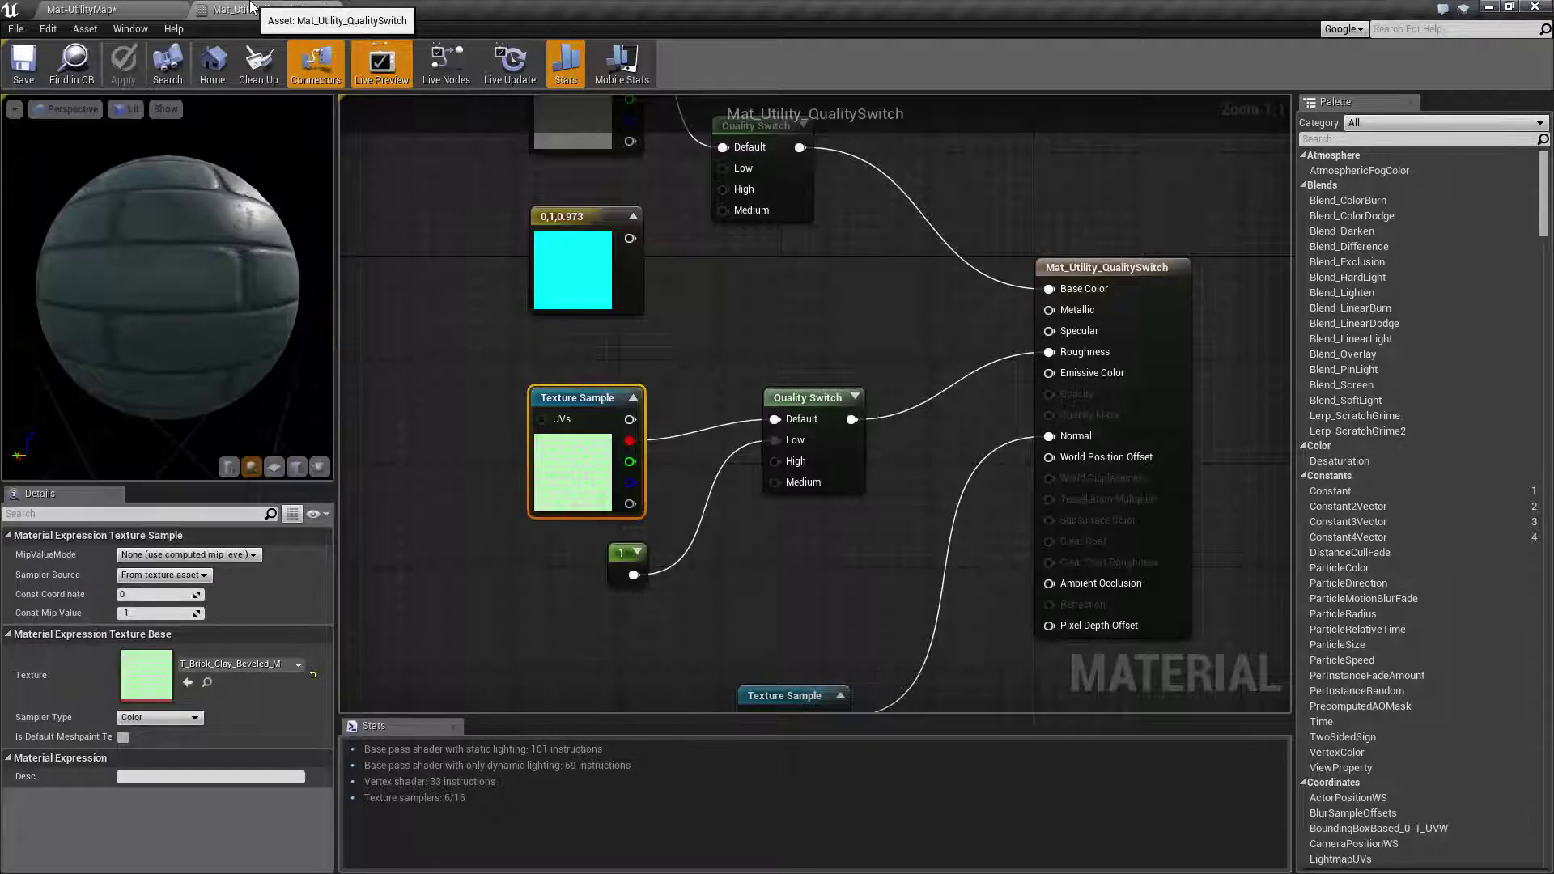
- Review the Material Quality Level options available in the Mat-UtilityMap level's settings
{"action": "right_click_drag", "start_coordinate": [794, 322], "coordinate": [763, 409]}
{"action": "left_click", "coordinate": [103, 8]}
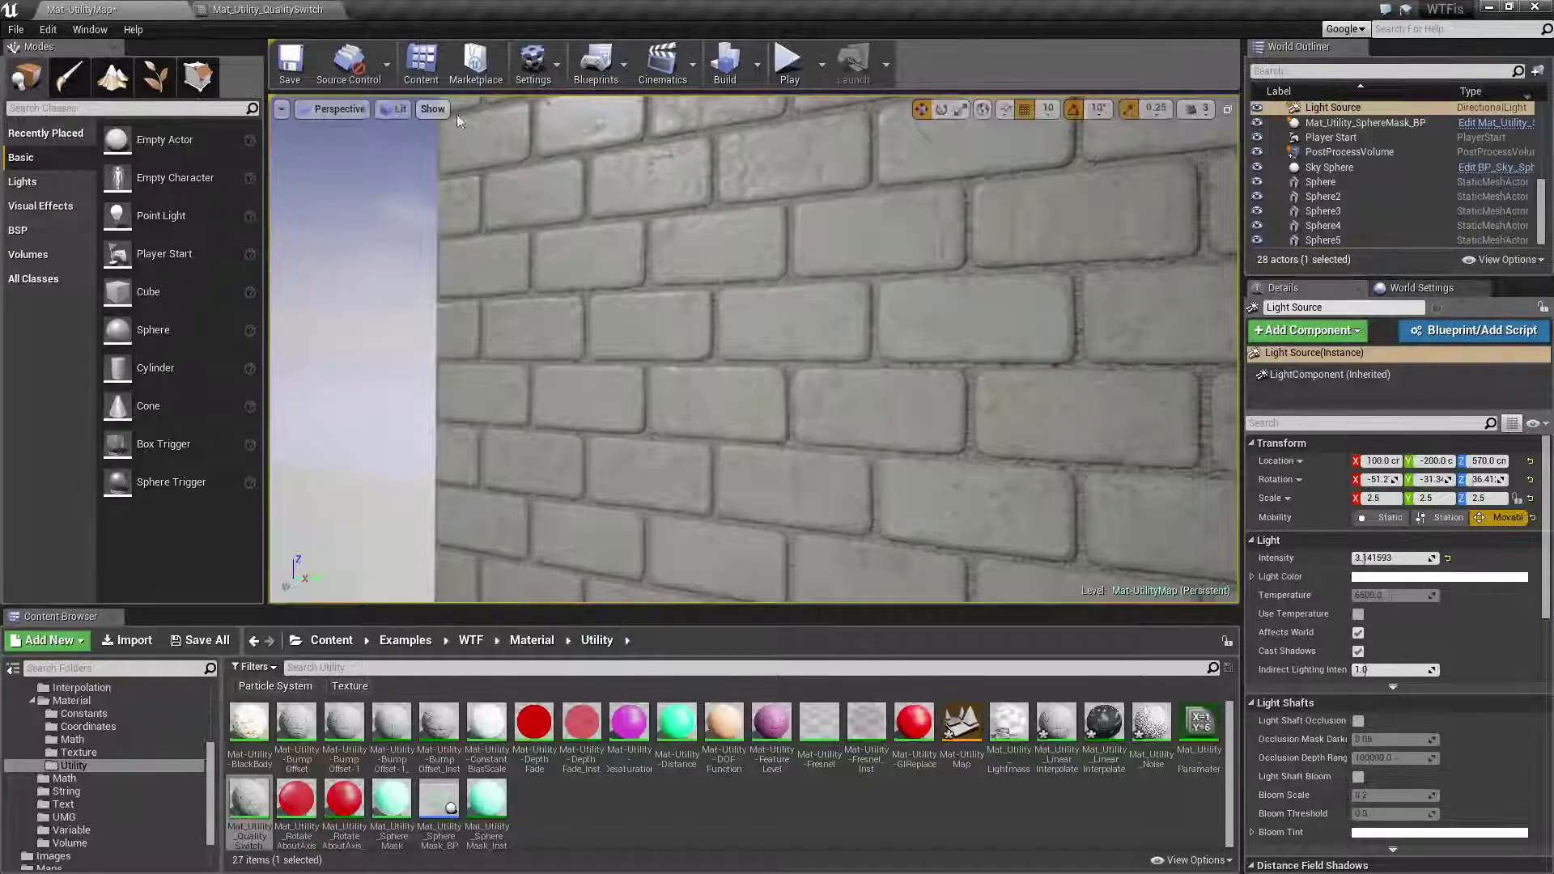
{"action": "left_click", "coordinate": [532, 65]}
{"action": "mouse_move", "coordinate": [604, 317]}
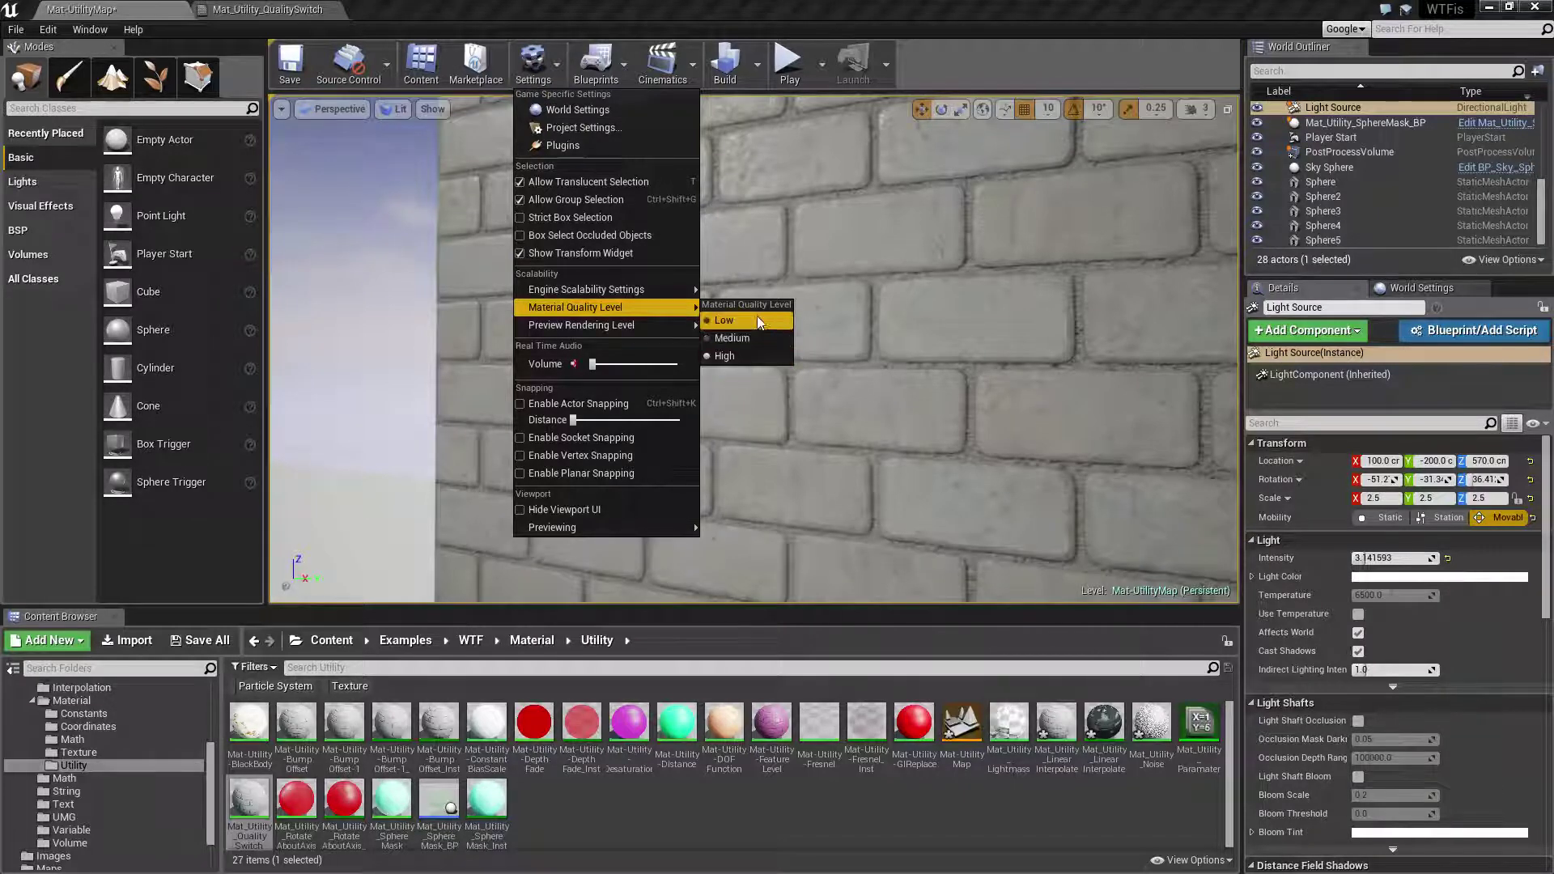
{"action": "left_click", "coordinate": [581, 8]}
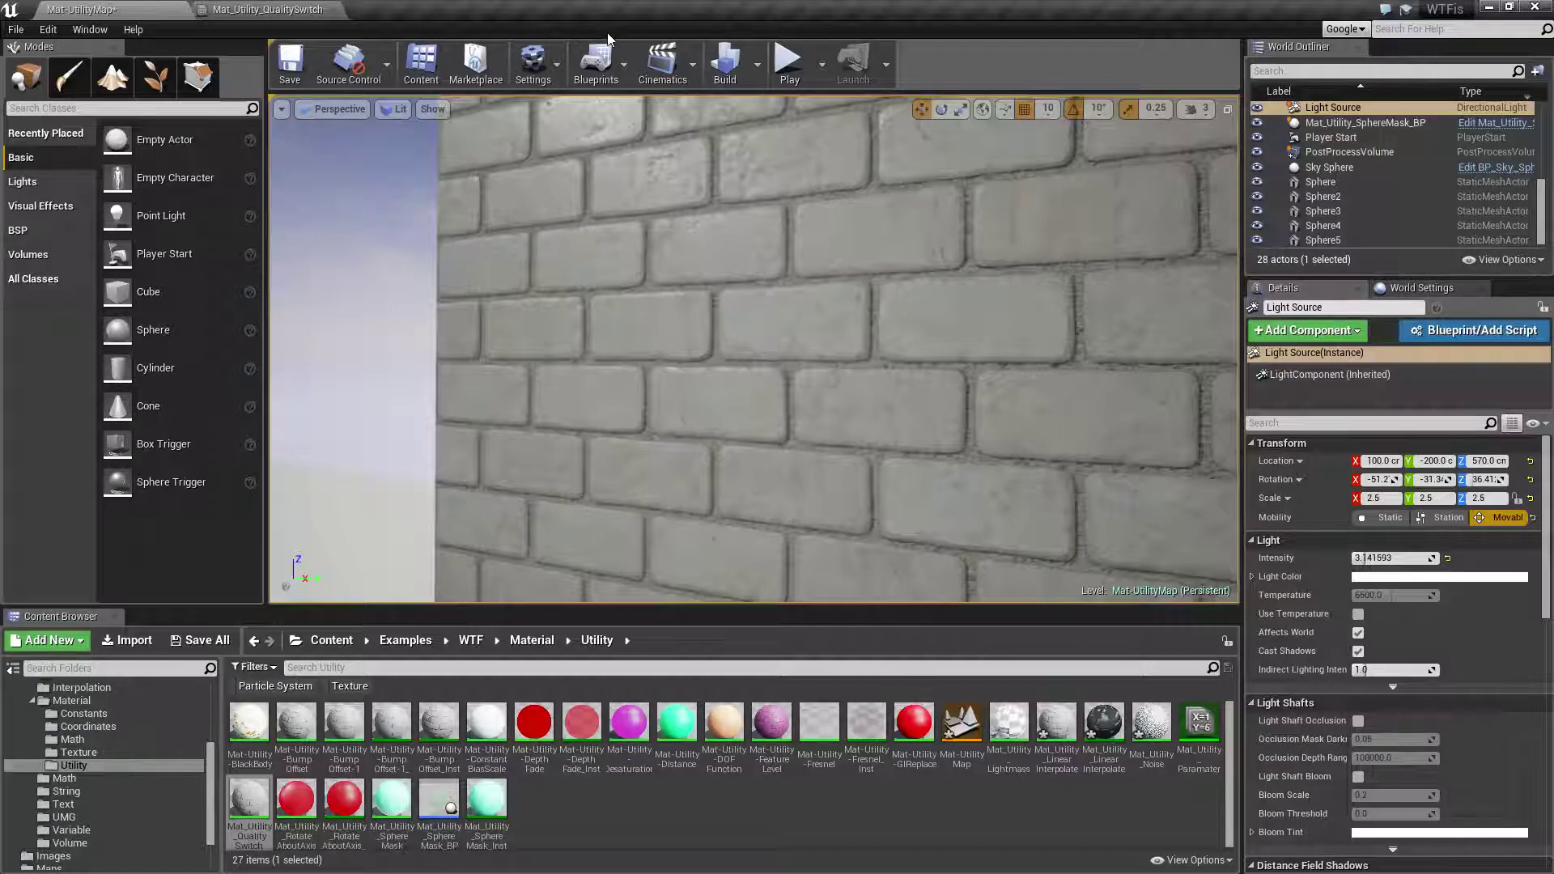
- Open the level blueprint and inspect the r.MaterialQualityLevel 1 command in the Execute Console Command node
{"action": "left_click", "coordinate": [598, 66]}
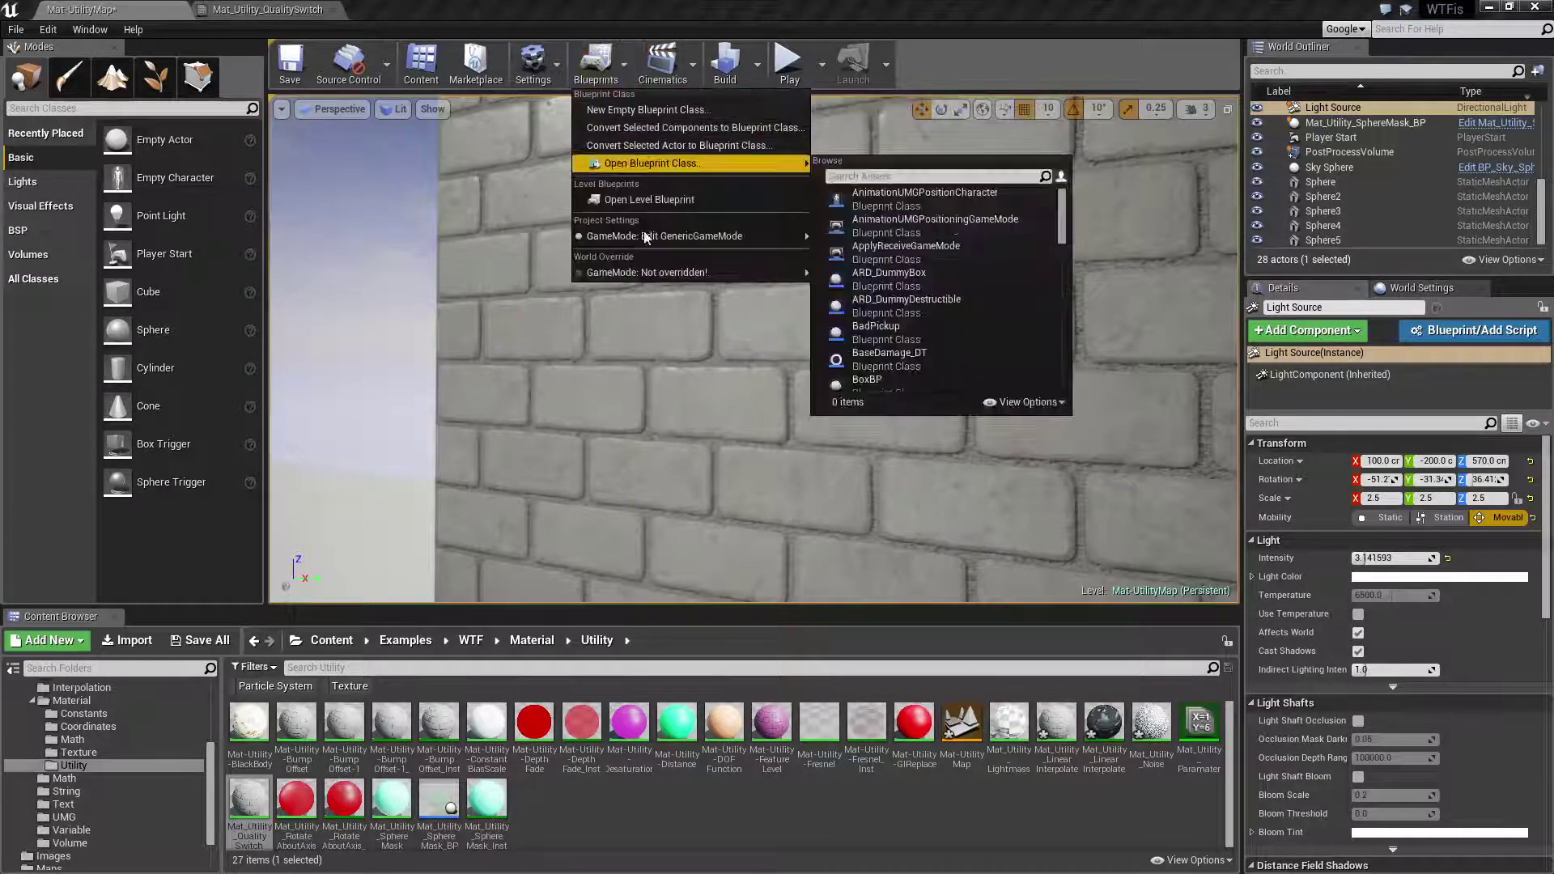
{"action": "left_click", "coordinate": [633, 196]}
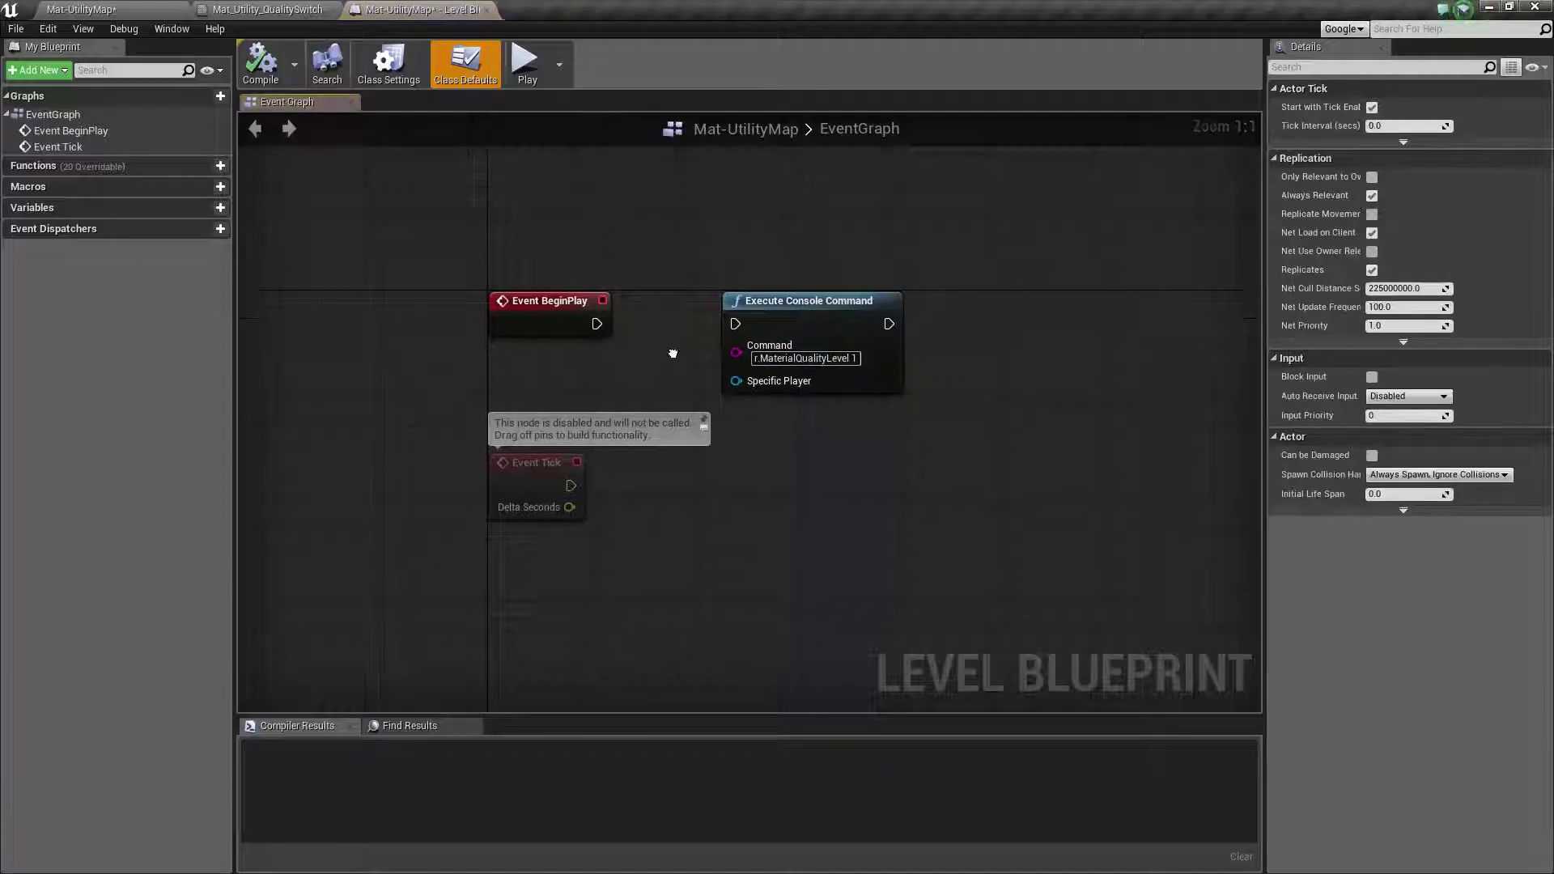
{"action": "left_click", "coordinate": [782, 360]}
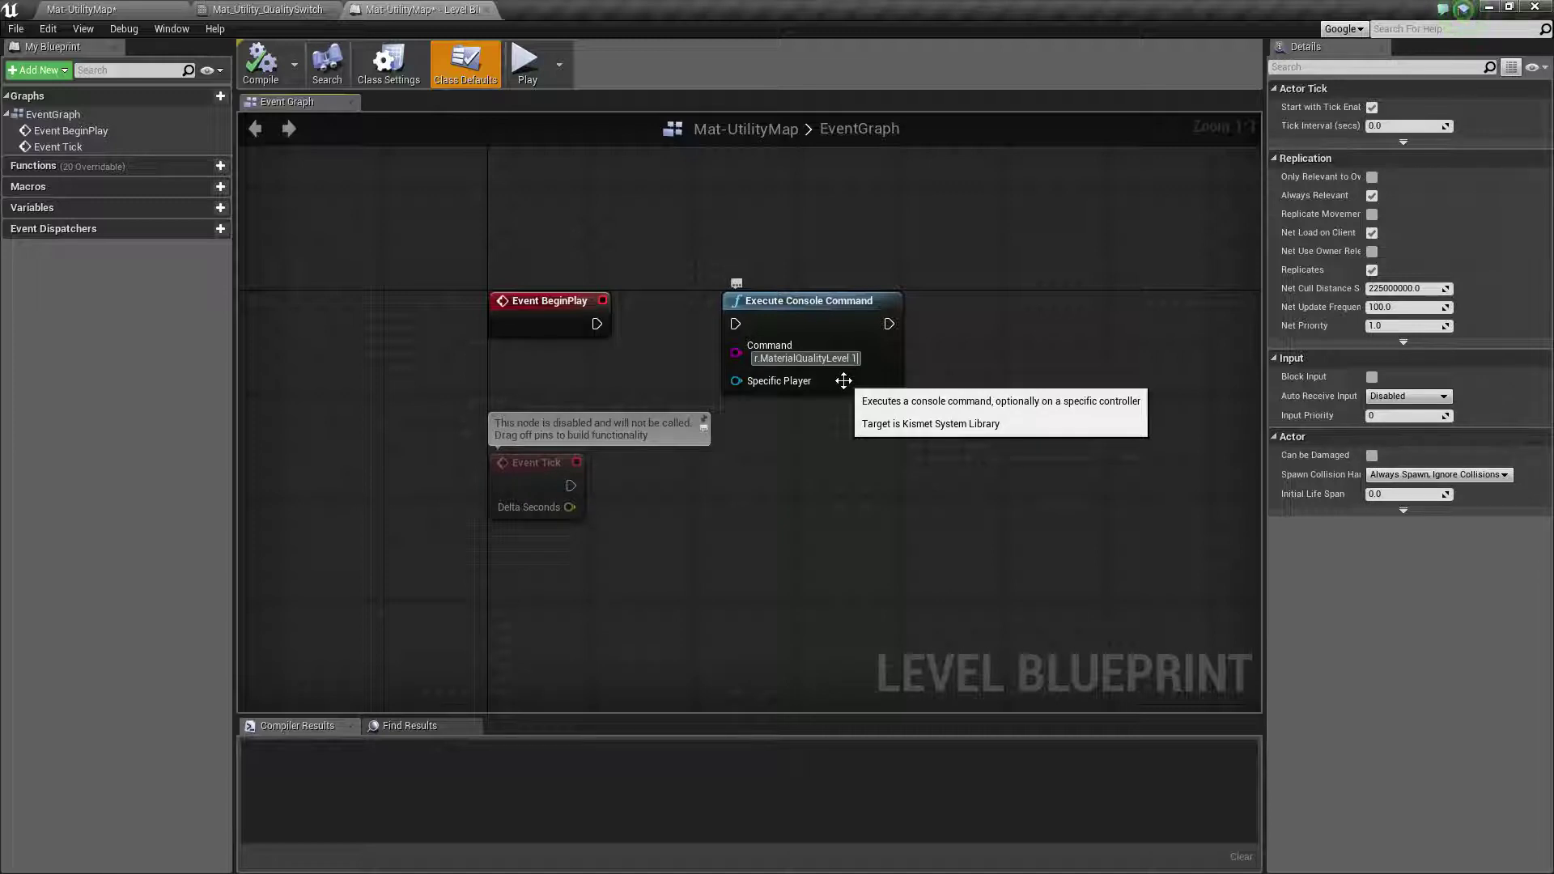
- Connect Event BeginPlay to Execute Console Command, then compile the level blueprint and play-test it
{"action": "left_click_drag", "start_coordinate": [597, 324], "coordinate": [737, 328]}
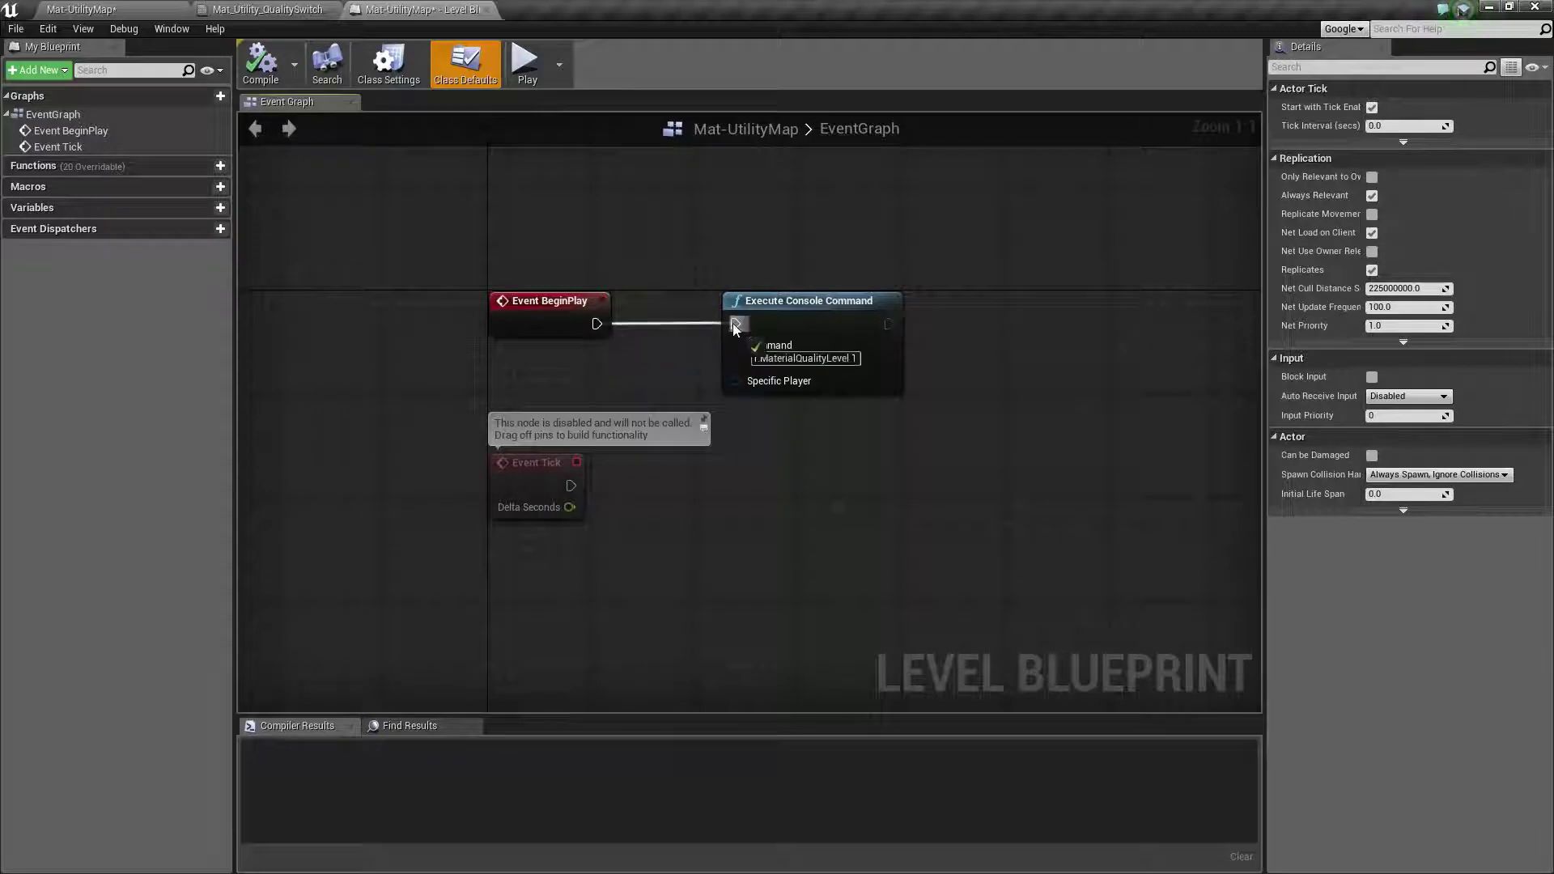
{"action": "left_click", "coordinate": [260, 63]}
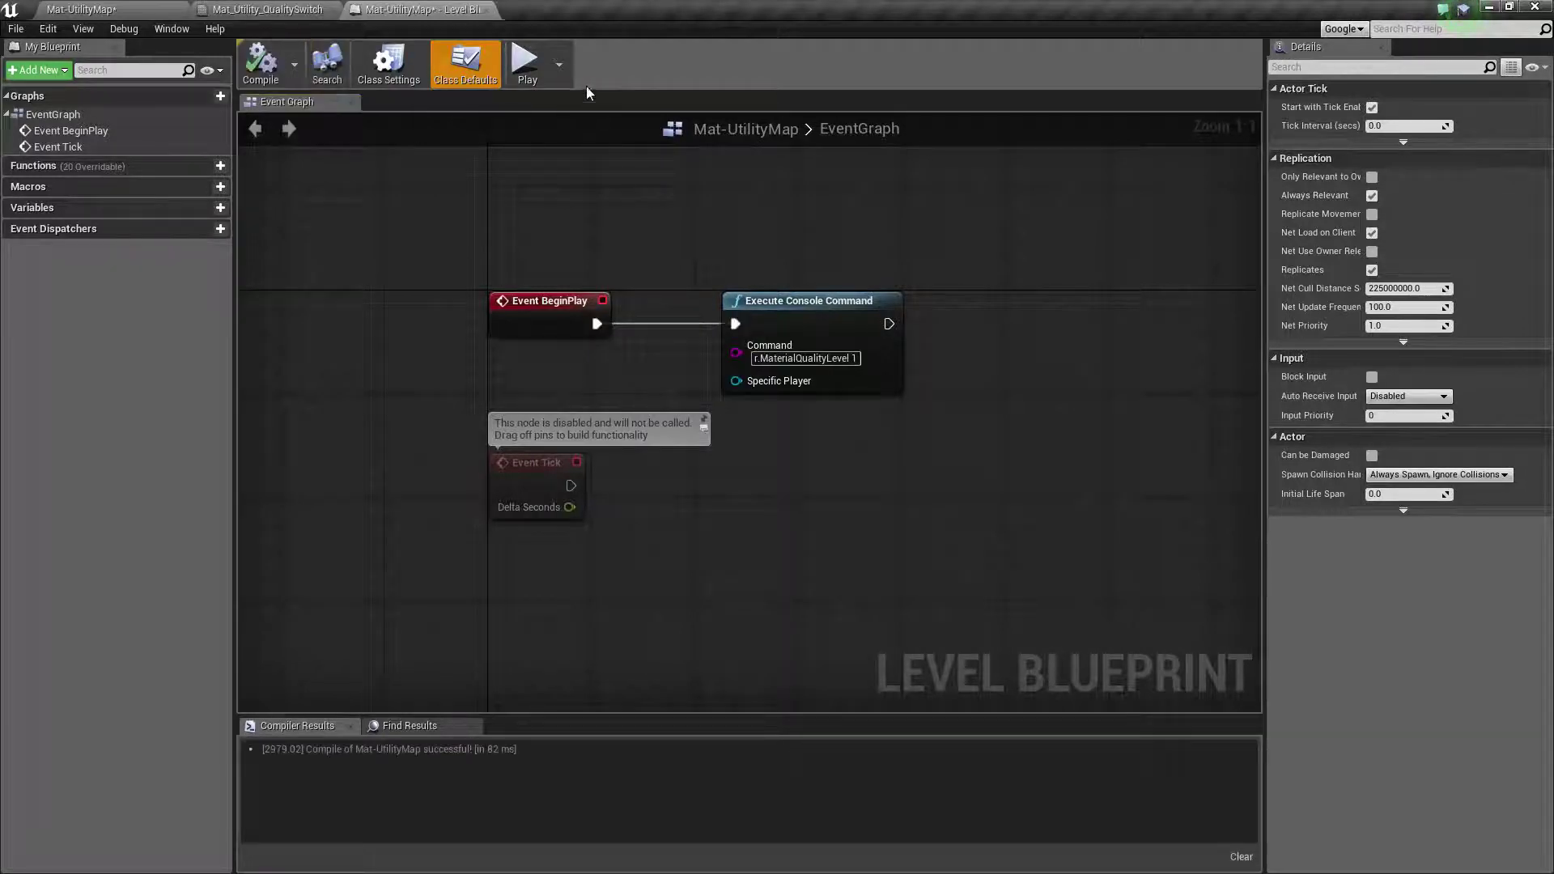
{"action": "left_click", "coordinate": [526, 64]}
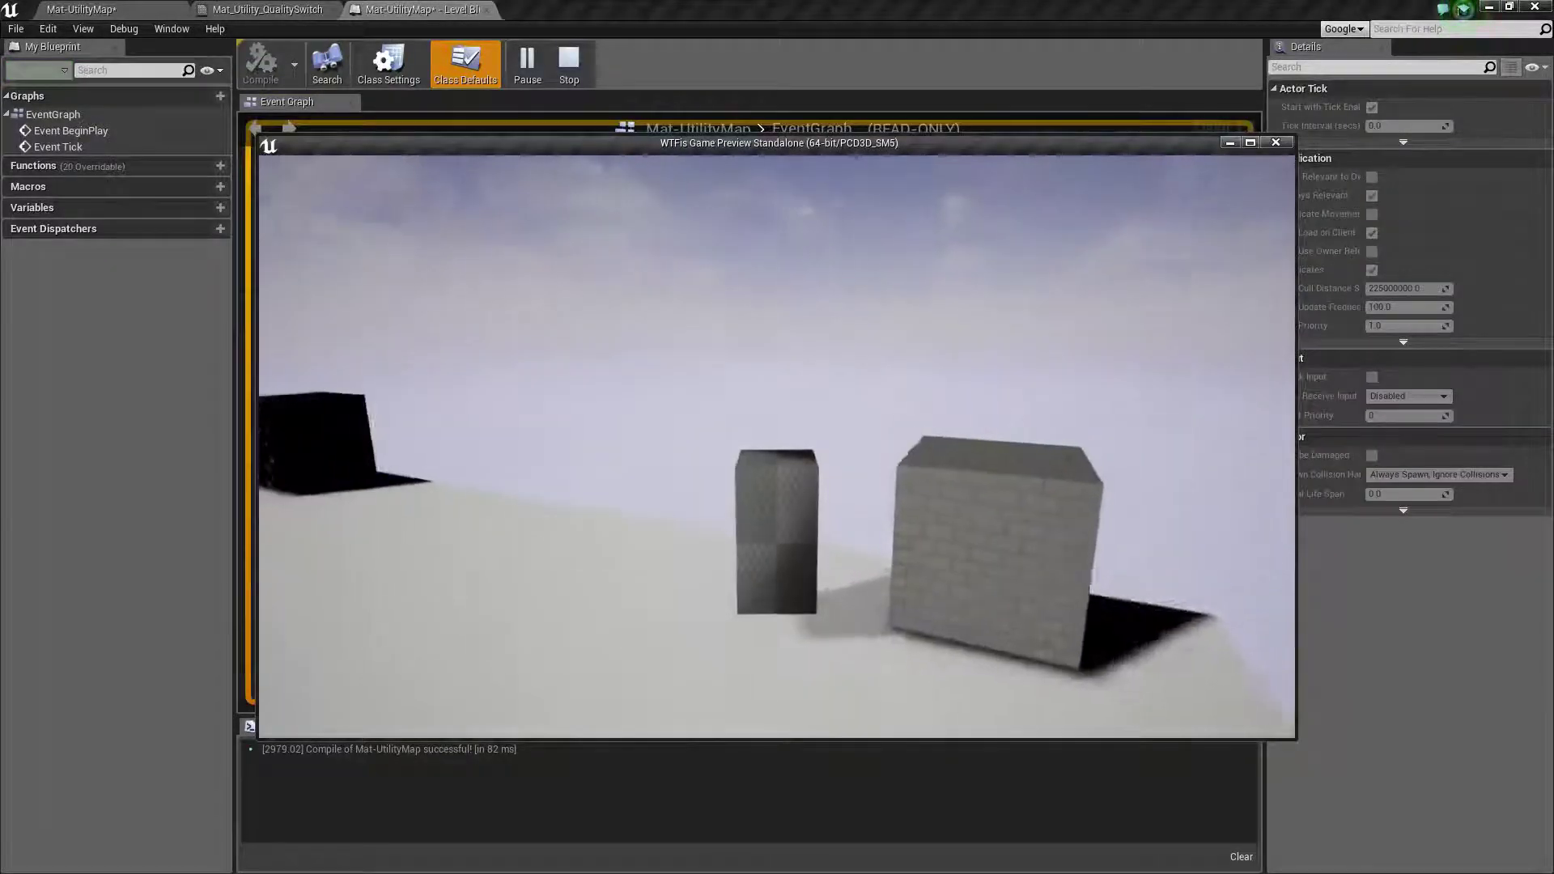
{"action": "key", "text": "Escape"}
- Connect the 0,1,0.973 colour constant to the base colour Quality Switch's Low input in Mat_Utility_QualitySwitch and save the material
{"action": "left_click", "coordinate": [267, 9]}
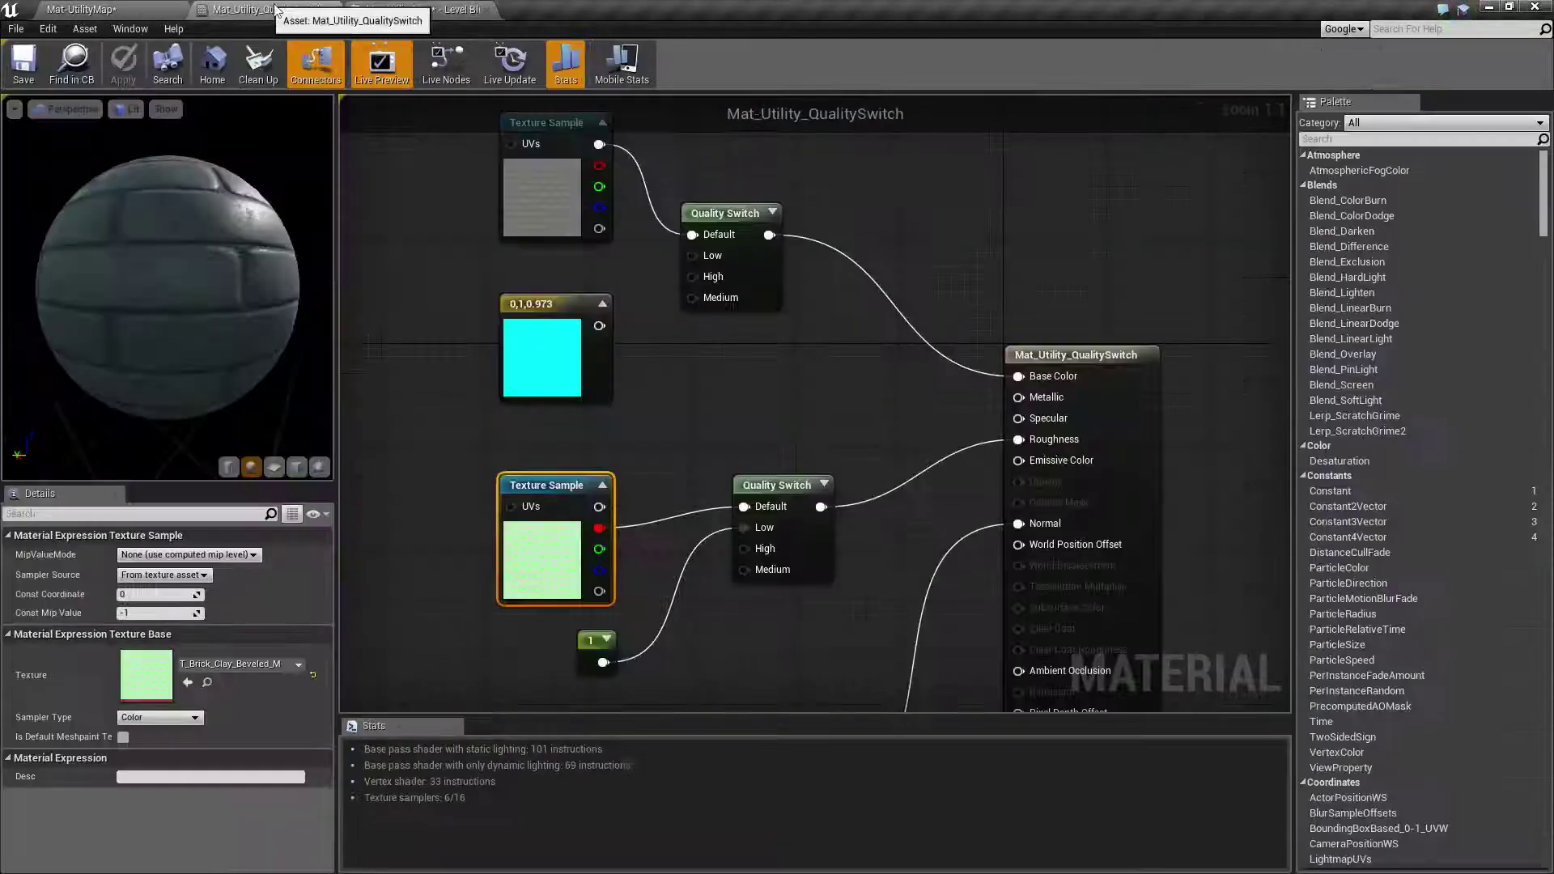
{"action": "left_click_drag", "start_coordinate": [599, 326], "coordinate": [710, 256]}
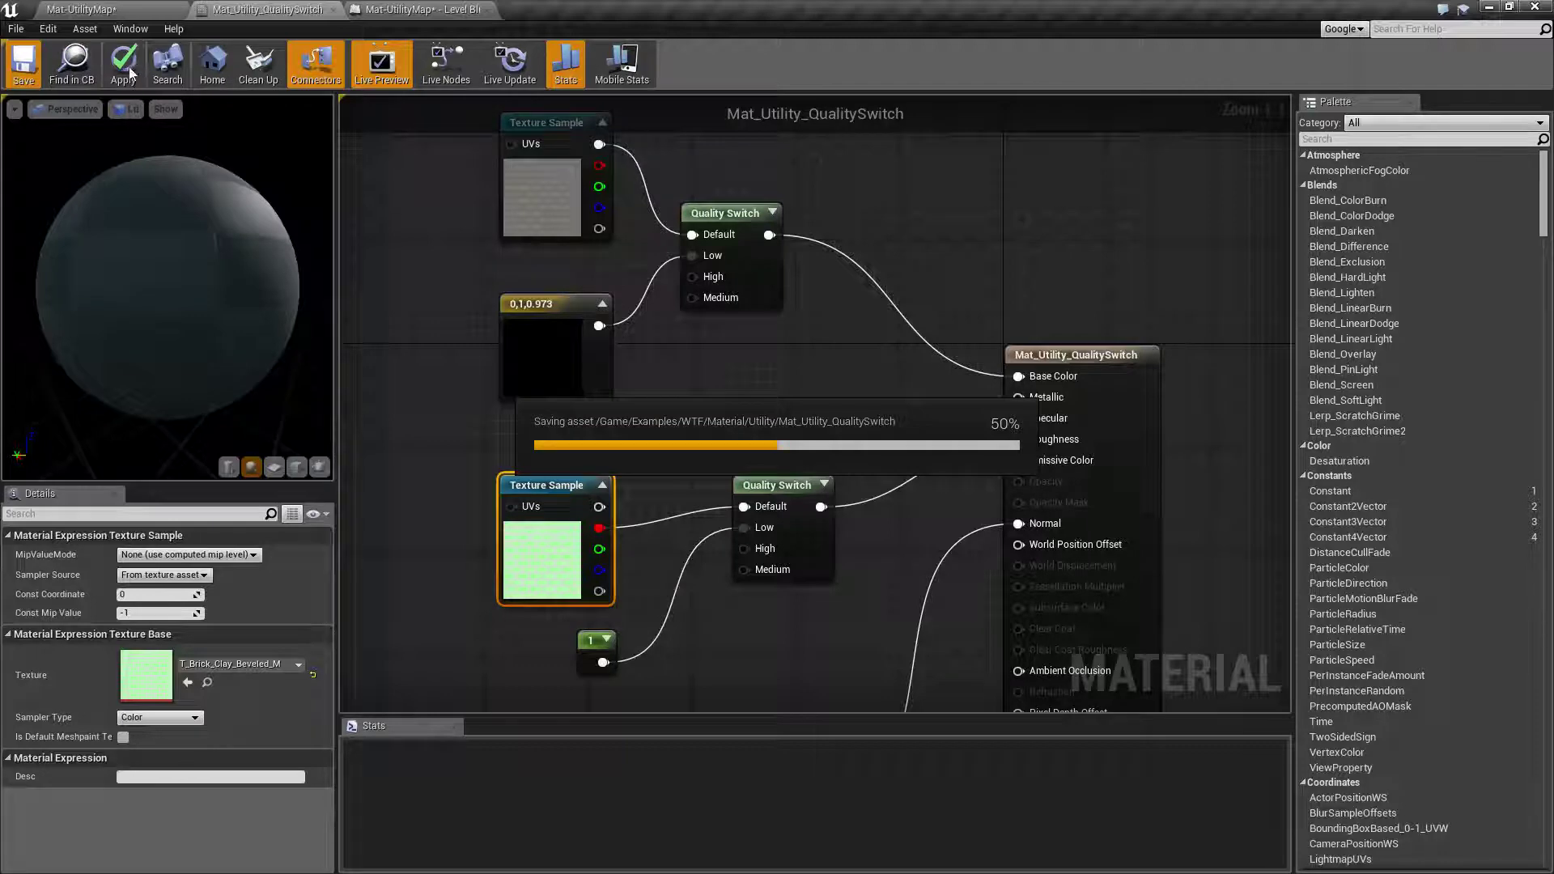
- Play the Mat-UtilityMap level in the viewport and walk up to the brick cube to inspect its material
{"action": "left_click", "coordinate": [108, 8]}
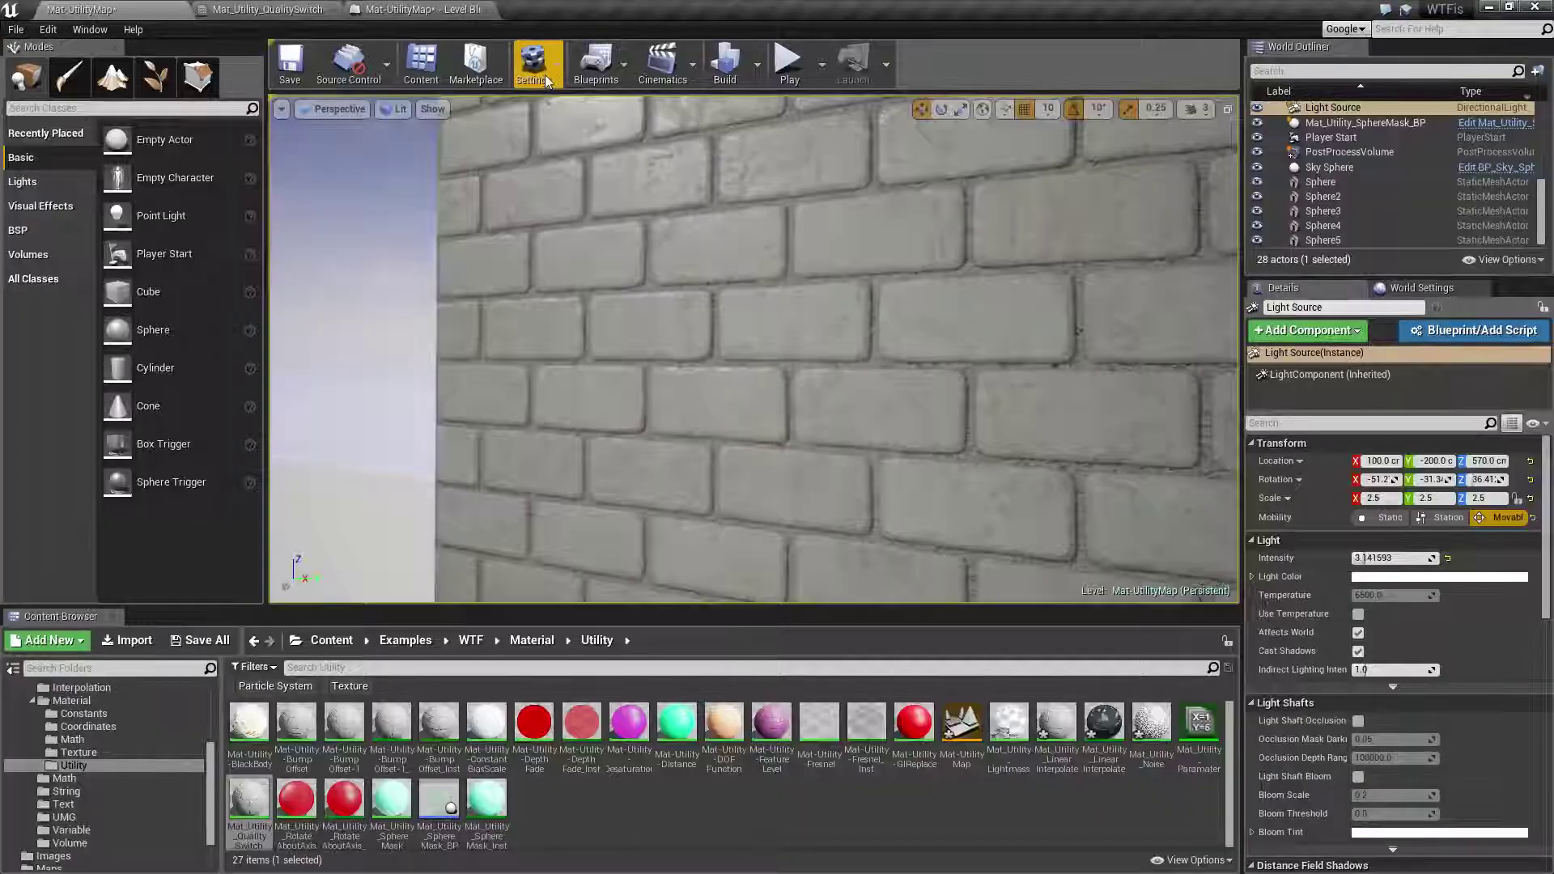
{"action": "left_click", "coordinate": [791, 62]}
{"action": "key", "text": "w"}
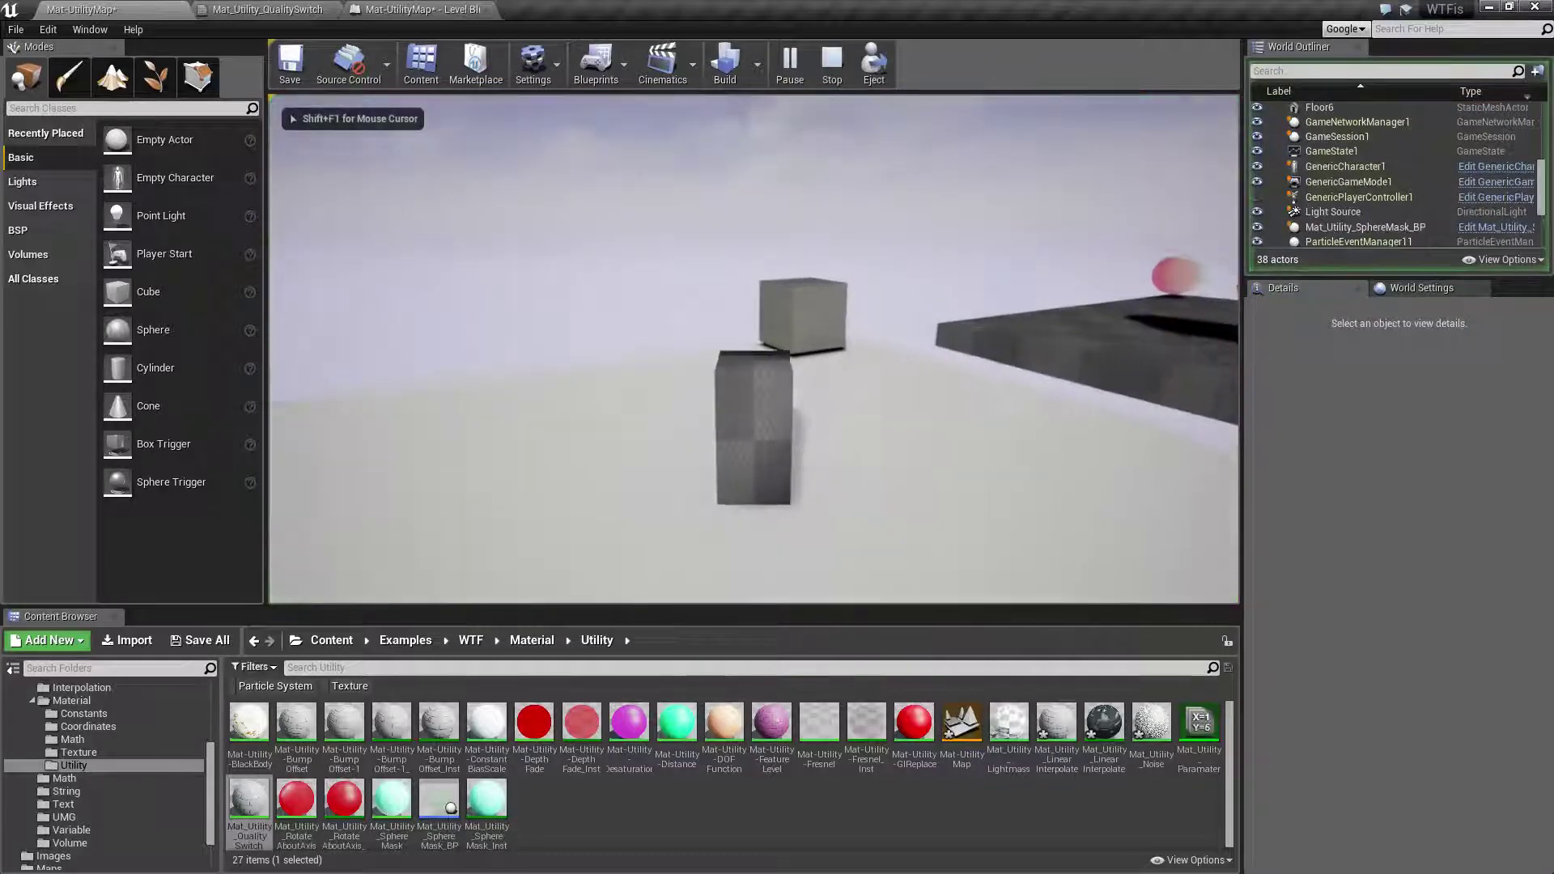
{"action": "key", "text": "w"}
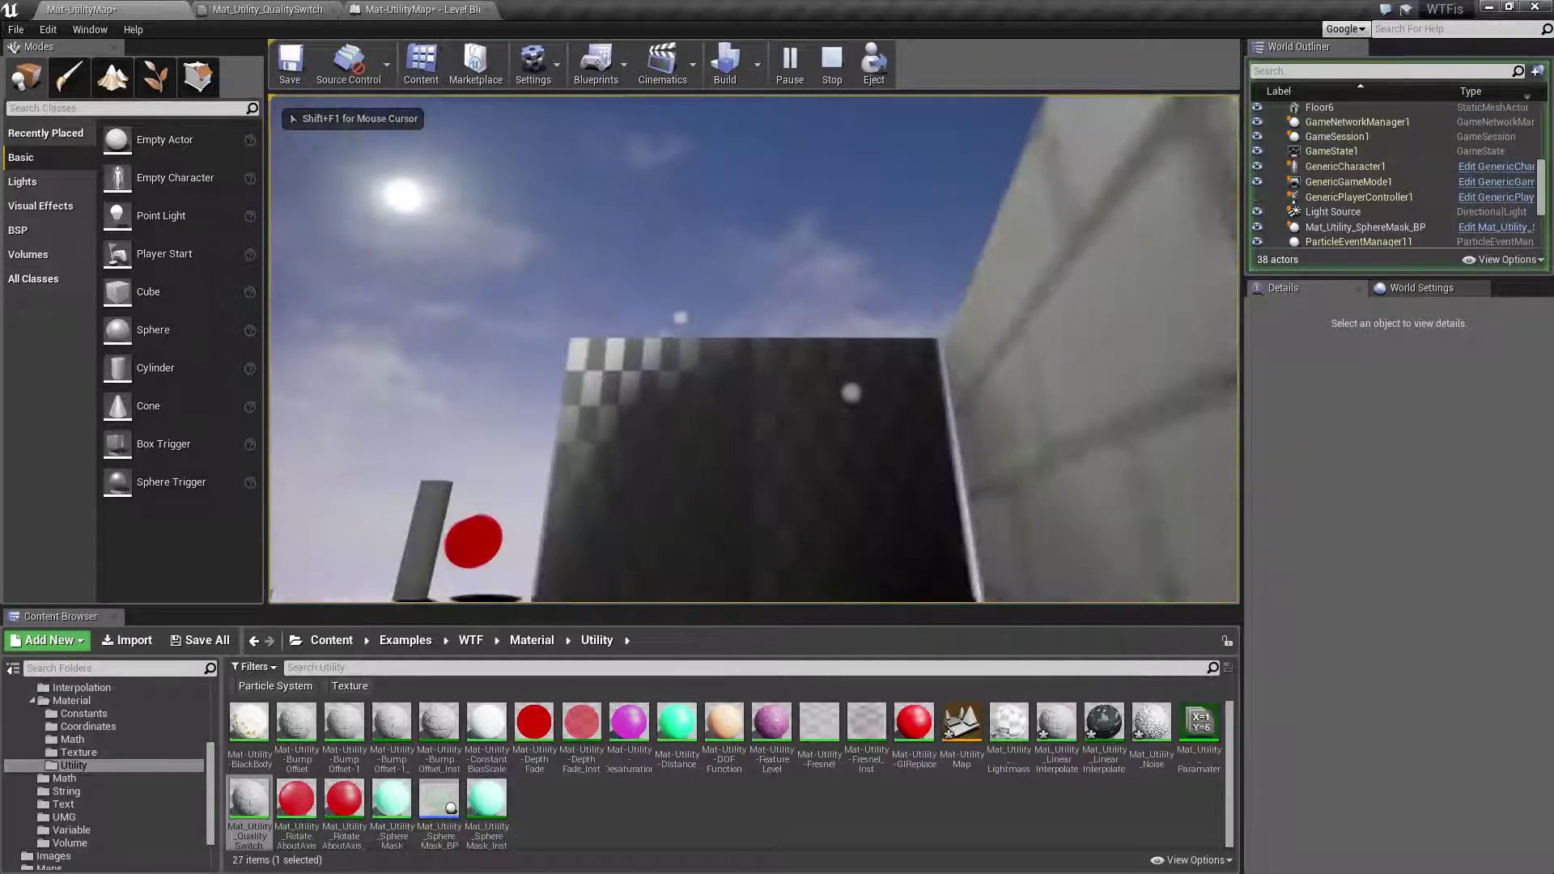
{"action": "key", "text": "s"}
{"action": "key", "text": "w"}
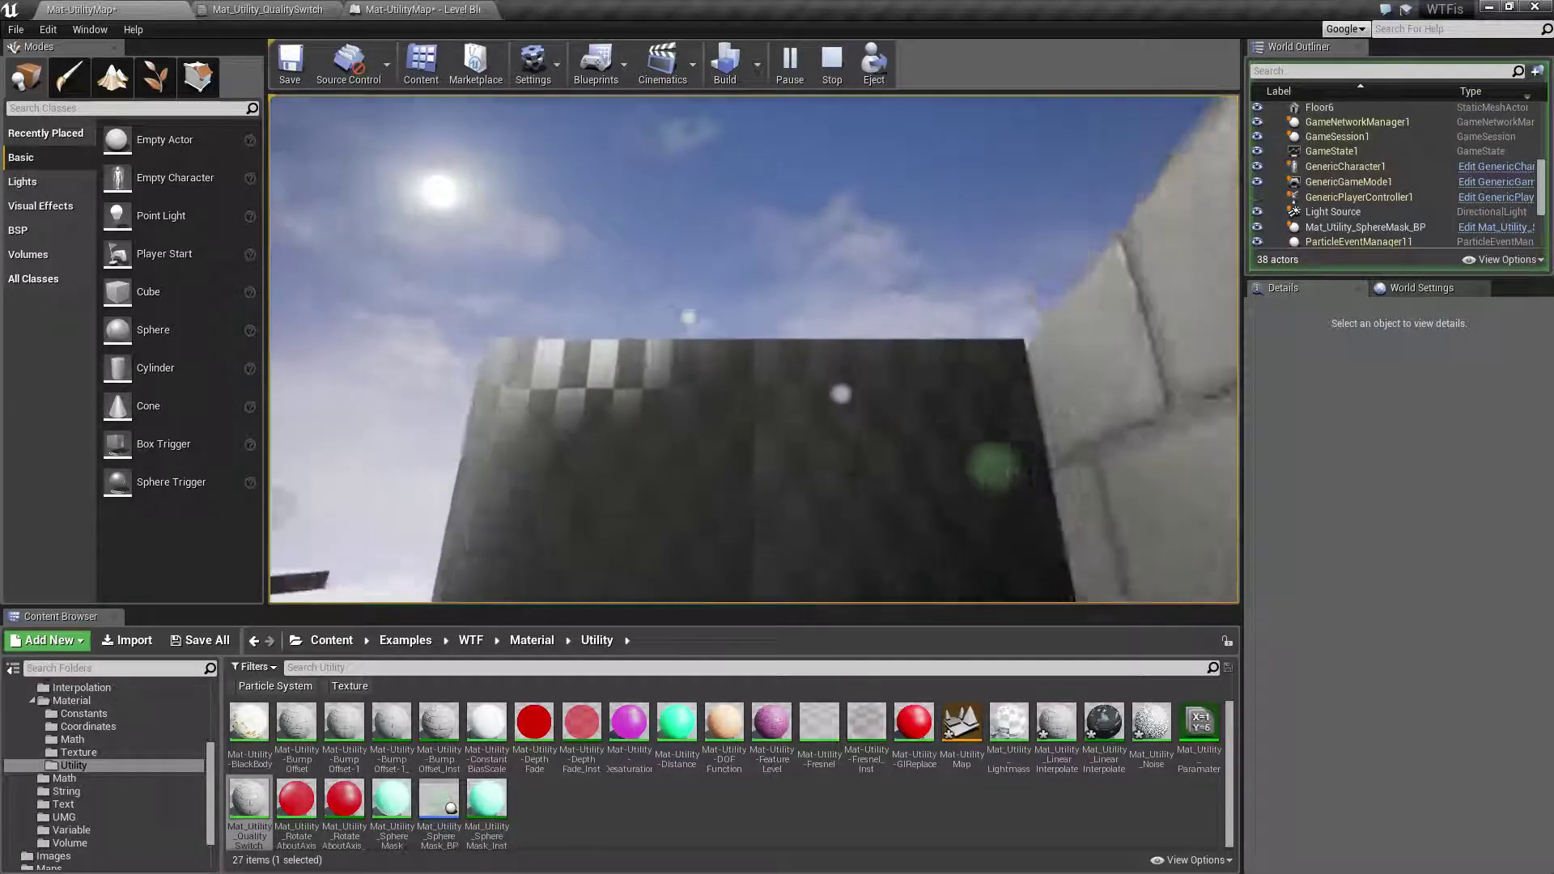
{"action": "key", "text": "s"}
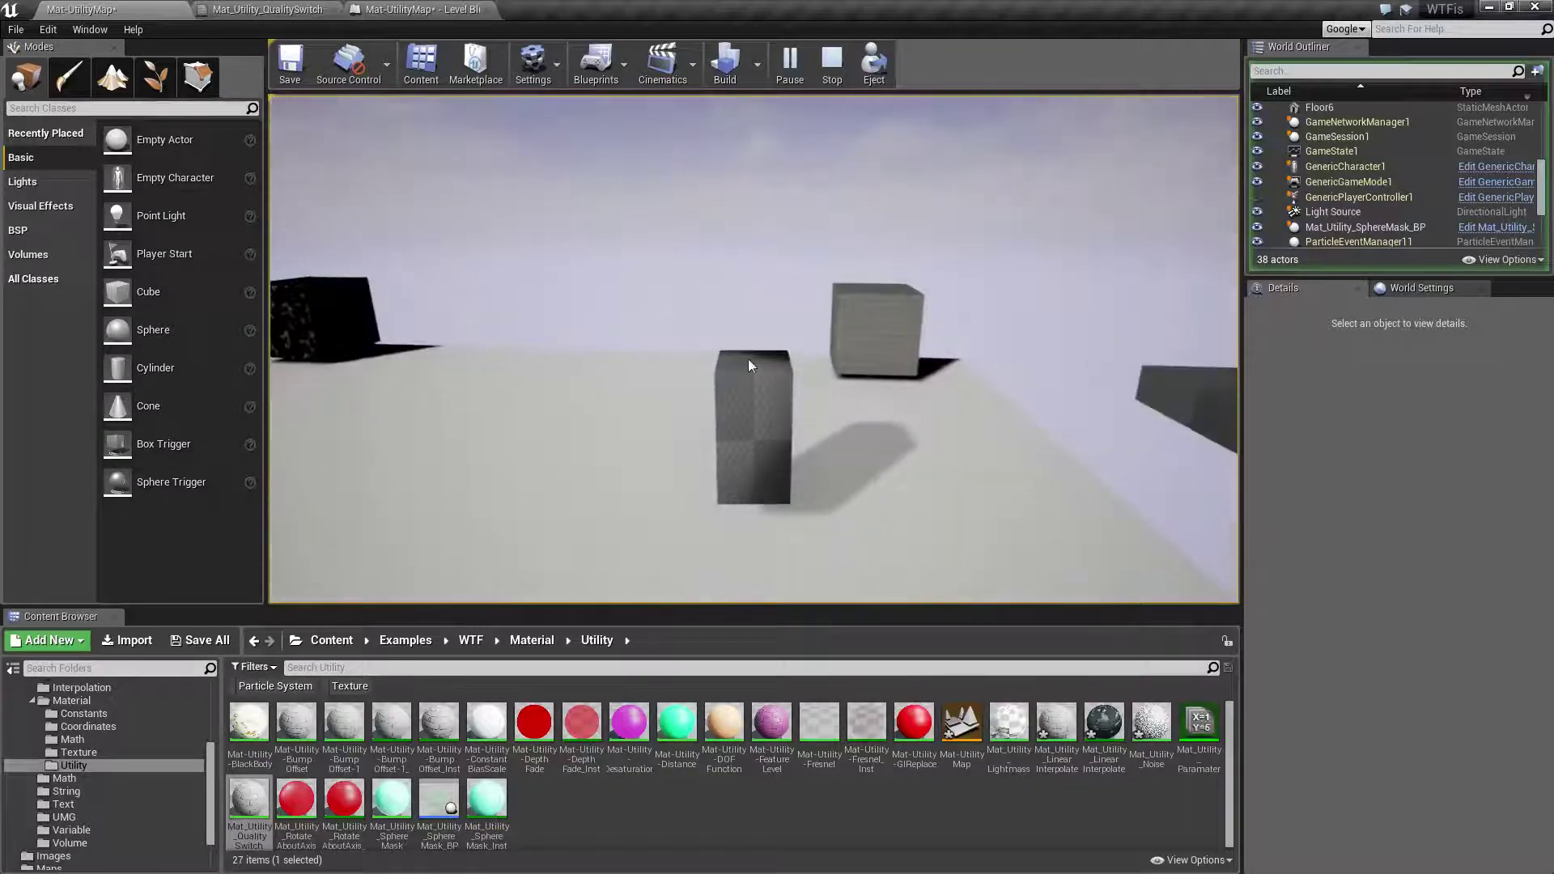
{"action": "key", "text": "Escape"}
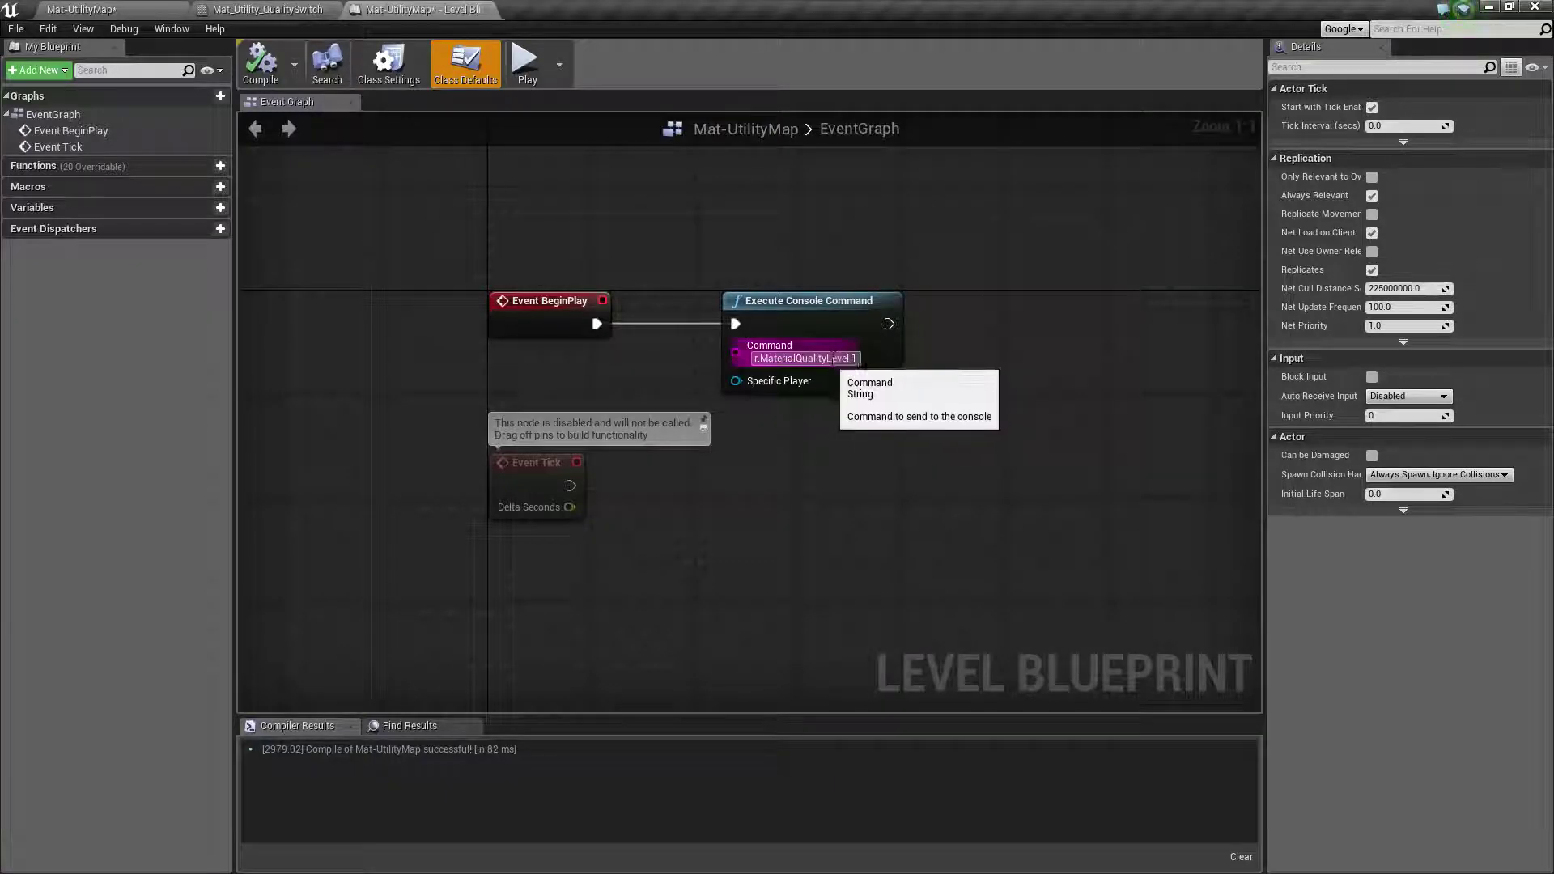
- Set the level blueprint's console command to r.MaterialQualityLevel 0 and play-test the level to check the cube
{"action": "left_click", "coordinate": [829, 358]}
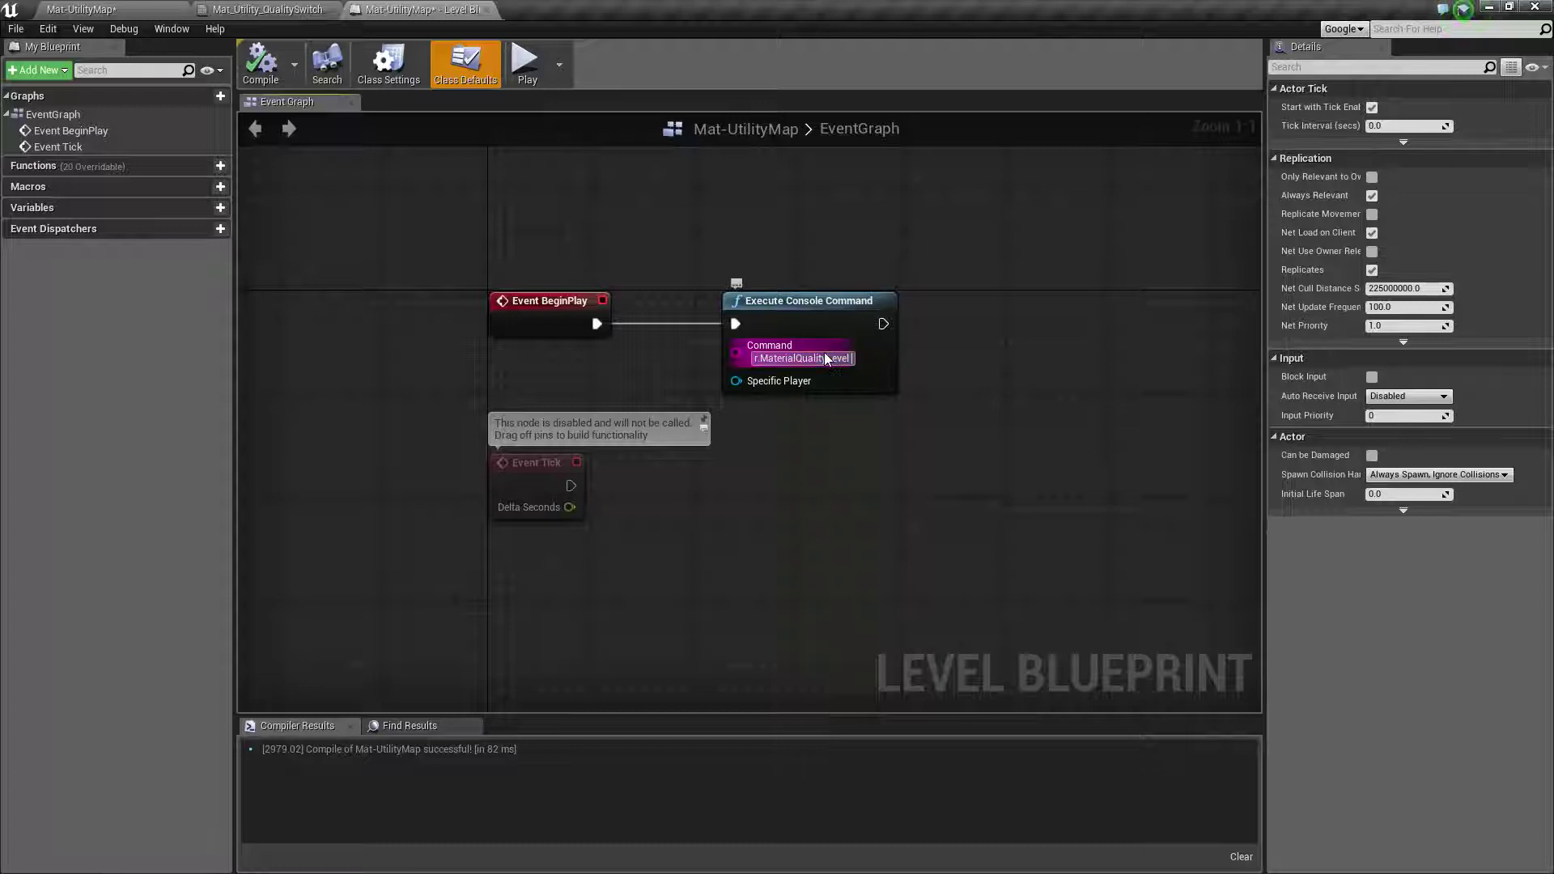
{"action": "type", "text": "0"}
{"action": "key", "text": "Return"}
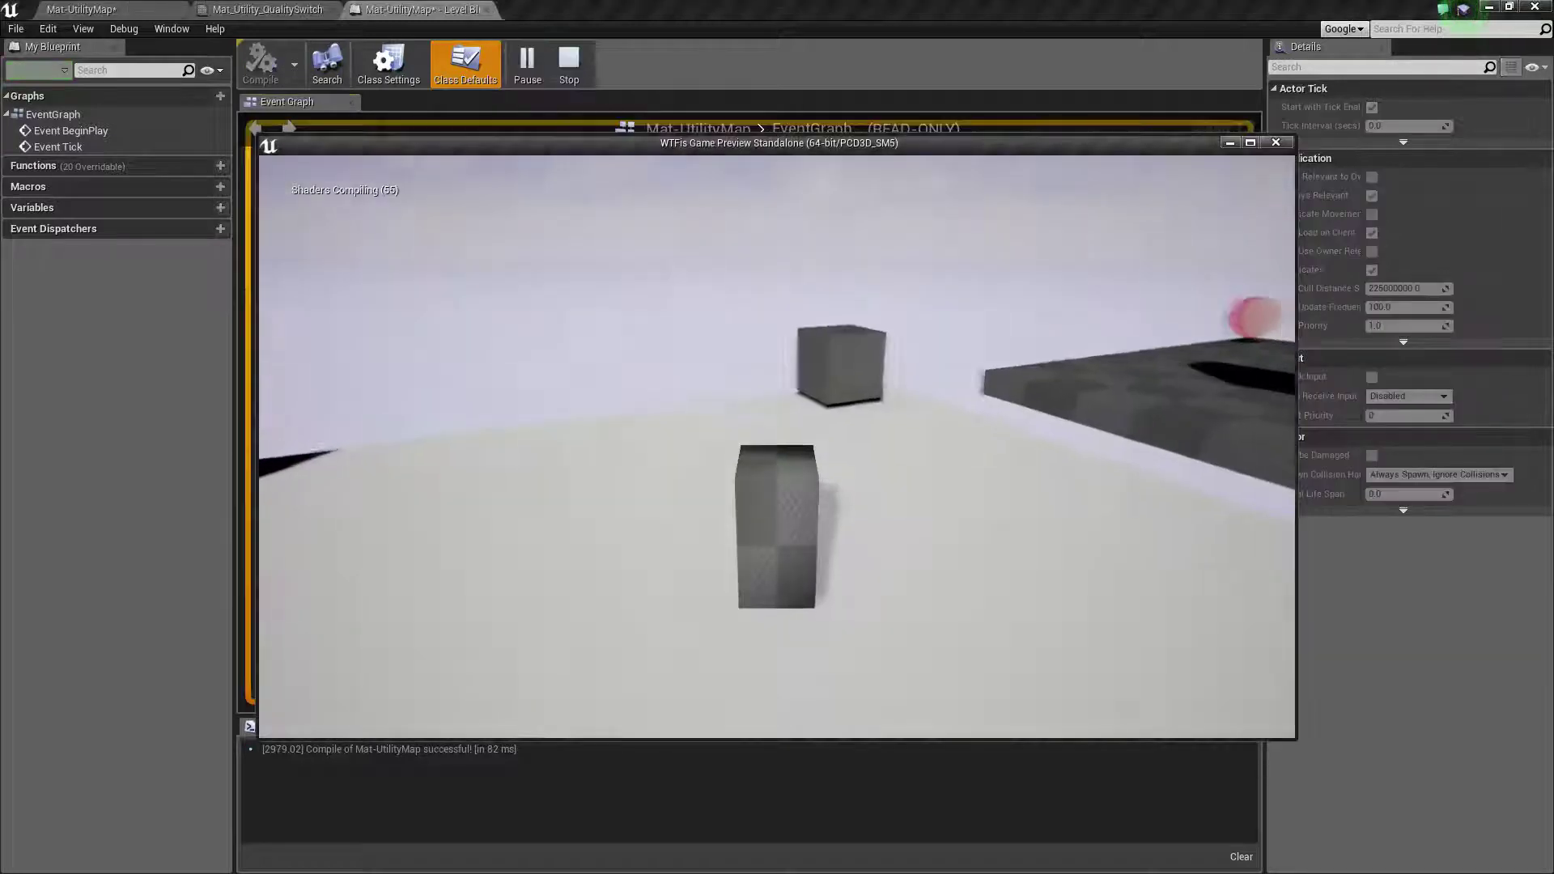
{"action": "left_click", "coordinate": [524, 63]}
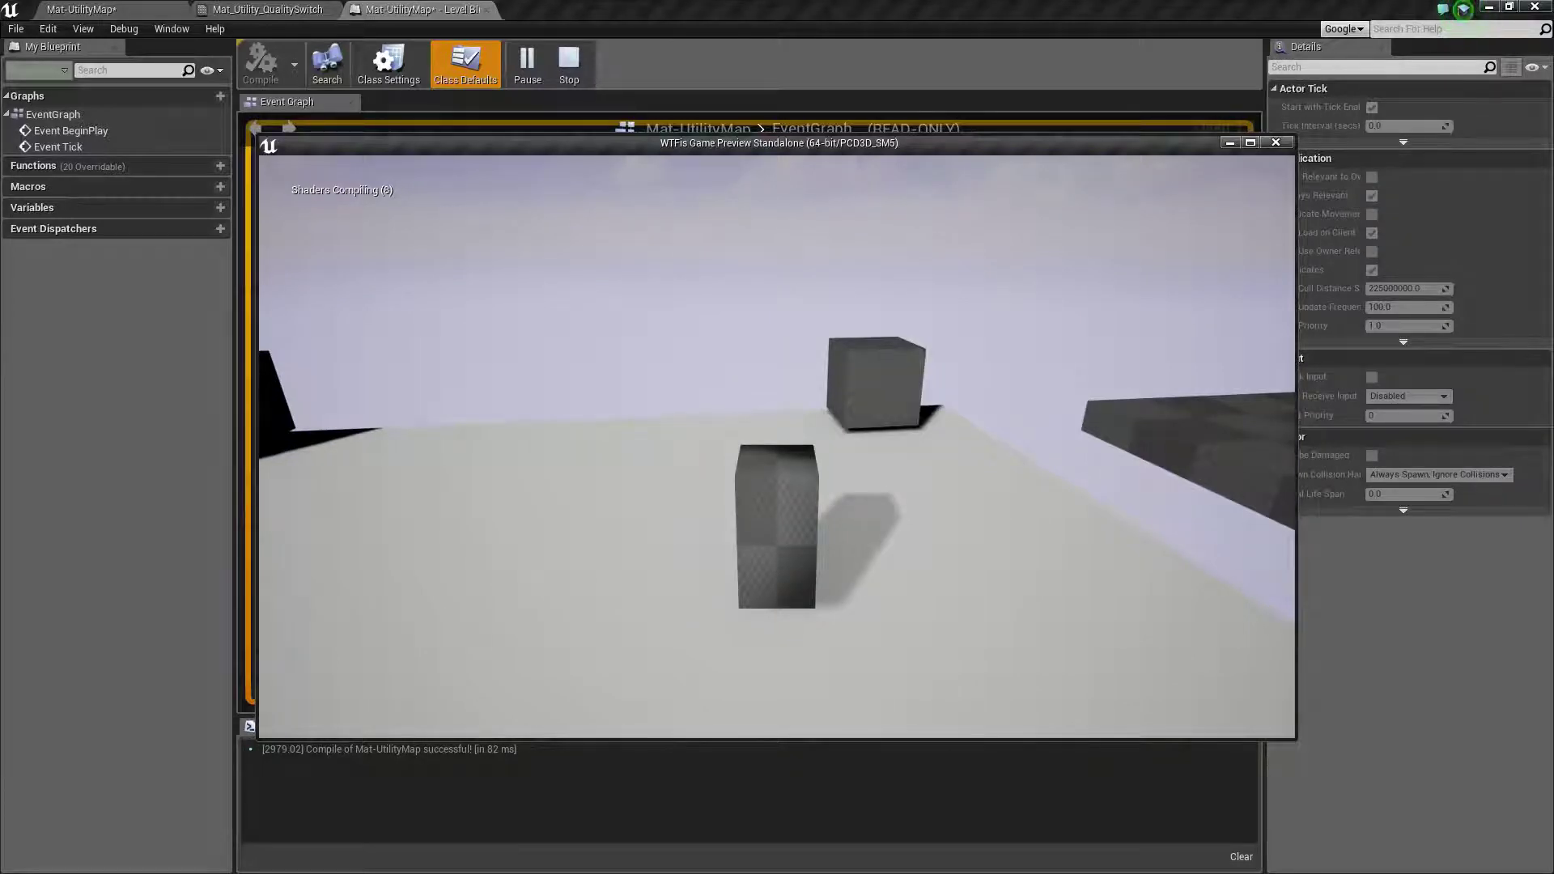
{"action": "key", "text": "d"}
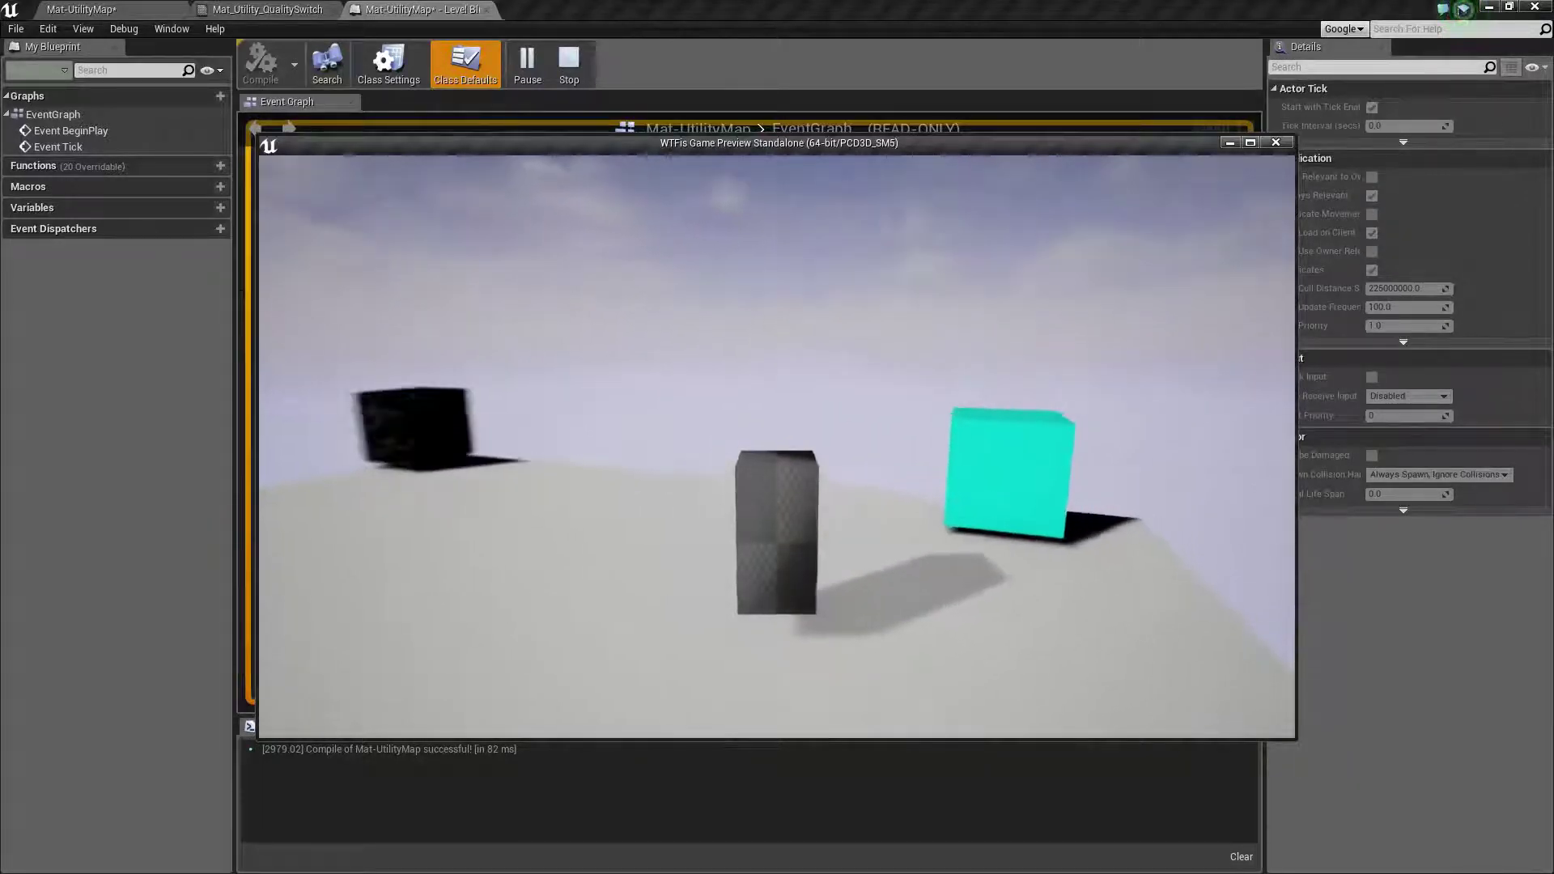
{"action": "key", "text": "Escape"}
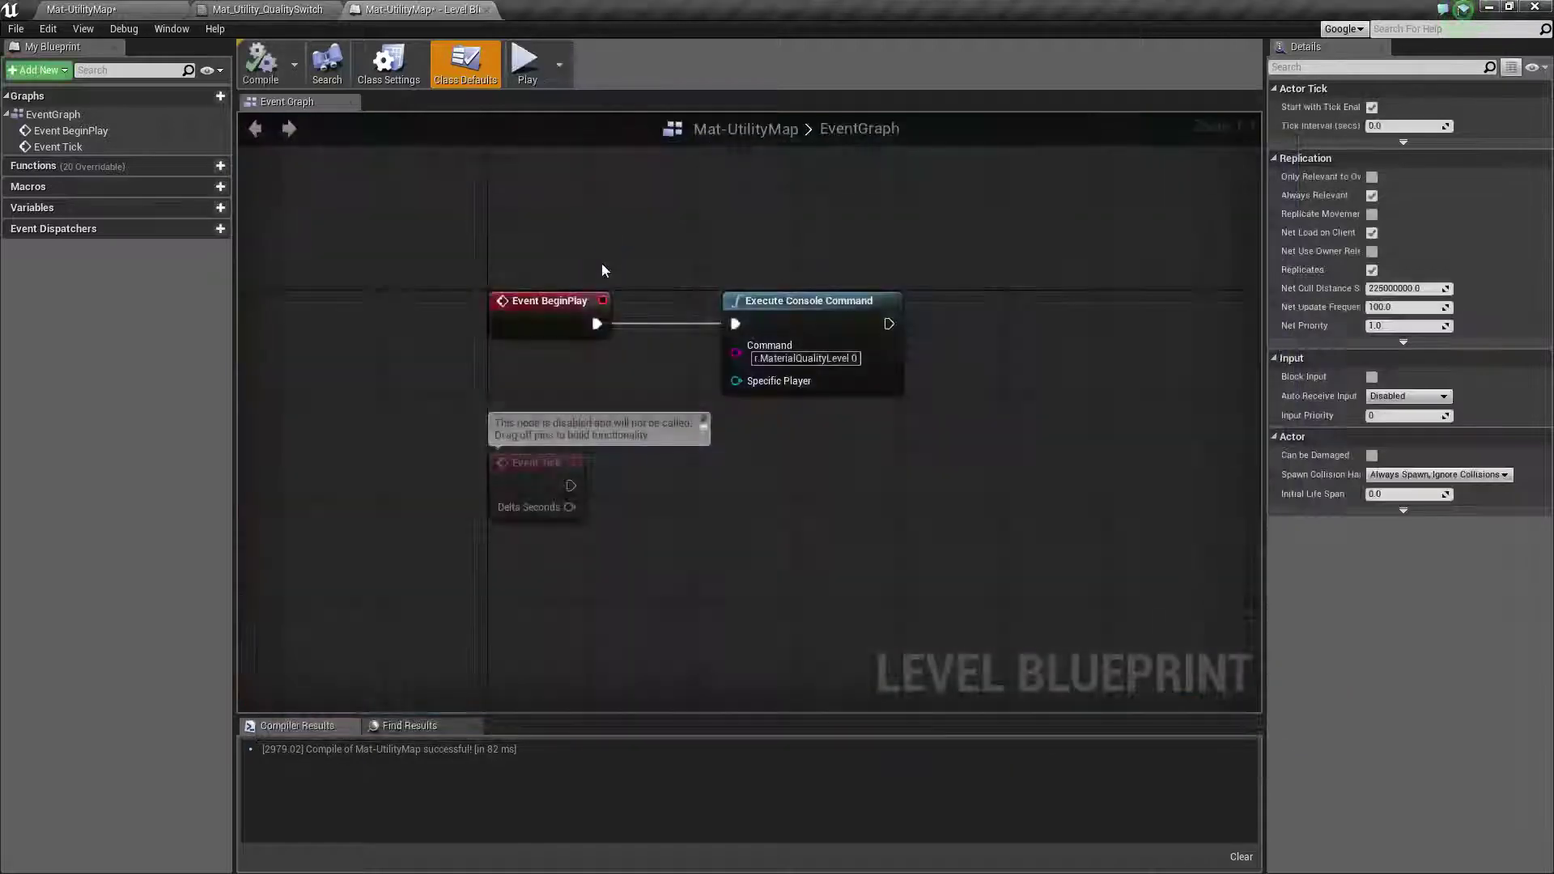
{"action": "left_click", "coordinate": [874, 387]}
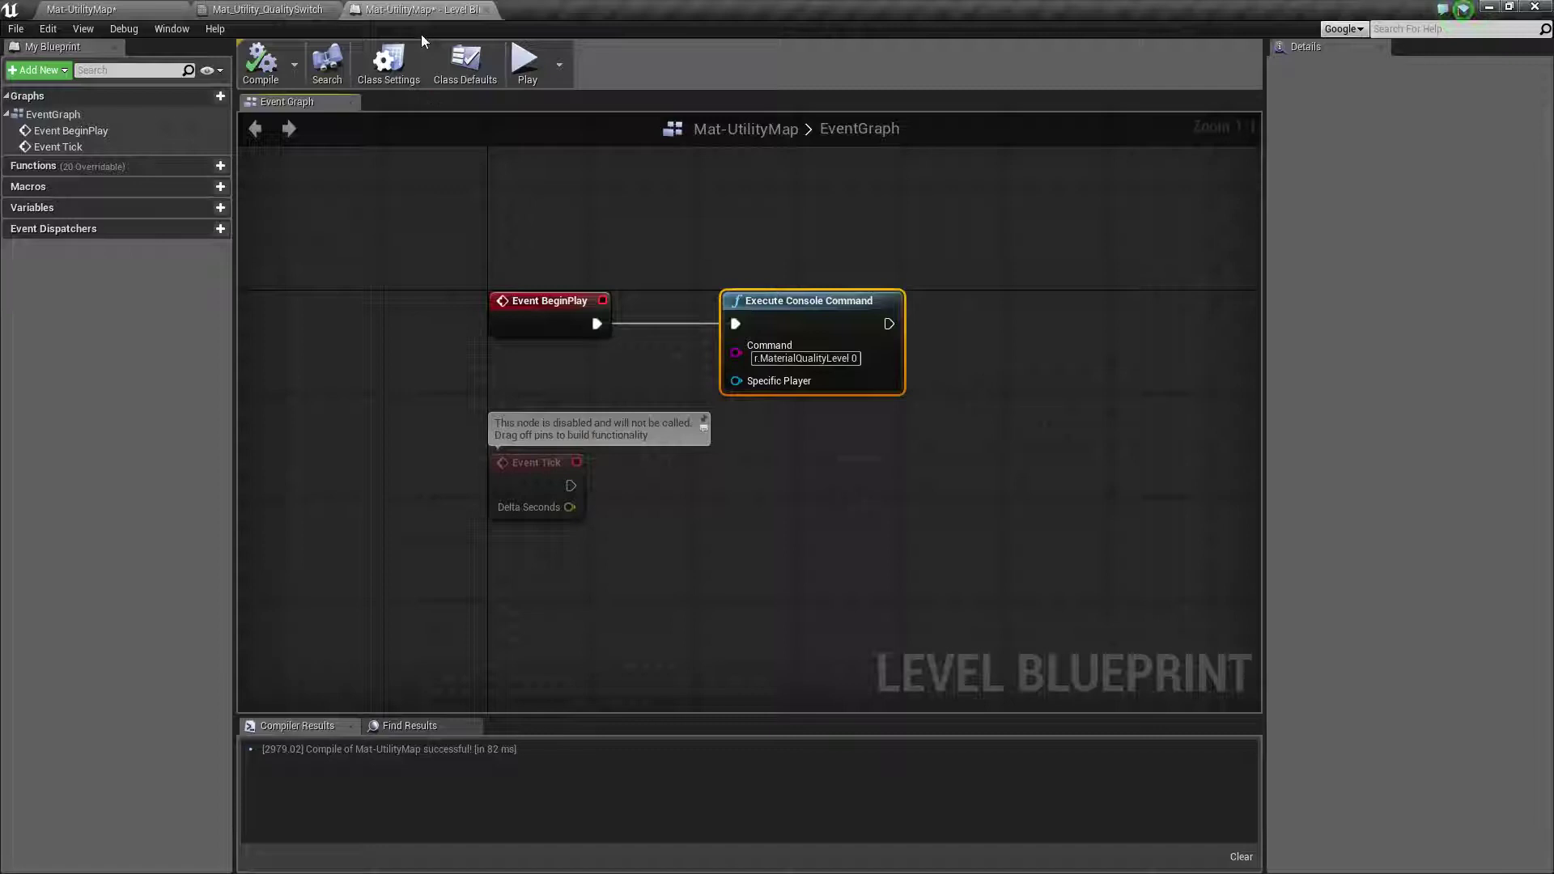
{"action": "left_click", "coordinate": [536, 69]}
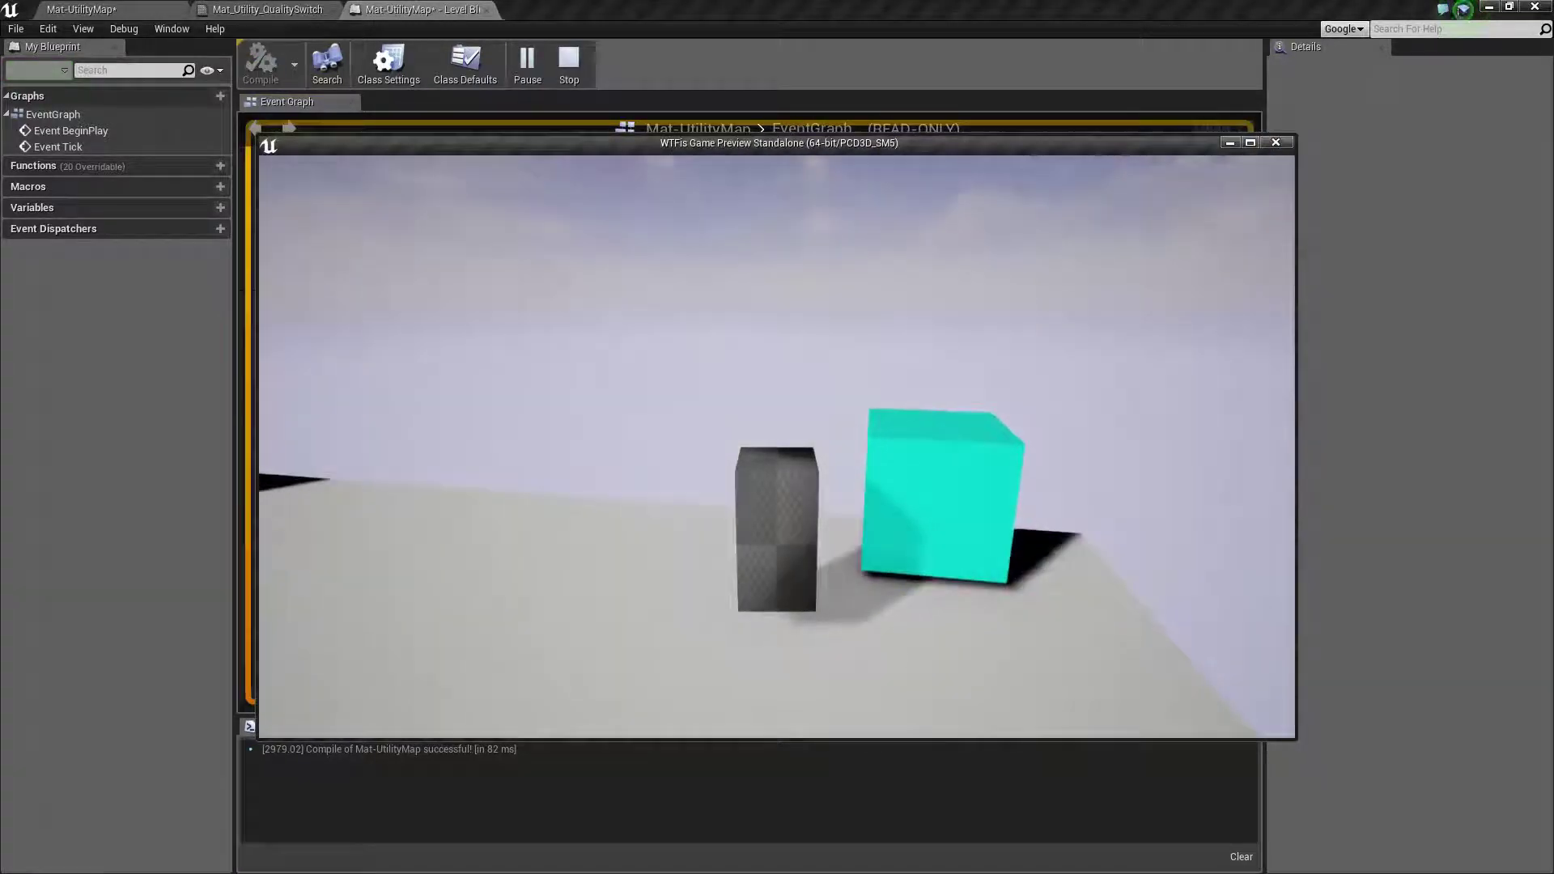
{"action": "key", "text": "Escape"}
- Set the level blueprint's console command to r.MaterialQualityLevel 2 and play-test the level to check the cube
{"action": "left_click", "coordinate": [856, 357]}
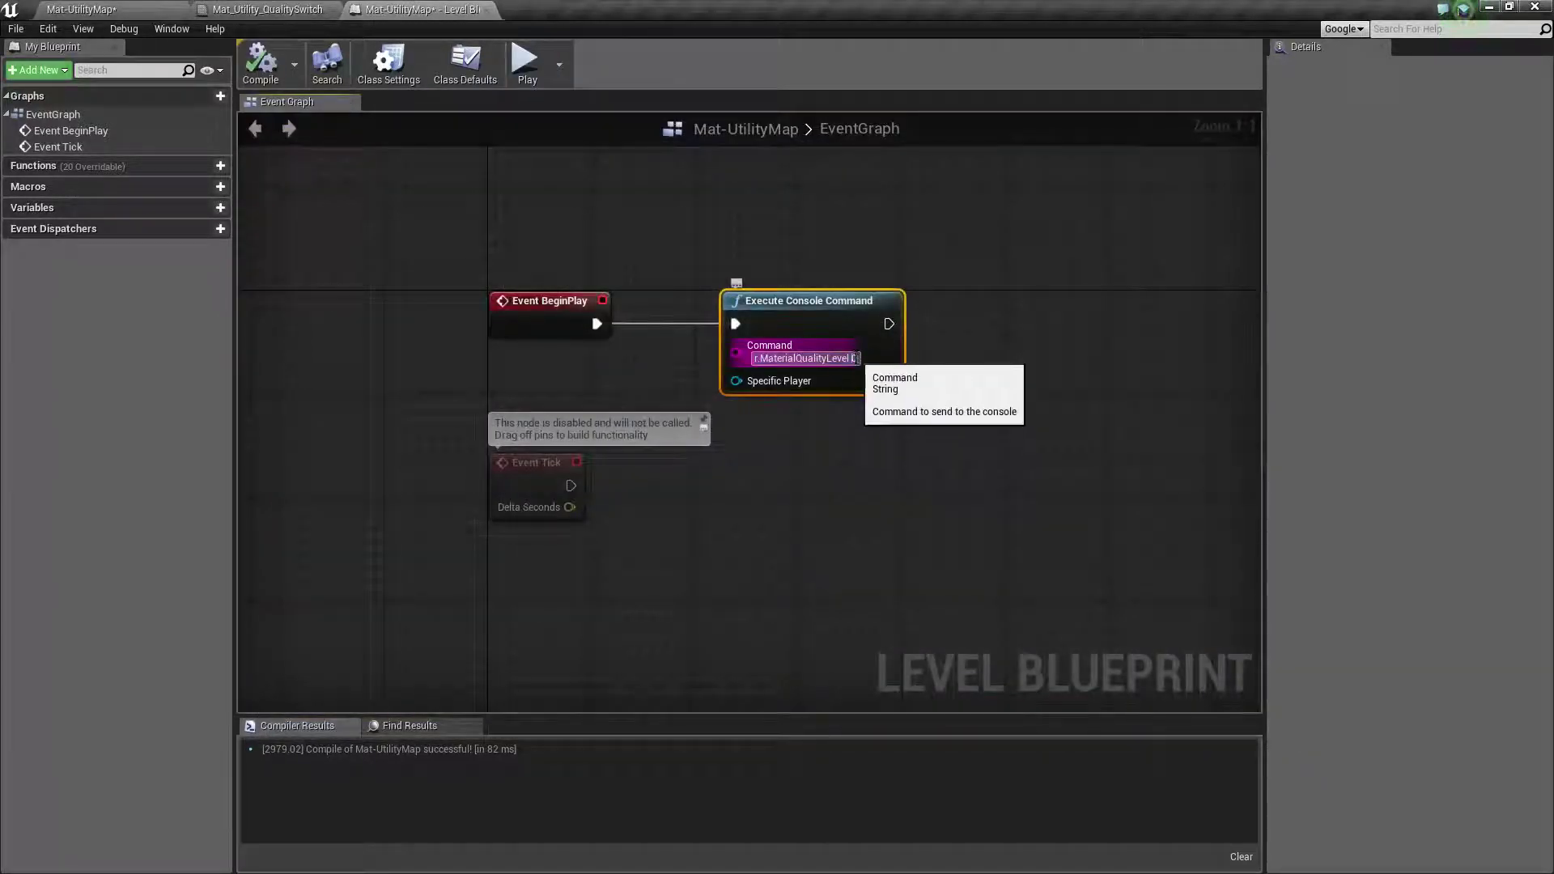
{"action": "key", "text": "BackSpace"}
{"action": "type", "text": "2"}
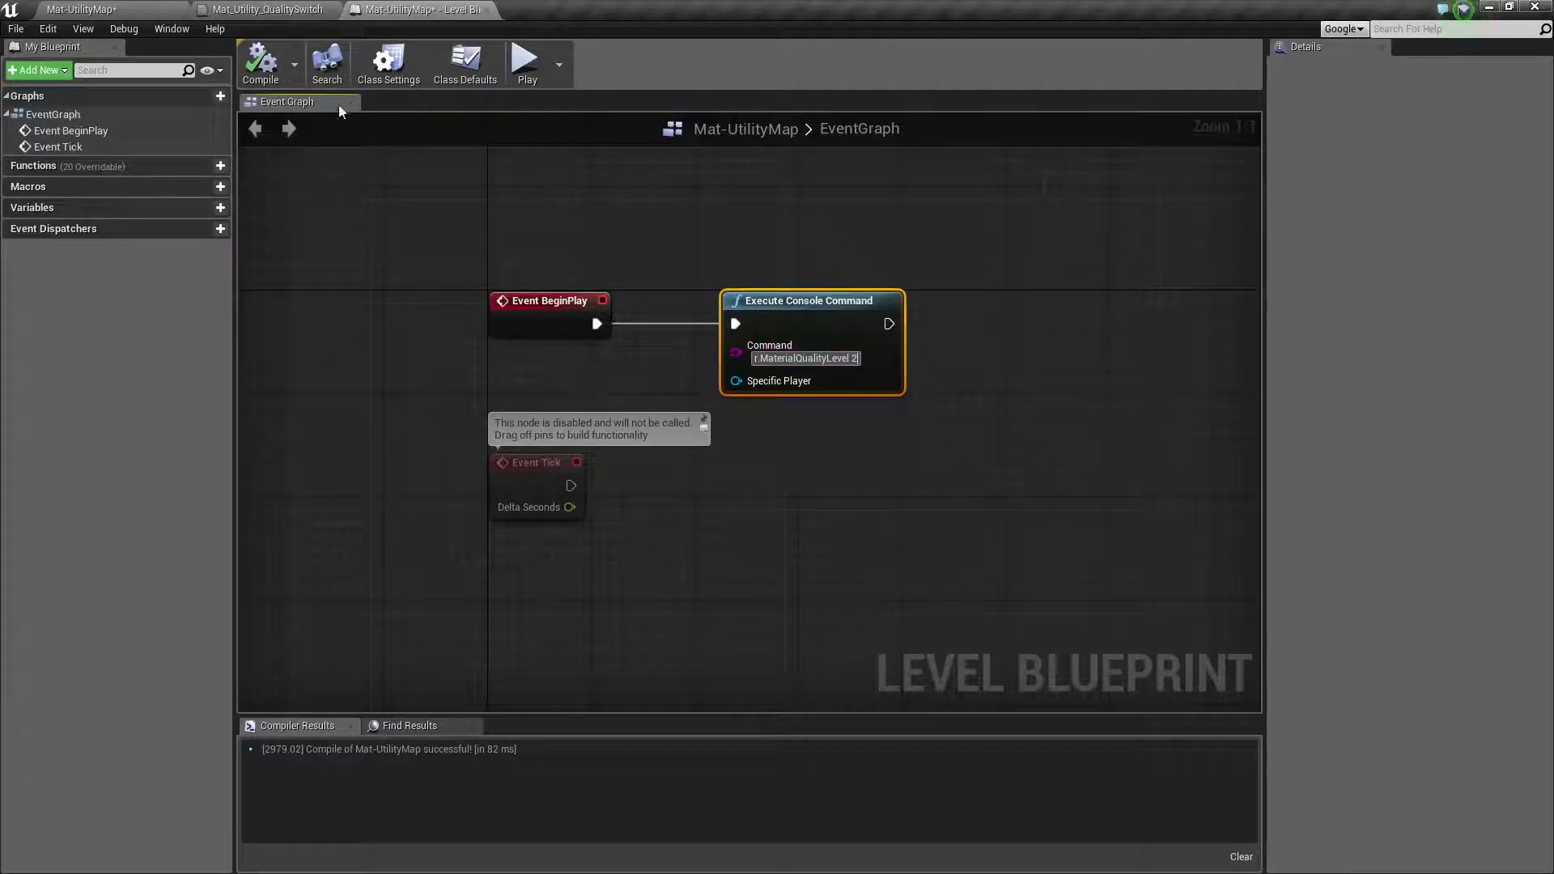
{"action": "left_click", "coordinate": [538, 68]}
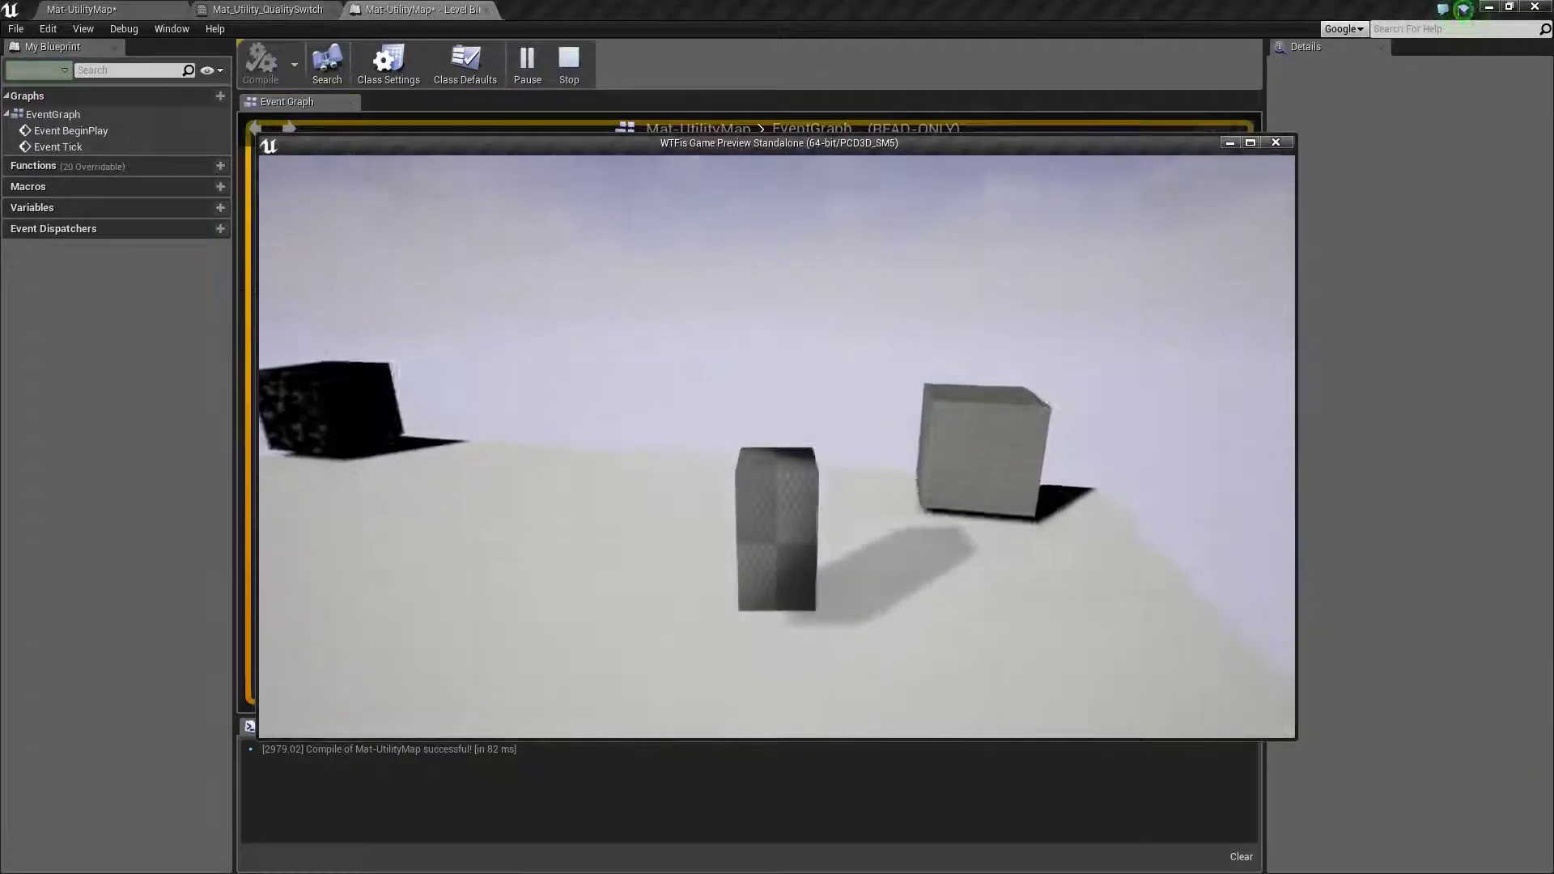
{"action": "key", "text": "w"}
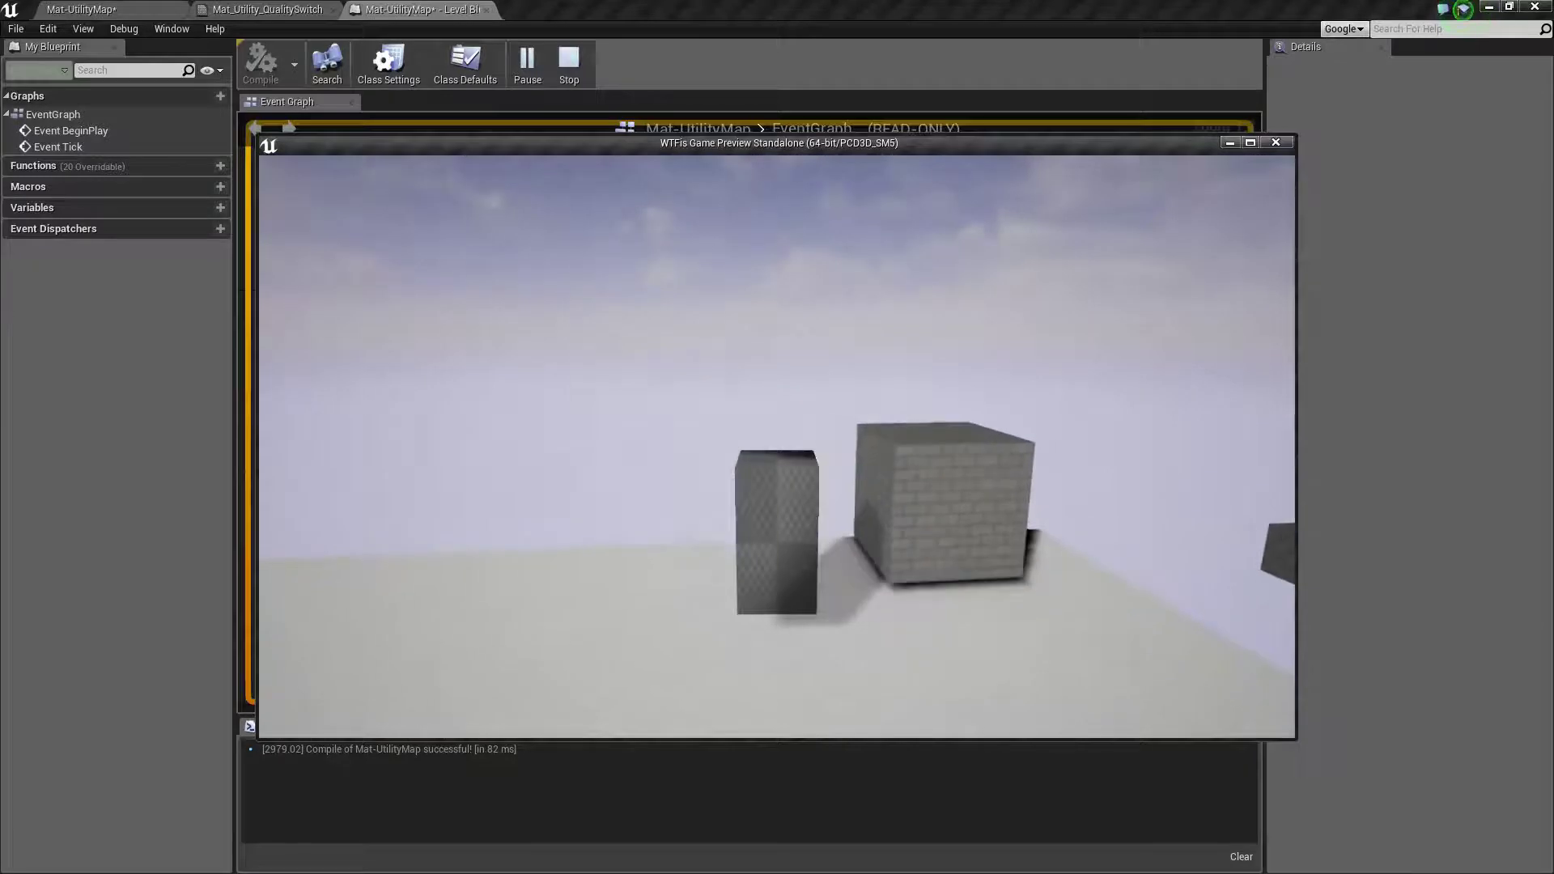
{"action": "key", "text": "Escape"}
- Examine the base colour Quality Switch in Mat_Utility_QualitySwitch, with the texture sample and colour constant feeding its Default and Low inputs
{"action": "left_click", "coordinate": [275, 10]}
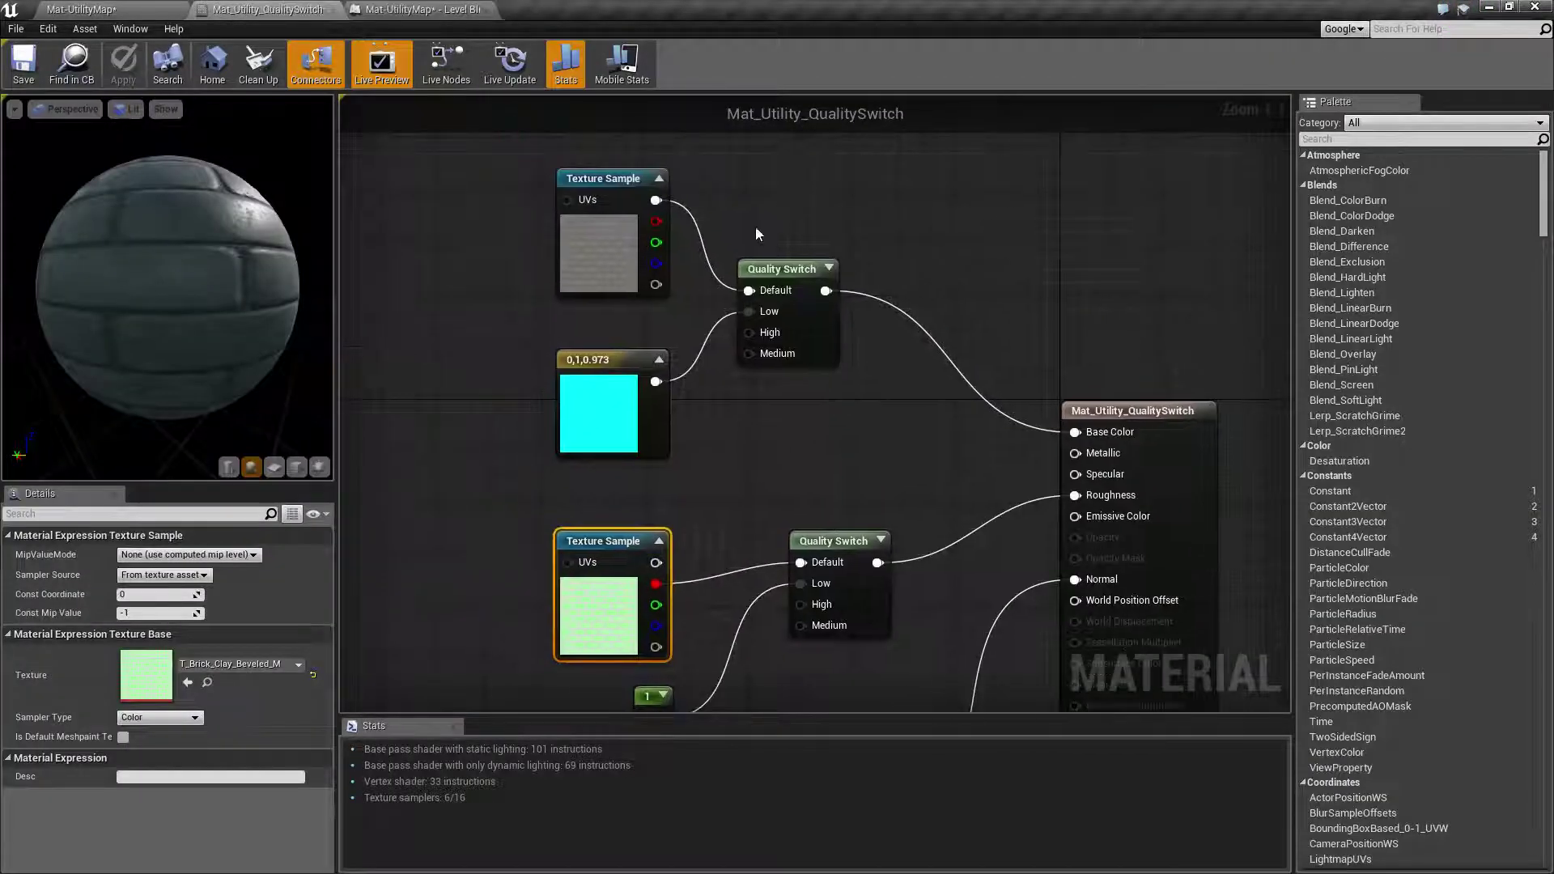
{"action": "left_click_drag", "start_coordinate": [718, 202], "coordinate": [866, 423]}
{"action": "left_click", "coordinate": [866, 423]}
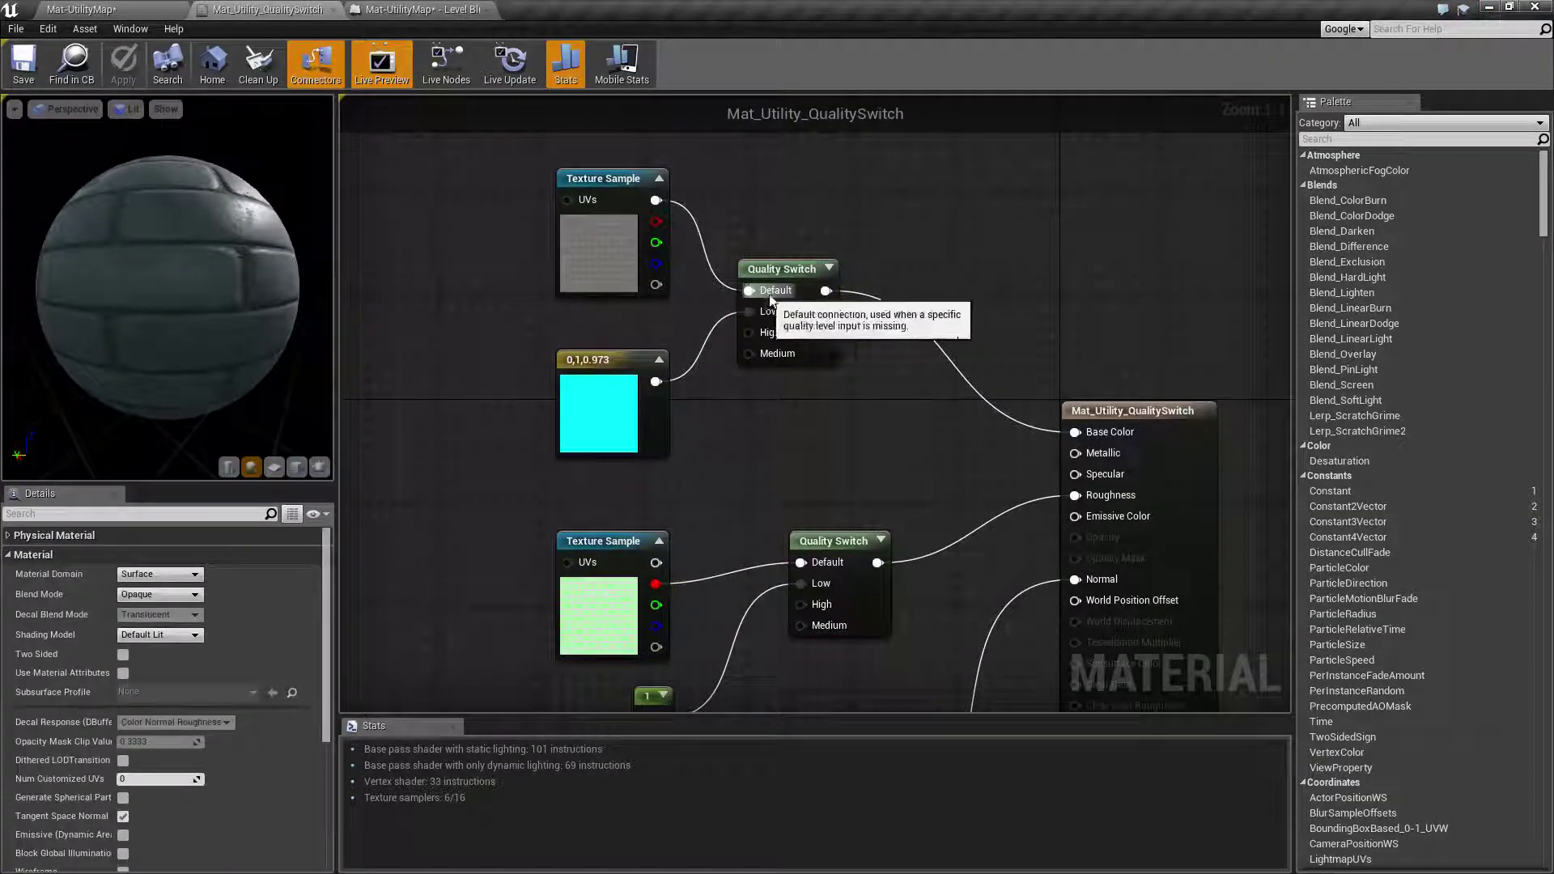
{"action": "left_click", "coordinate": [778, 270]}
{"action": "right_click_drag", "start_coordinate": [854, 413], "coordinate": [820, 272]}
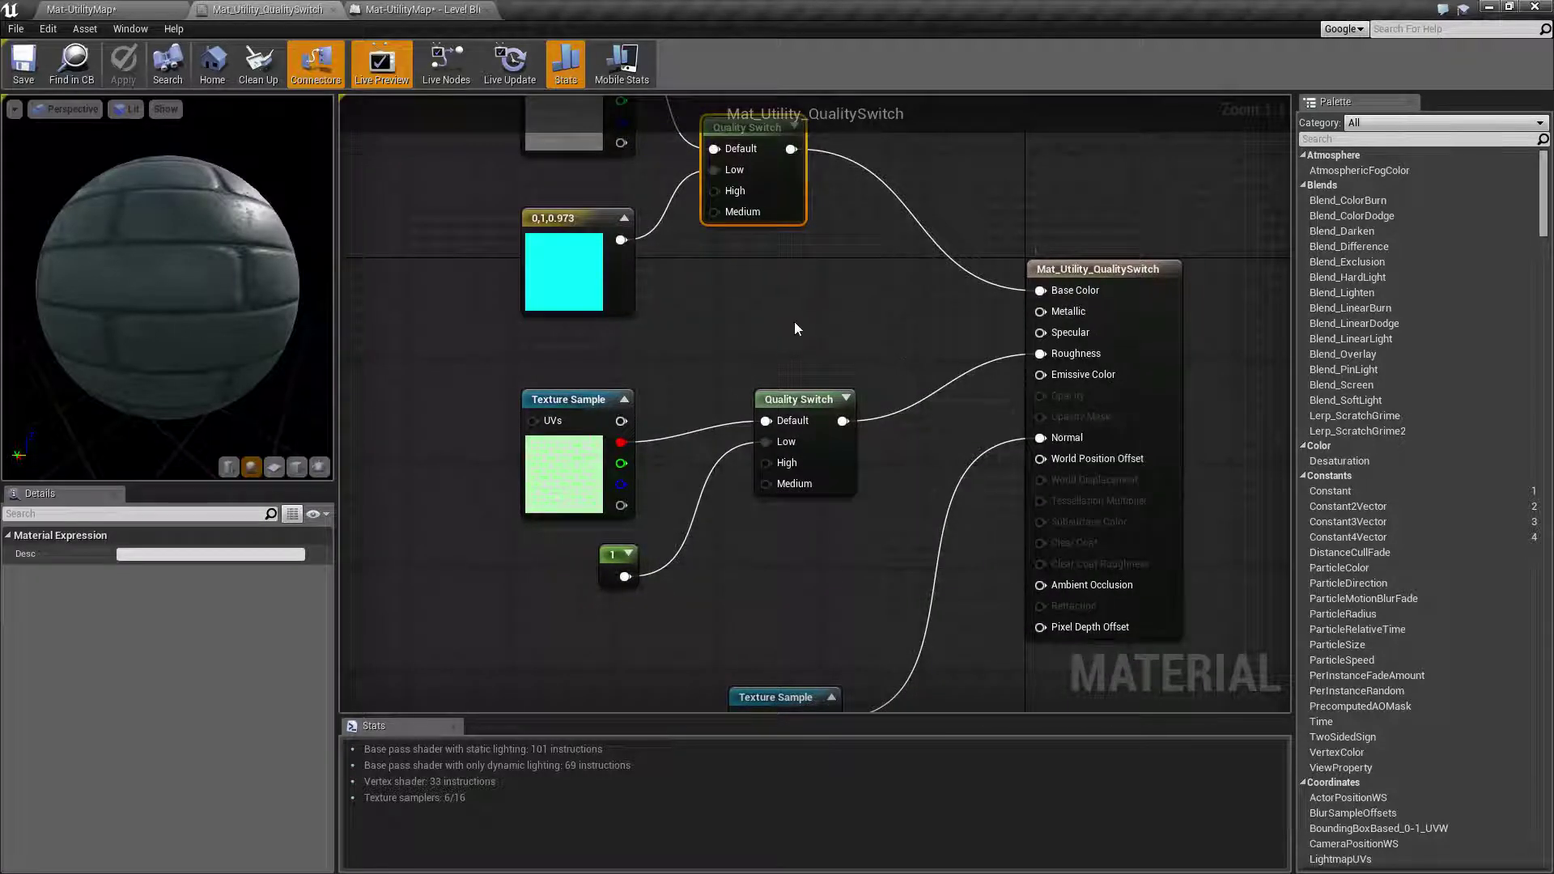
{"action": "right_click_drag", "start_coordinate": [796, 325], "coordinate": [871, 372]}
{"action": "left_click_drag", "start_coordinate": [925, 375], "coordinate": [578, 179]}
{"action": "right_click_drag", "start_coordinate": [812, 315], "coordinate": [867, 373]}
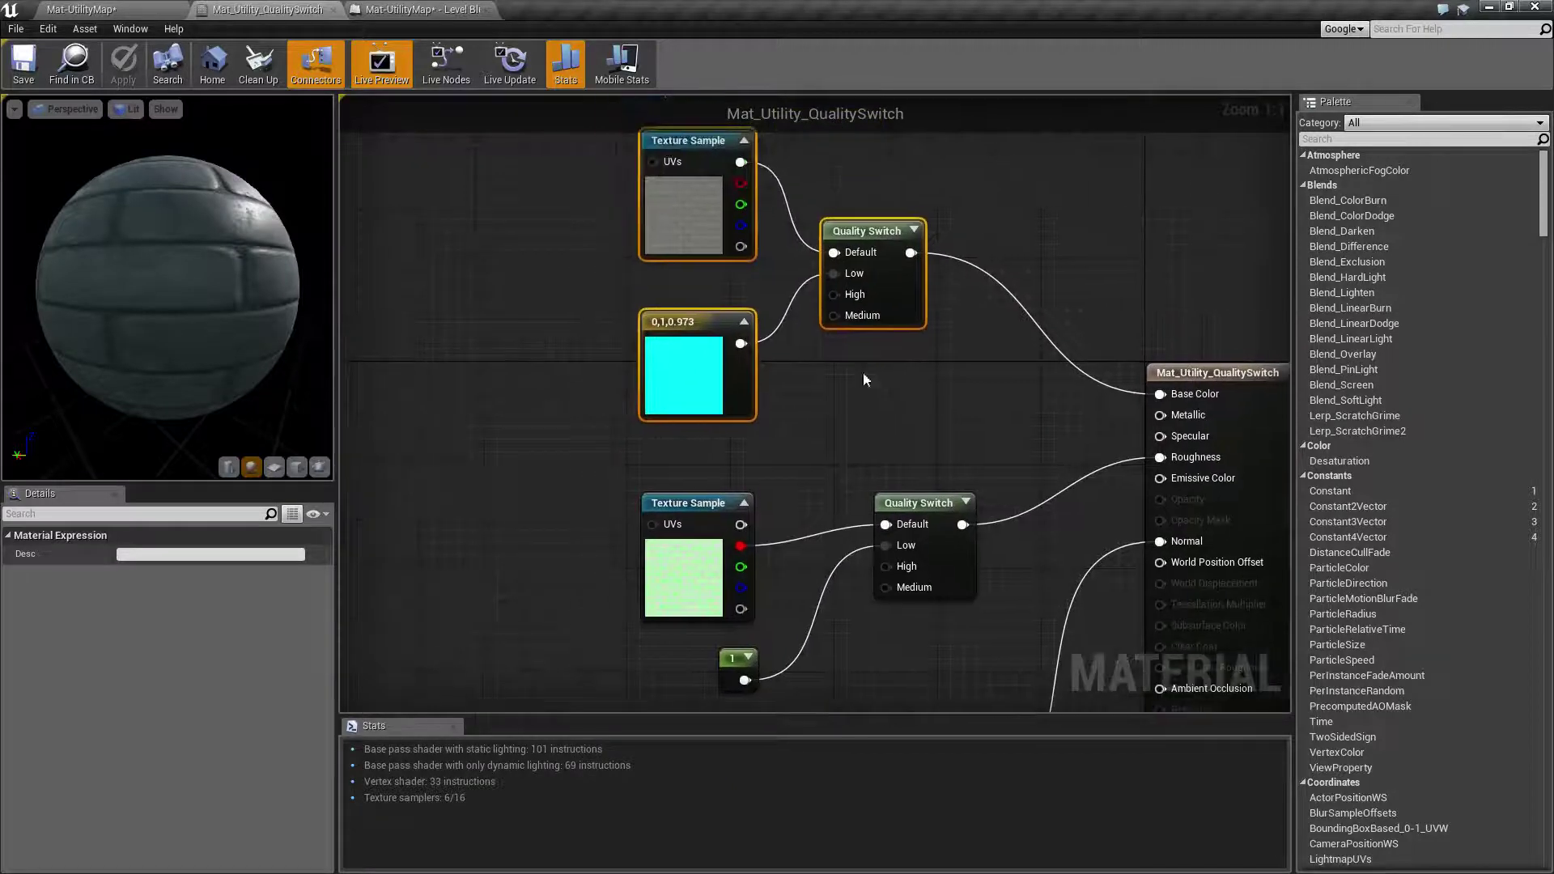
{"action": "left_click_drag", "start_coordinate": [538, 150], "coordinate": [780, 395]}
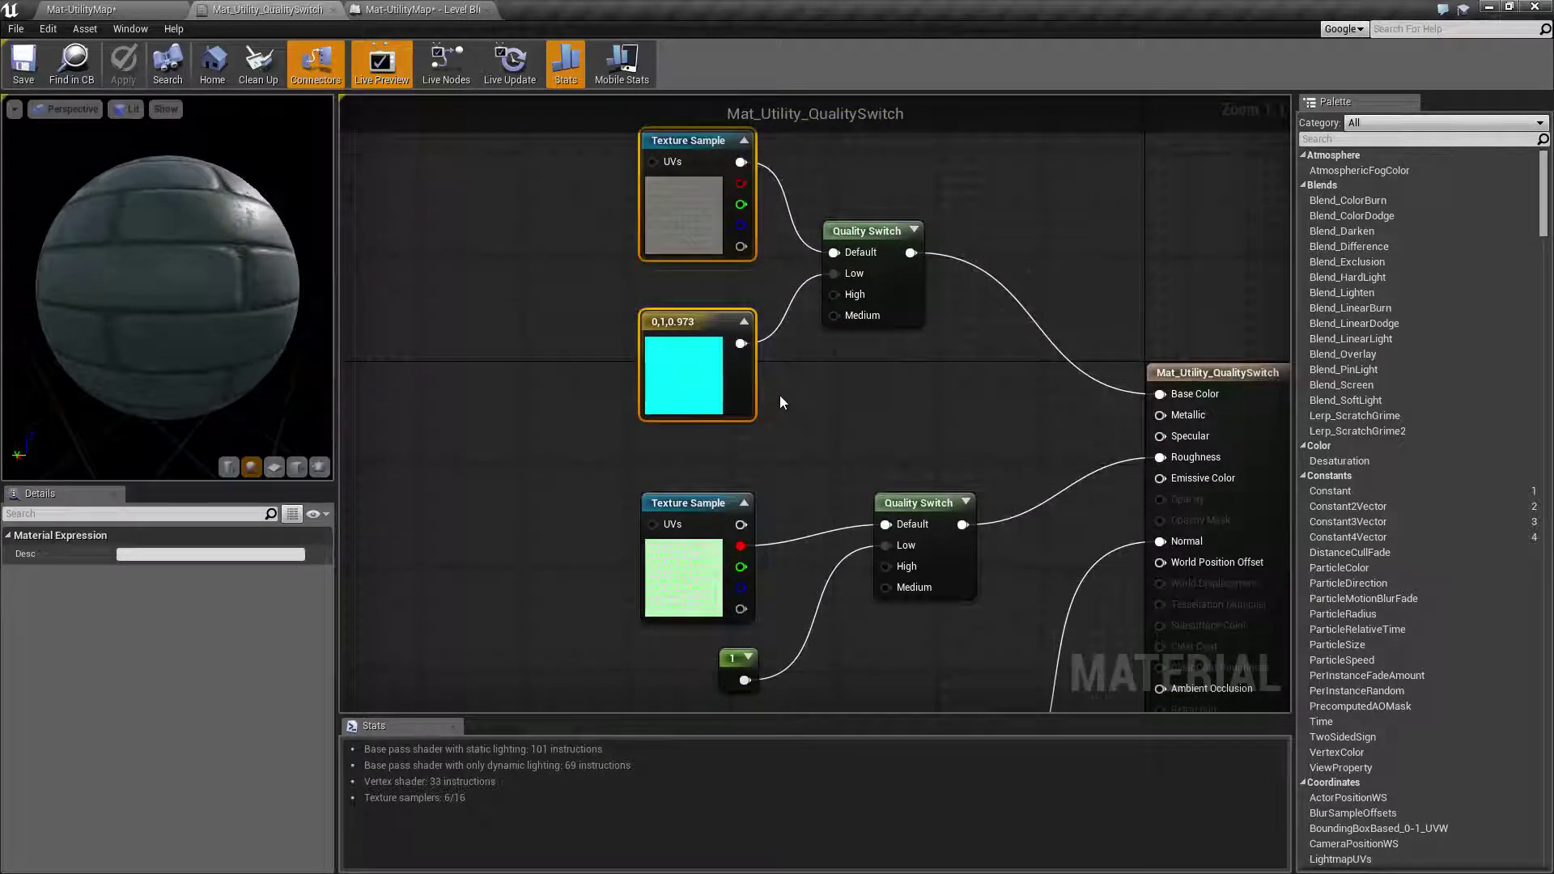
{"action": "right_click_drag", "start_coordinate": [797, 385], "coordinate": [755, 245]}
{"action": "left_click", "coordinate": [802, 398]}
- Review the material's normal and roughness branches and compare them with the base colour Quality Switch
{"action": "right_click_drag", "start_coordinate": [1047, 430], "coordinate": [1070, 366]}
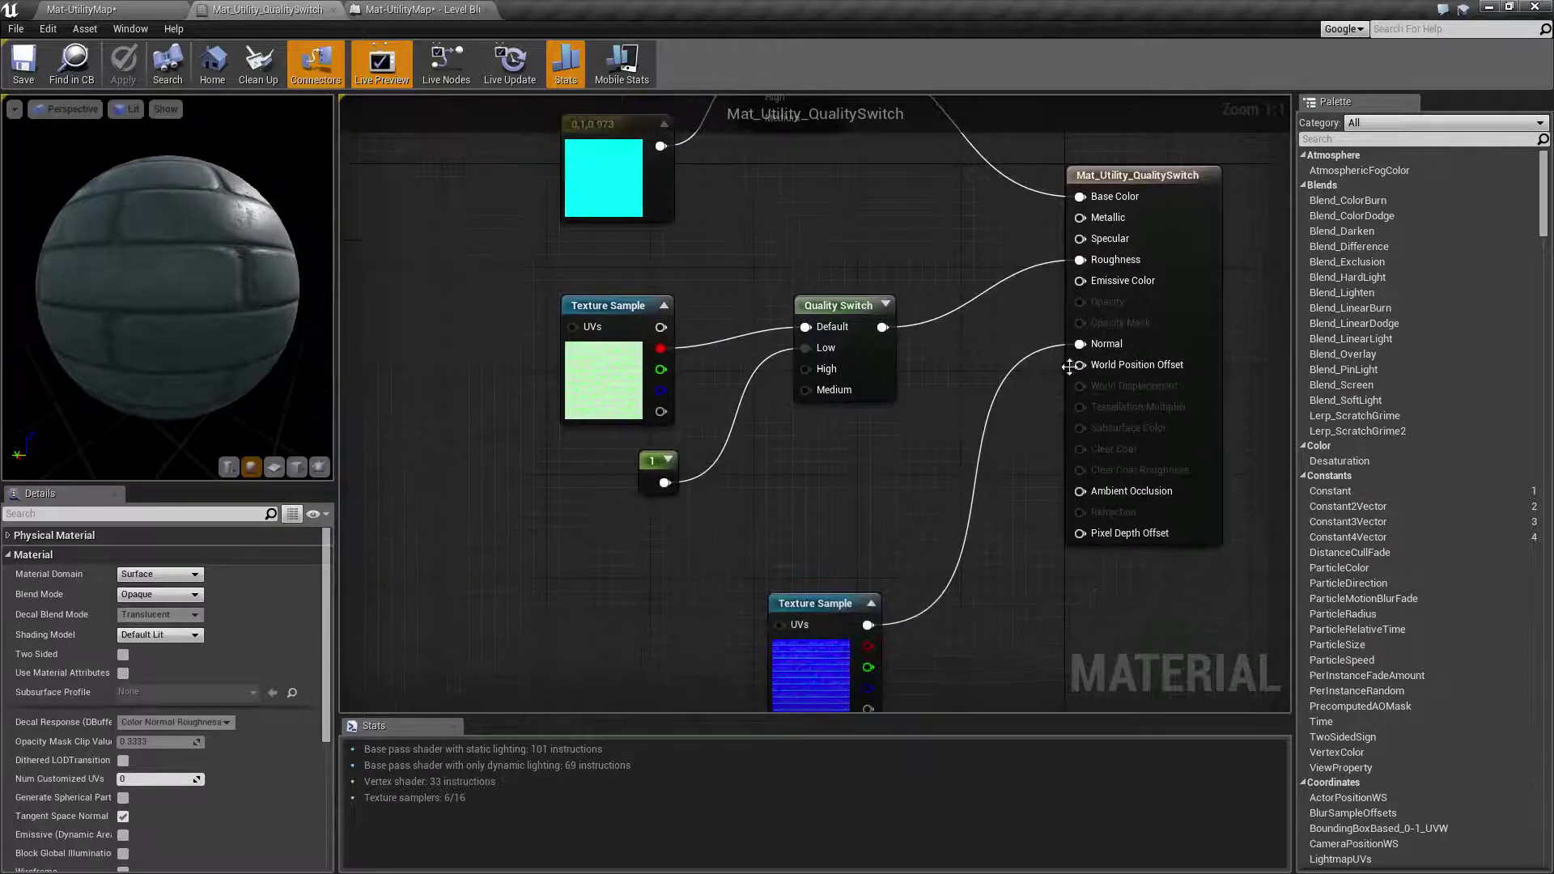
{"action": "right_click_drag", "start_coordinate": [963, 451], "coordinate": [973, 539]}
{"action": "right_click_drag", "start_coordinate": [859, 345], "coordinate": [876, 433]}
{"action": "left_click", "coordinate": [811, 234]}
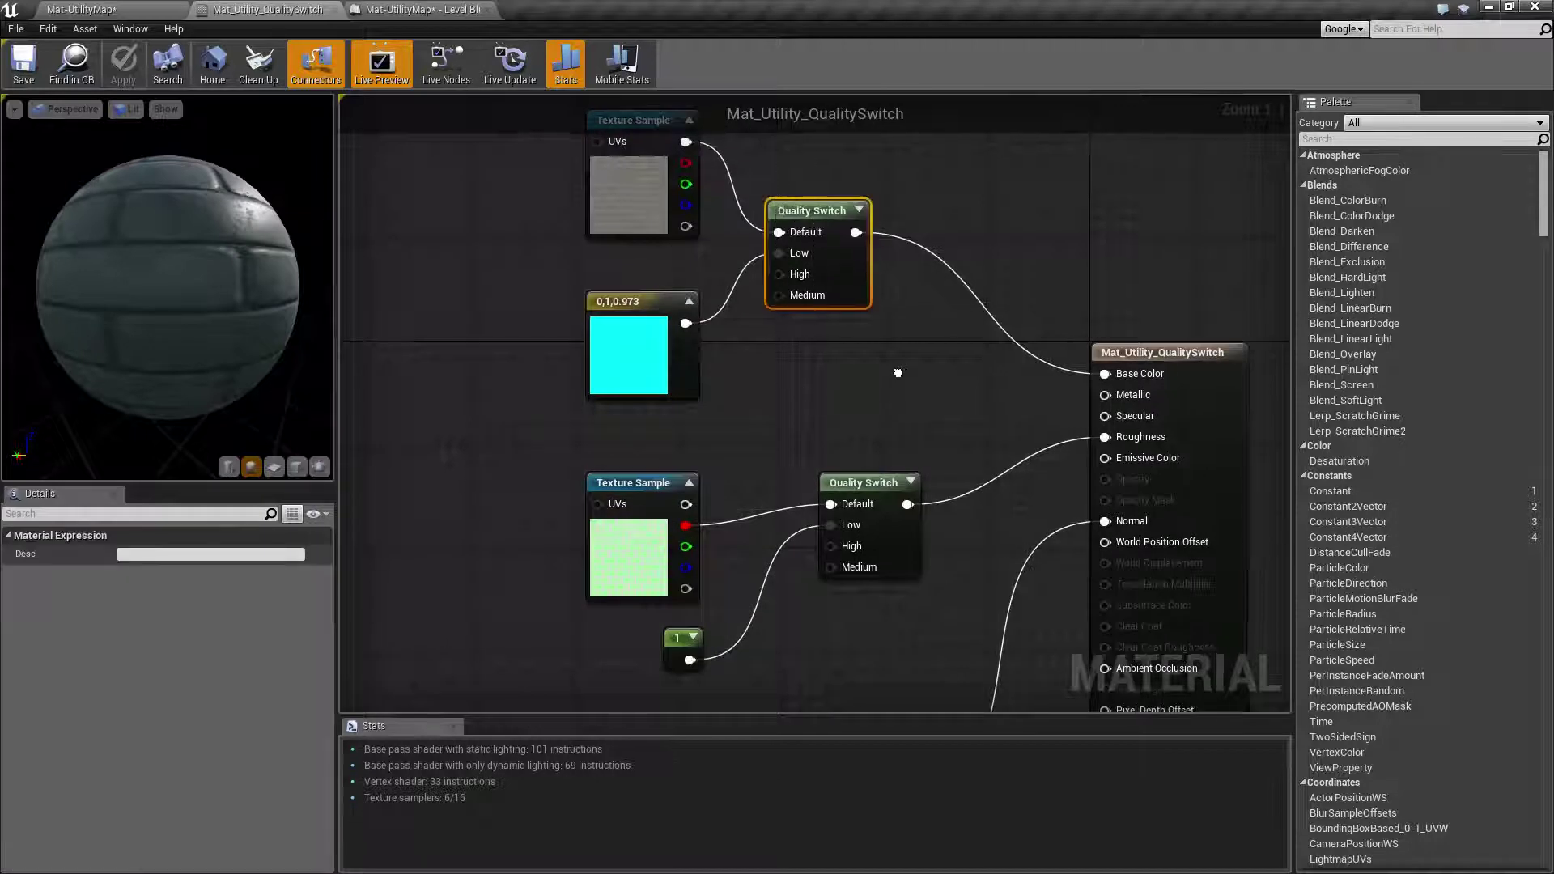
- Examine the base colour branch as a group by selecting its texture sample, cyan colour constant and Quality Switch together, and clear the selection
{"action": "right_click_drag", "start_coordinate": [895, 371], "coordinate": [892, 465]}
{"action": "left_click_drag", "start_coordinate": [855, 468], "coordinate": [554, 243]}
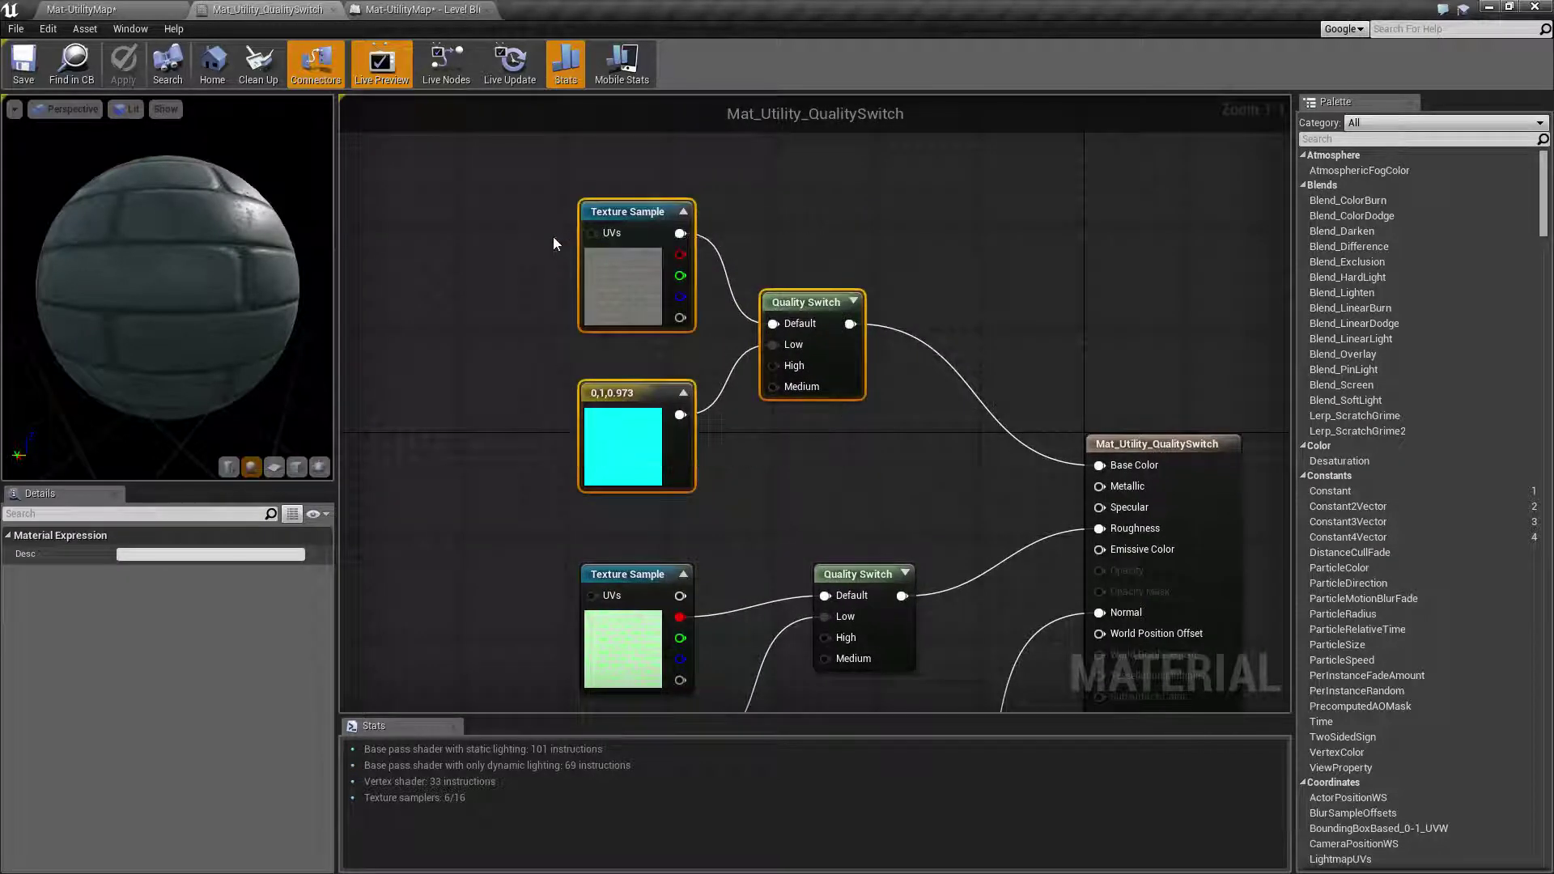
{"action": "left_click", "coordinate": [517, 278]}
{"action": "right_click_drag", "start_coordinate": [522, 278], "coordinate": [578, 259]}
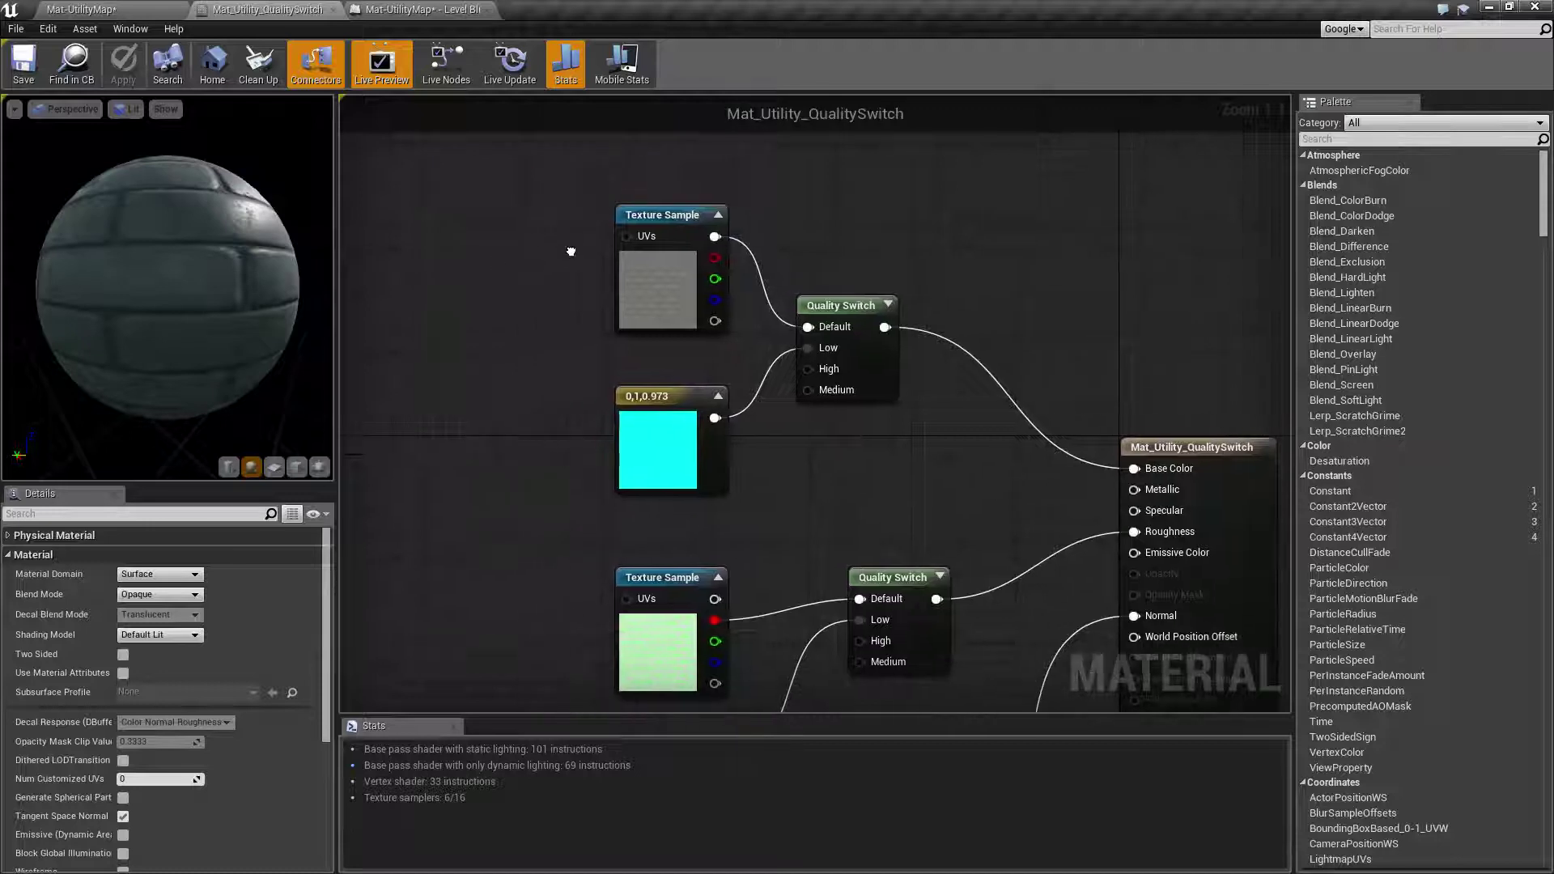
{"action": "left_click_drag", "start_coordinate": [877, 483], "coordinate": [570, 260]}
{"action": "left_click", "coordinate": [571, 260]}
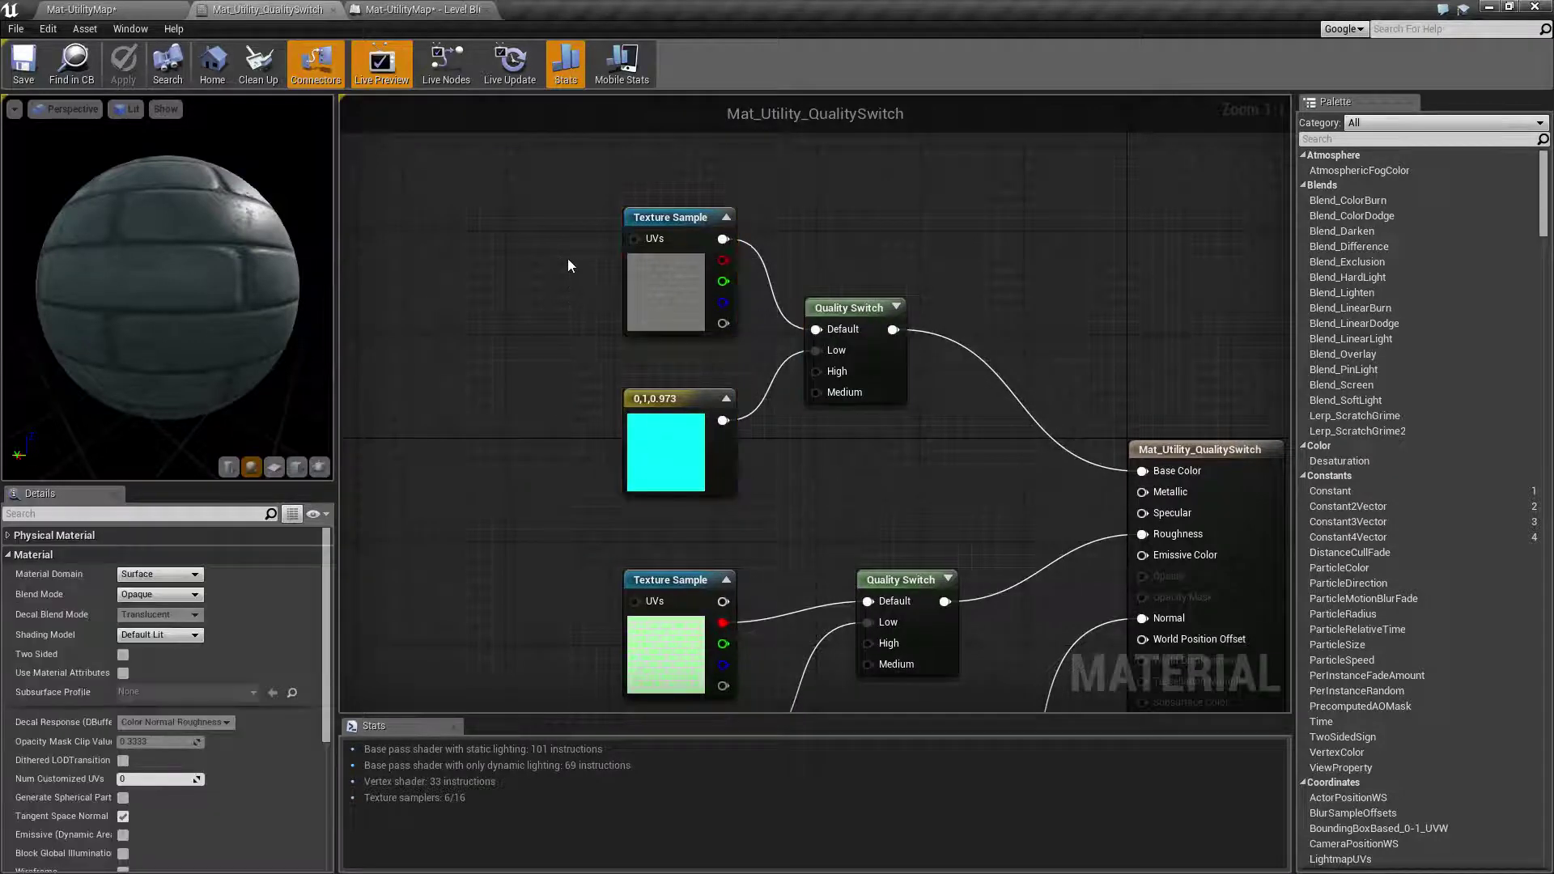
{"action": "right_click_drag", "start_coordinate": [570, 260], "coordinate": [608, 239]}
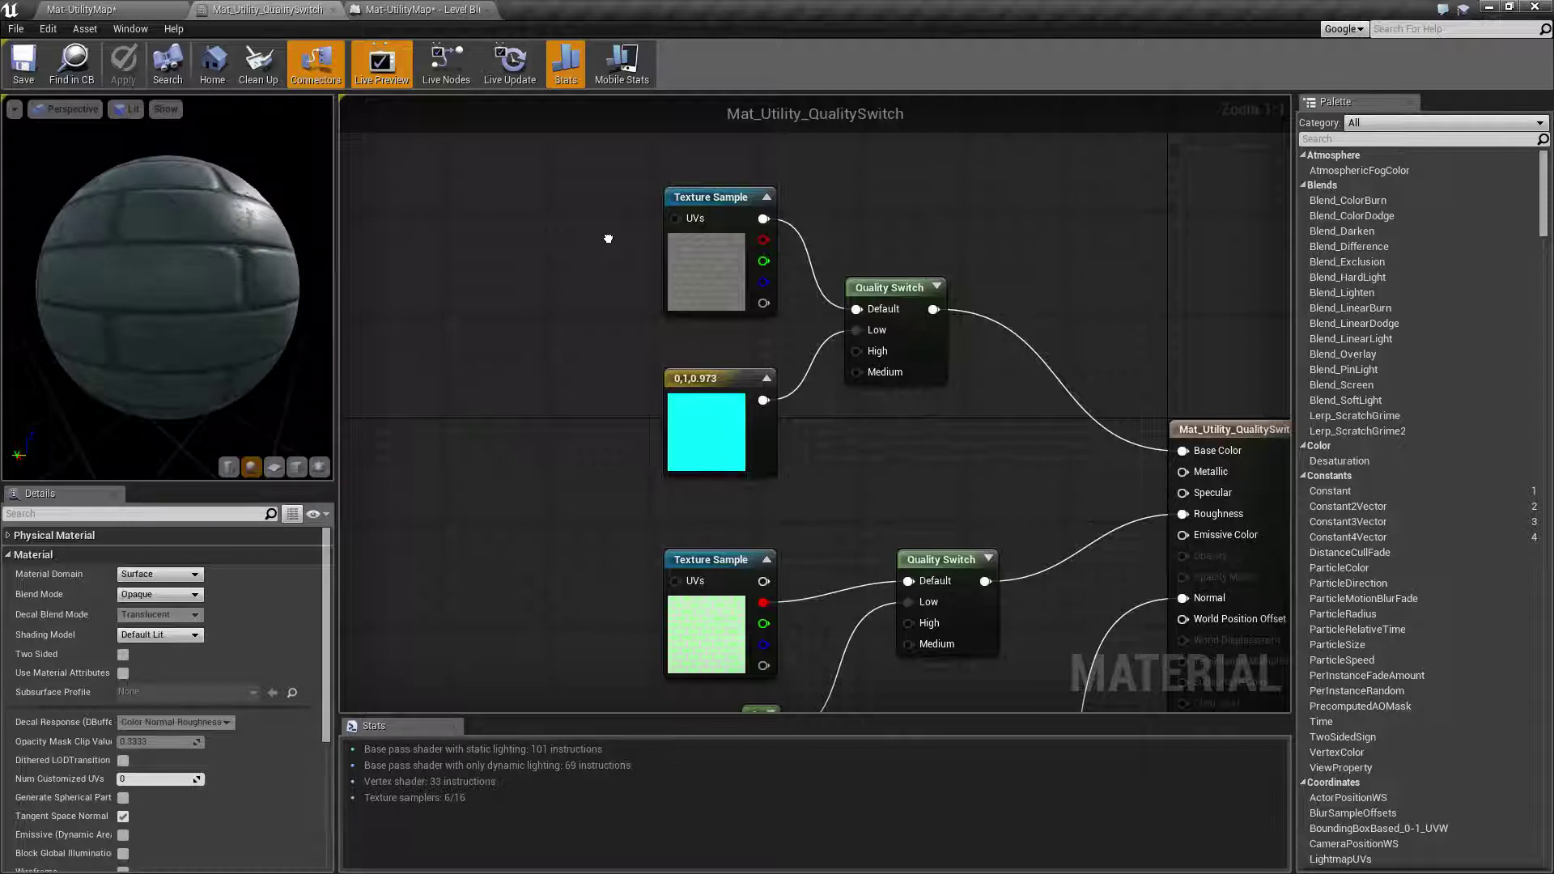
{"action": "left_click_drag", "start_coordinate": [604, 240], "coordinate": [885, 447]}
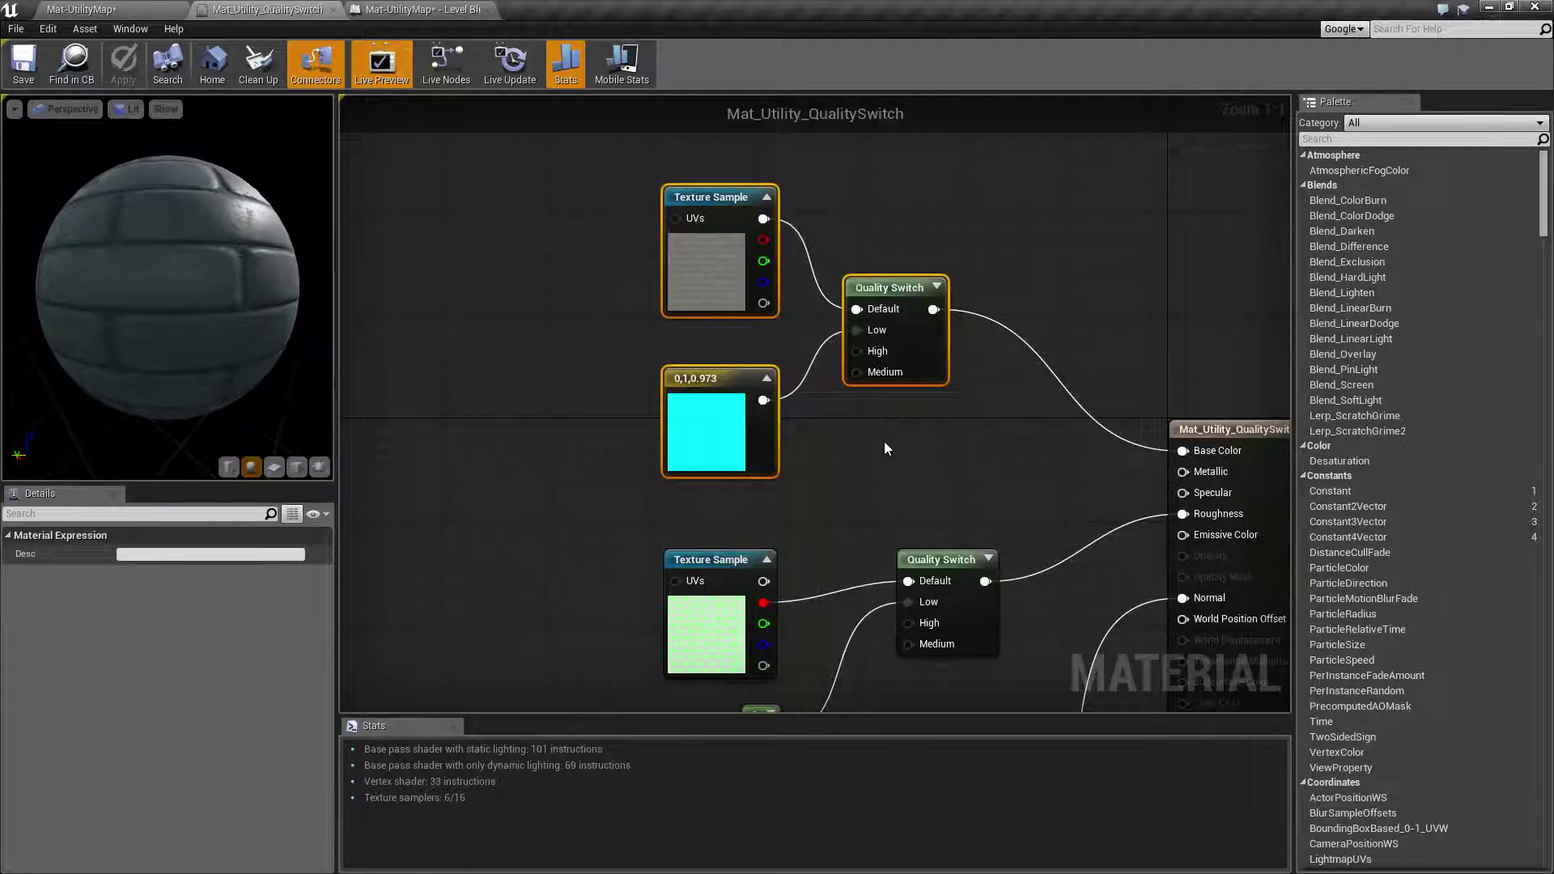
{"action": "left_click", "coordinate": [884, 441]}
{"action": "right_click_drag", "start_coordinate": [884, 441], "coordinate": [852, 341]}
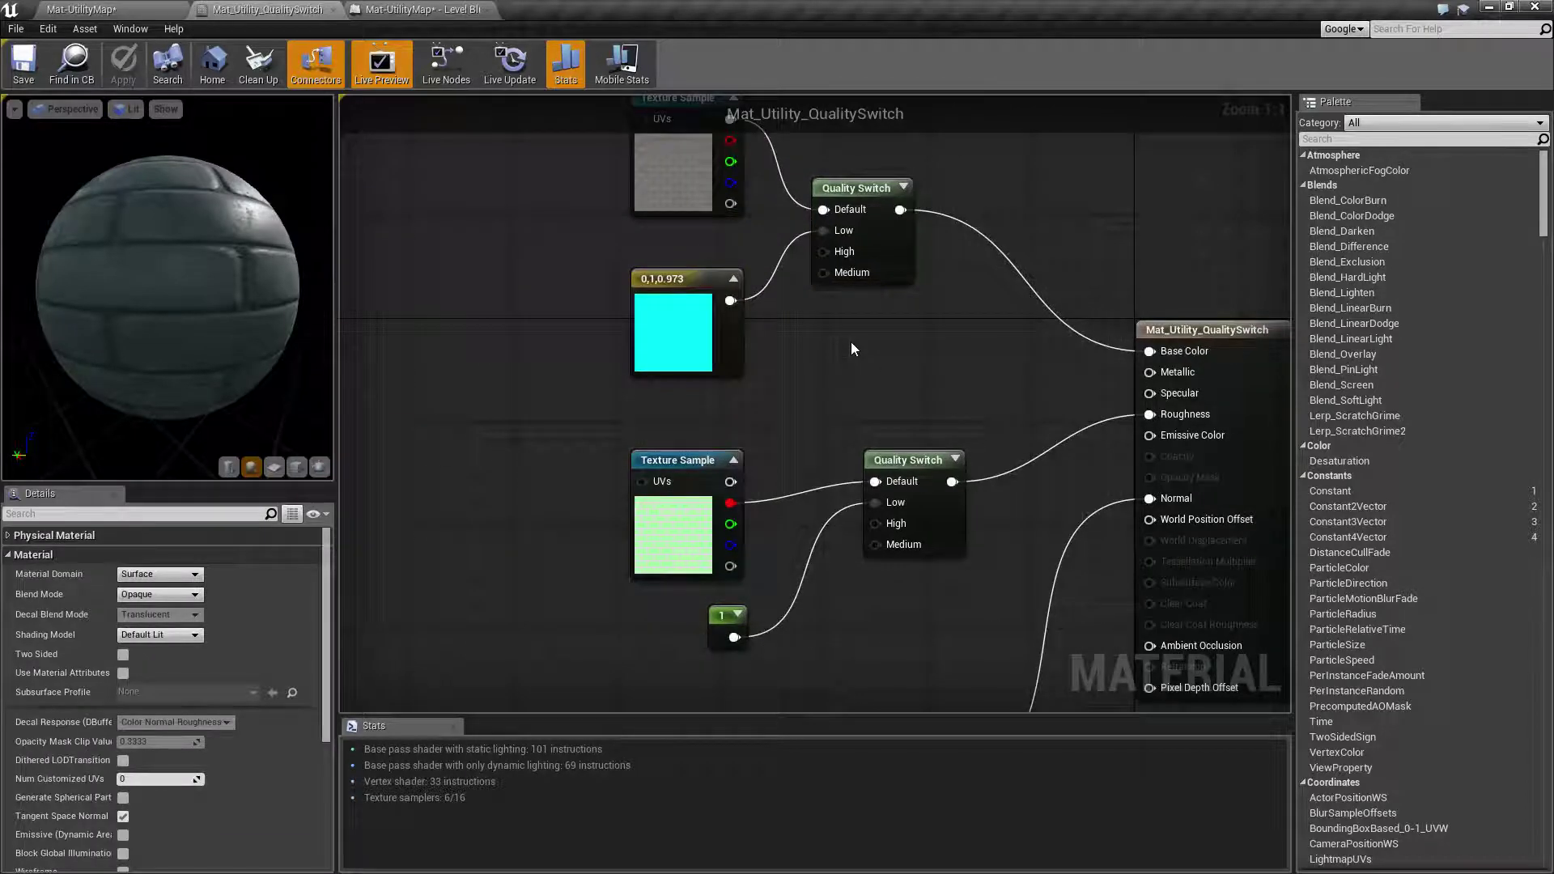